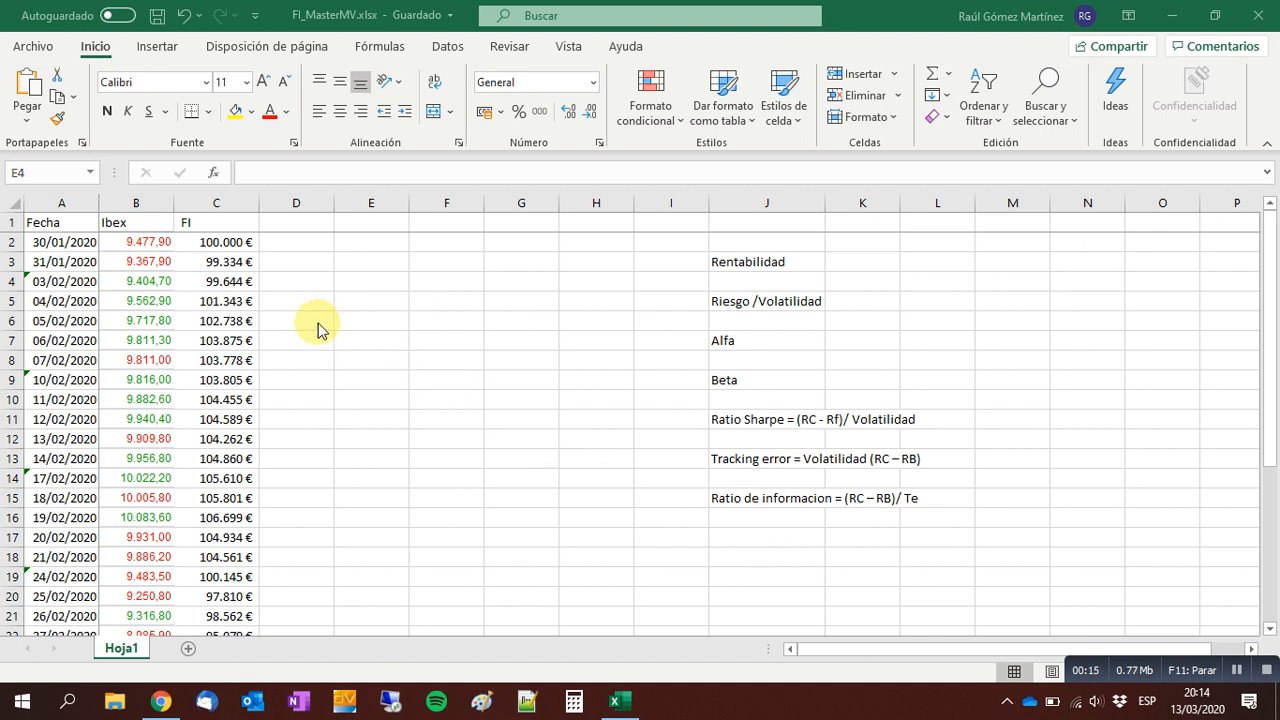
Switch to the LaBolsaVirtual stock simulator in Chrome and close its open evolution chart.
key(alt+Tab)
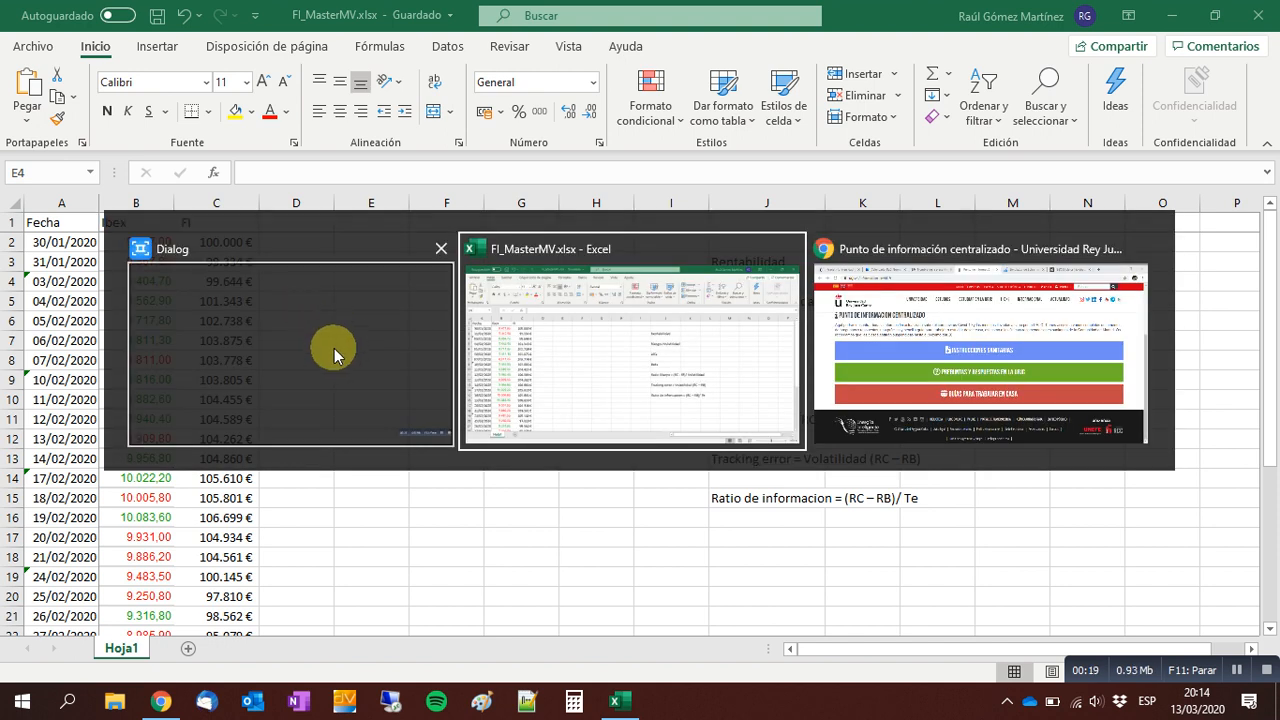
key(alt+Tab)
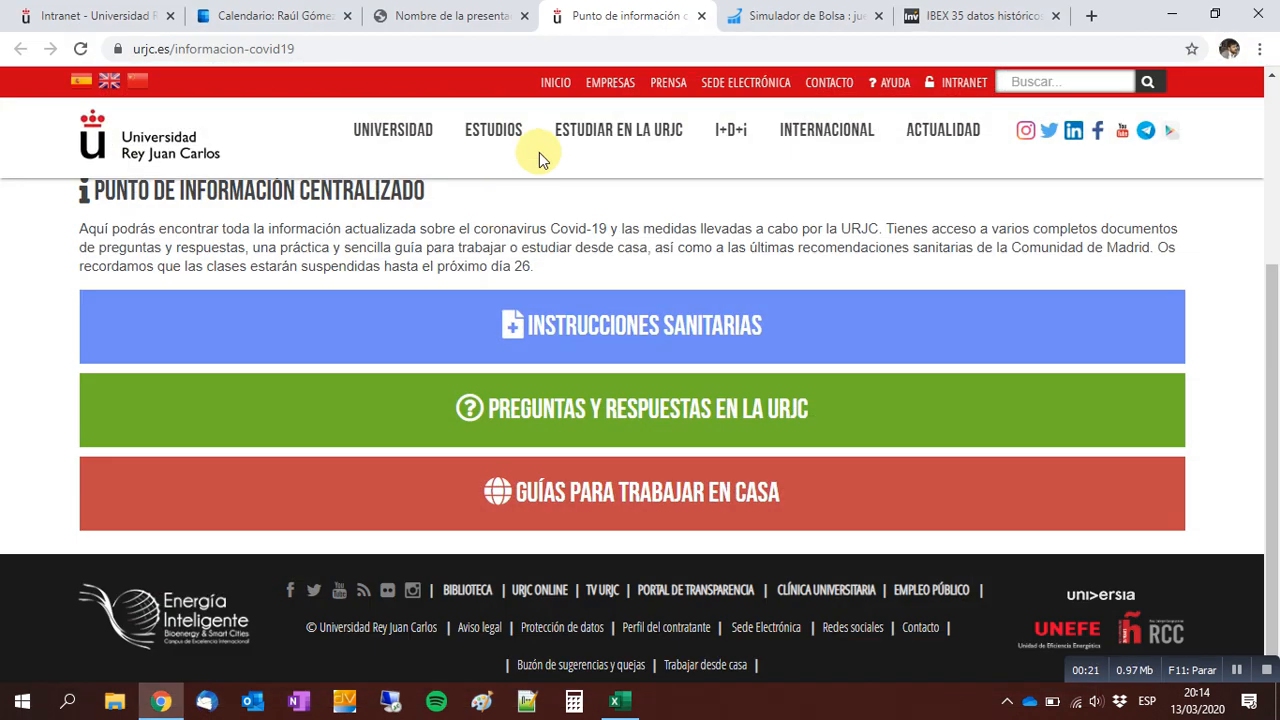
click(810, 16)
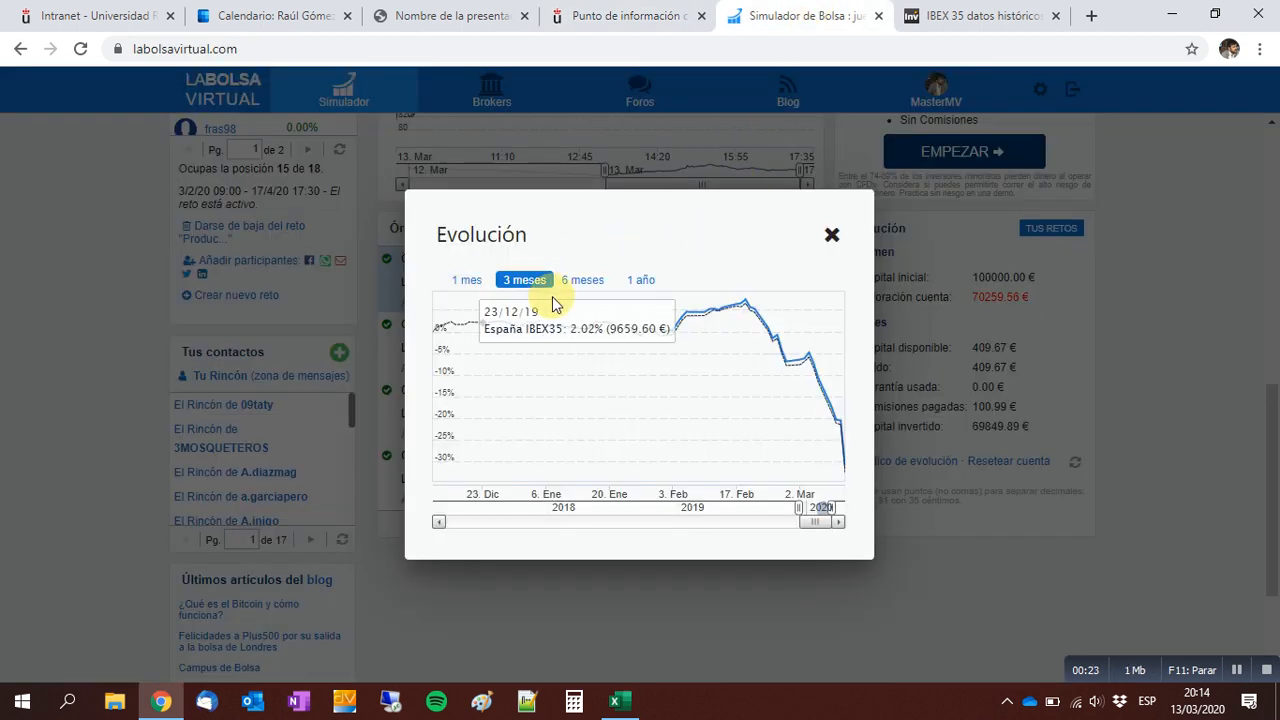
click(830, 237)
scroll(830, 450, up, 8)
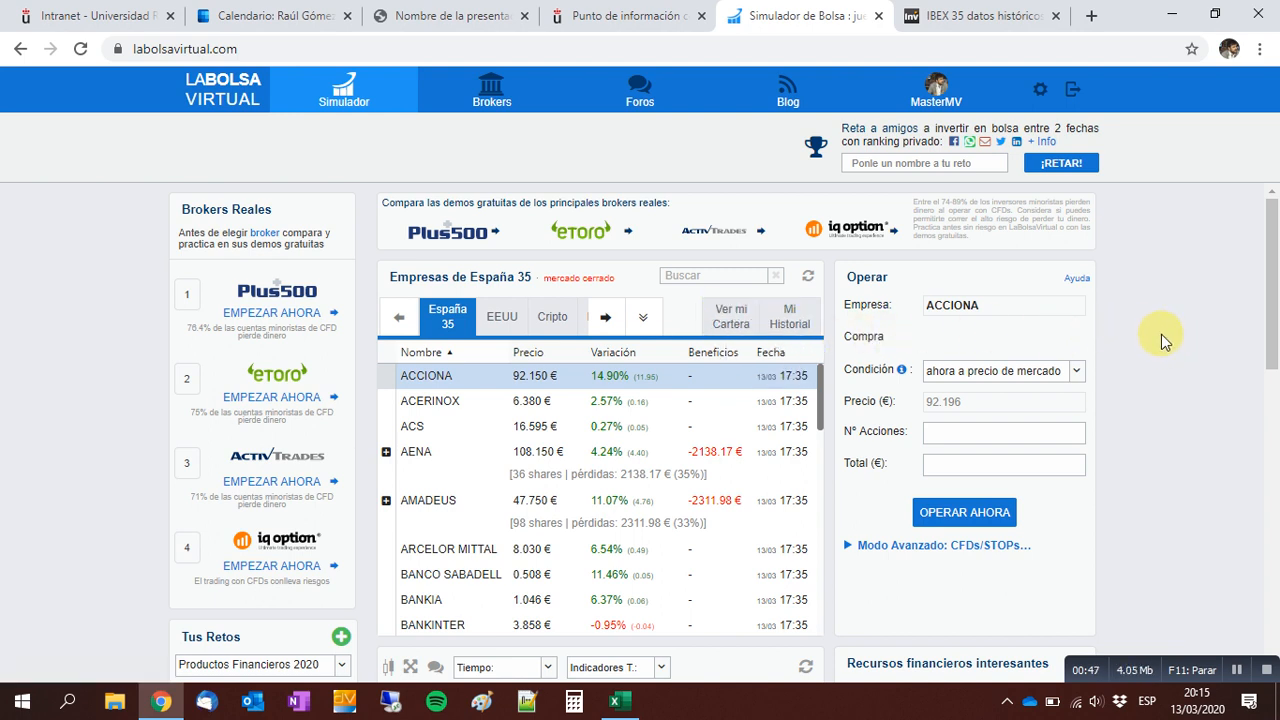
Show the simulator's own portfolio and review its list of holdings.
click(731, 322)
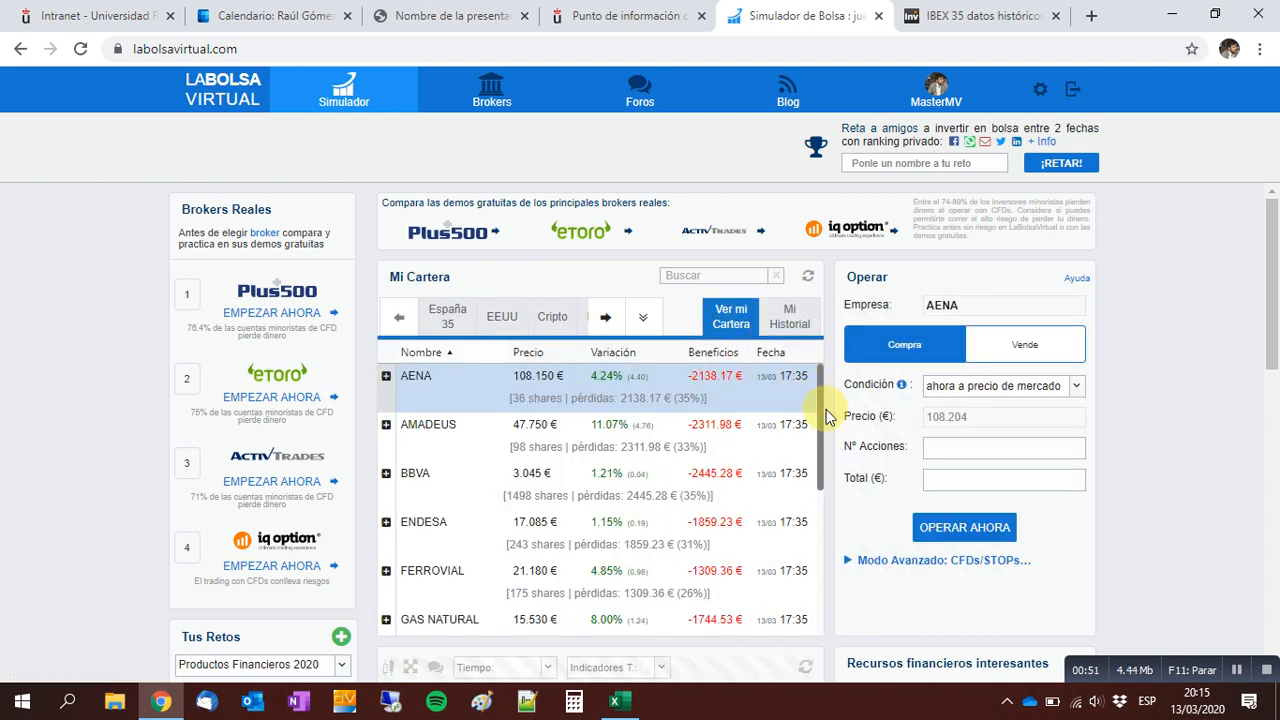
mouse_move(826, 420)
mouse_down()
mouse_move(837, 597)
mouse_move(831, 409)
mouse_up()
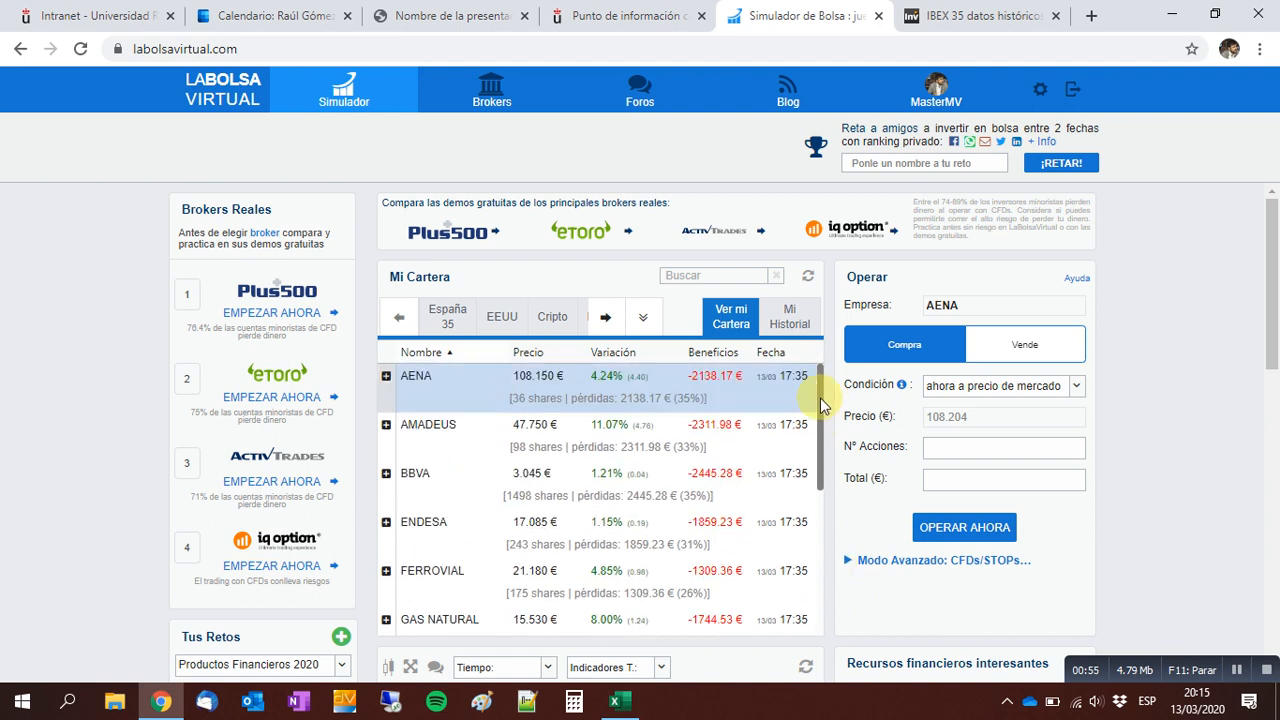
scroll(503, 531, down, 2)
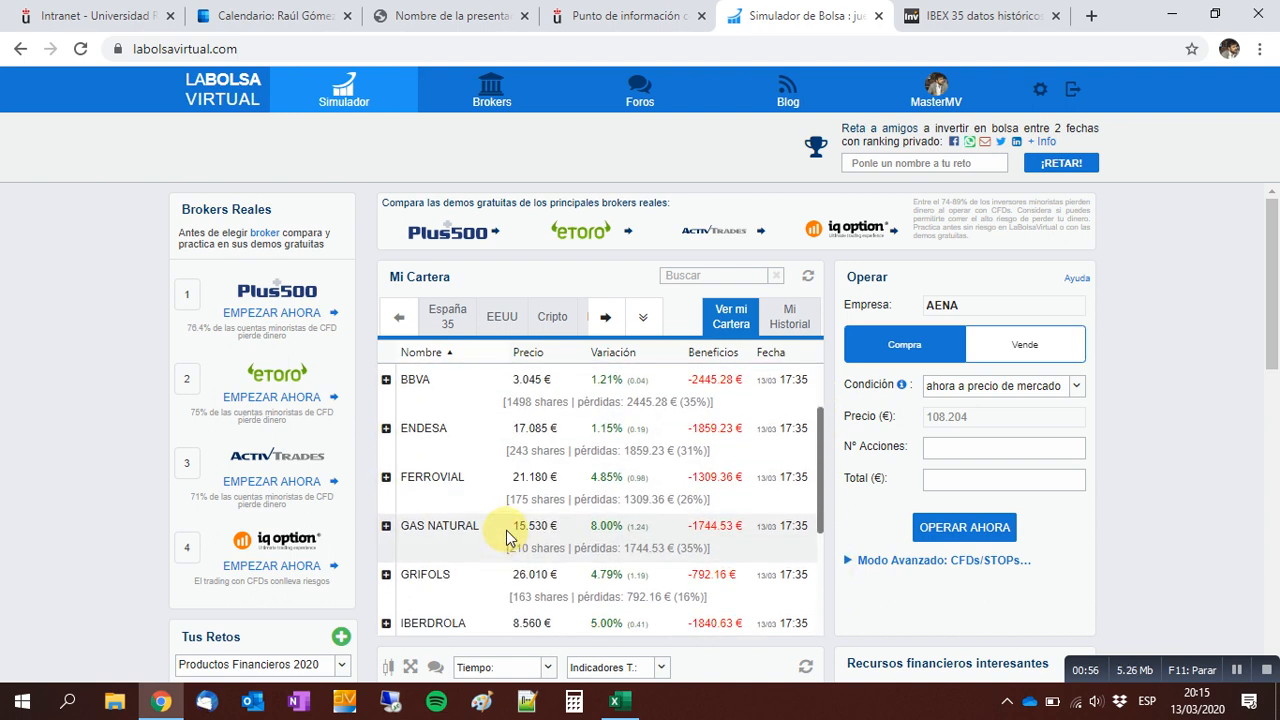
scroll(490, 550, down, 5)
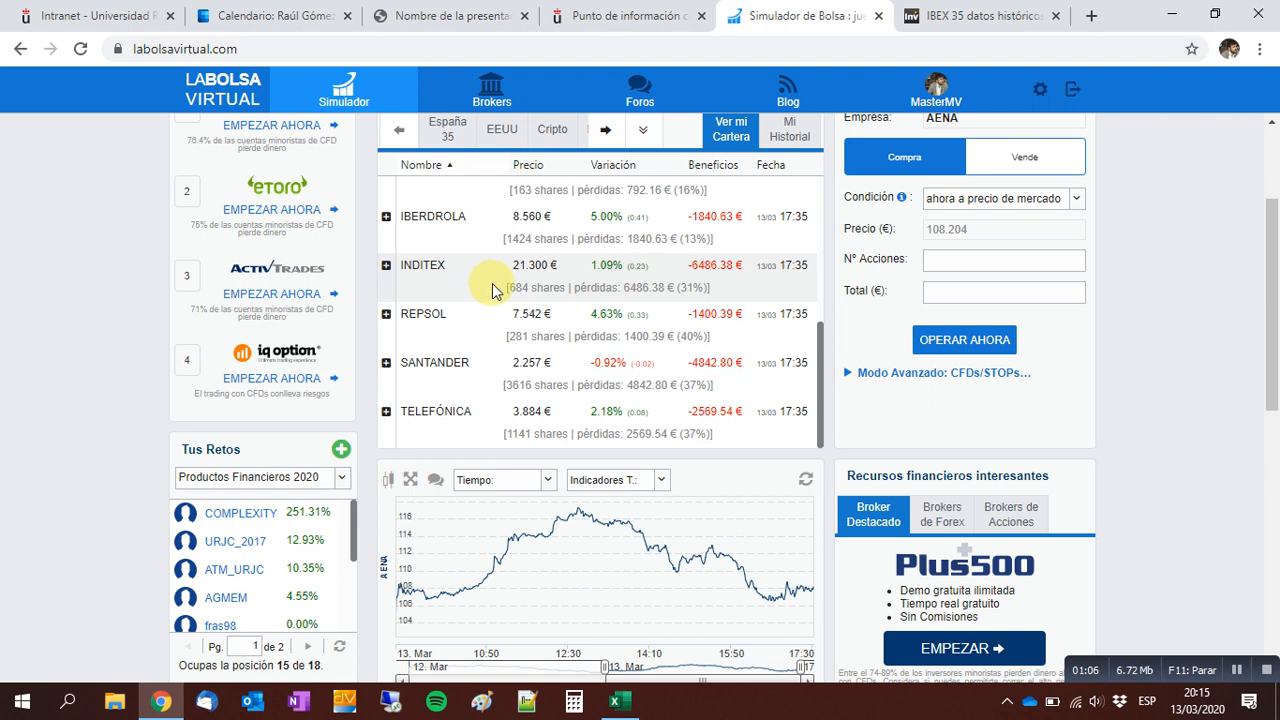
scroll(492, 290, up, 5)
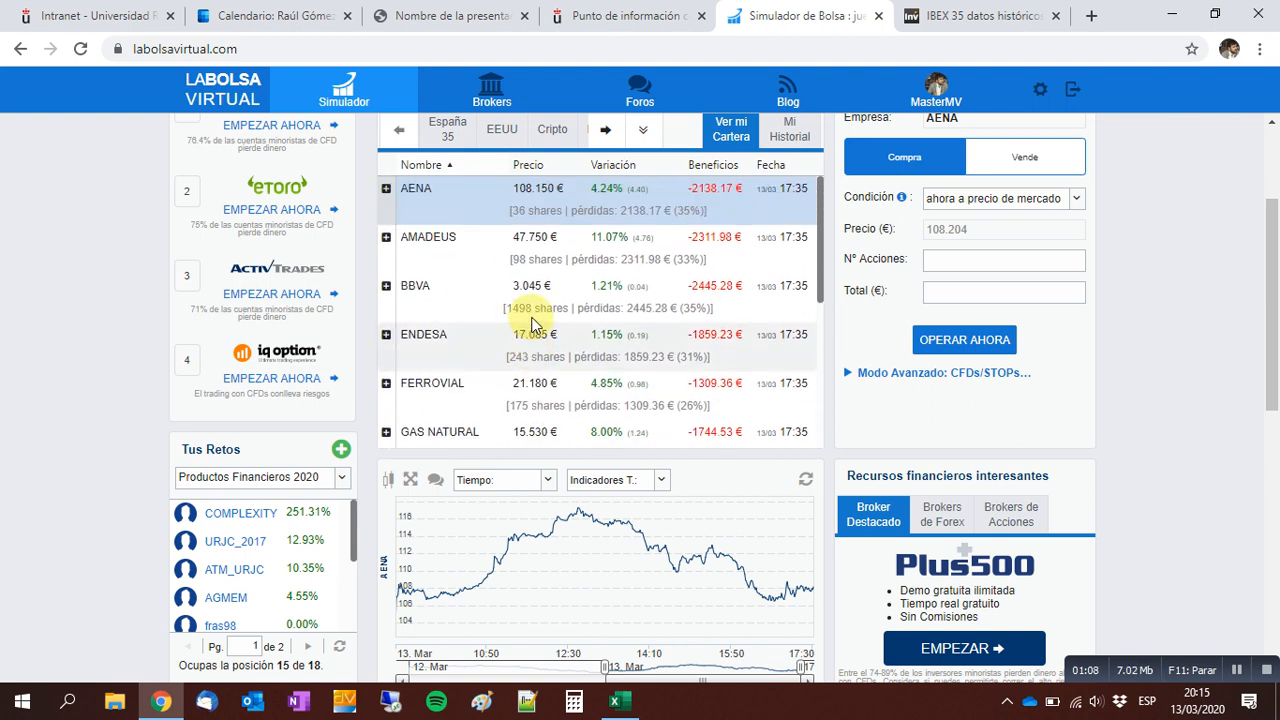
scroll(700, 277, up, 2)
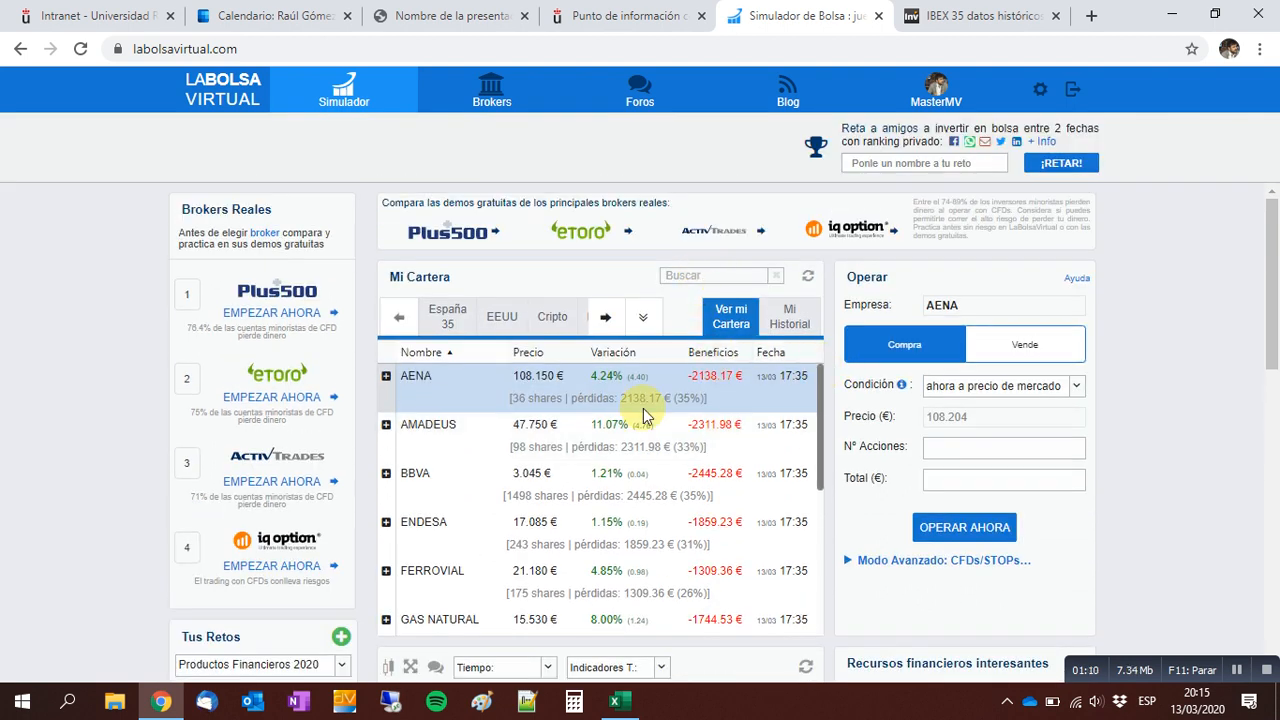
Review the account's evolution summary and open its evolution chart for one month.
scroll(1160, 334, down, 1)
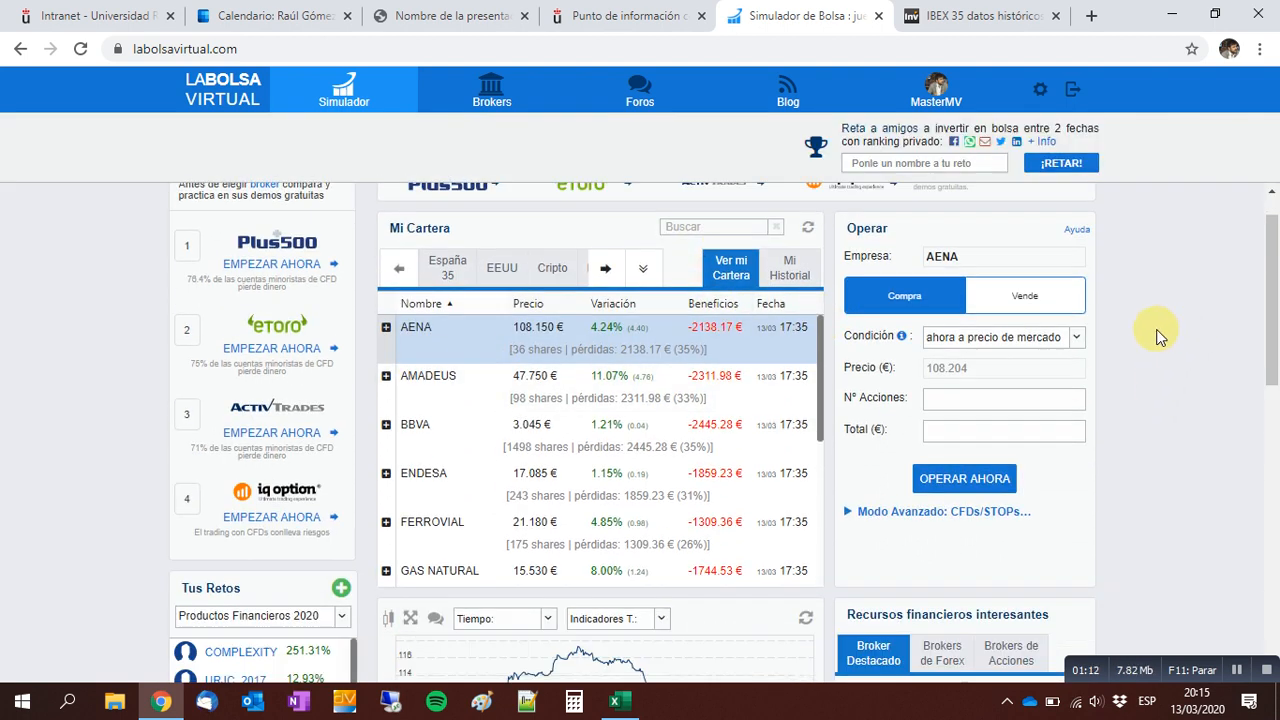
scroll(1160, 334, down, 5)
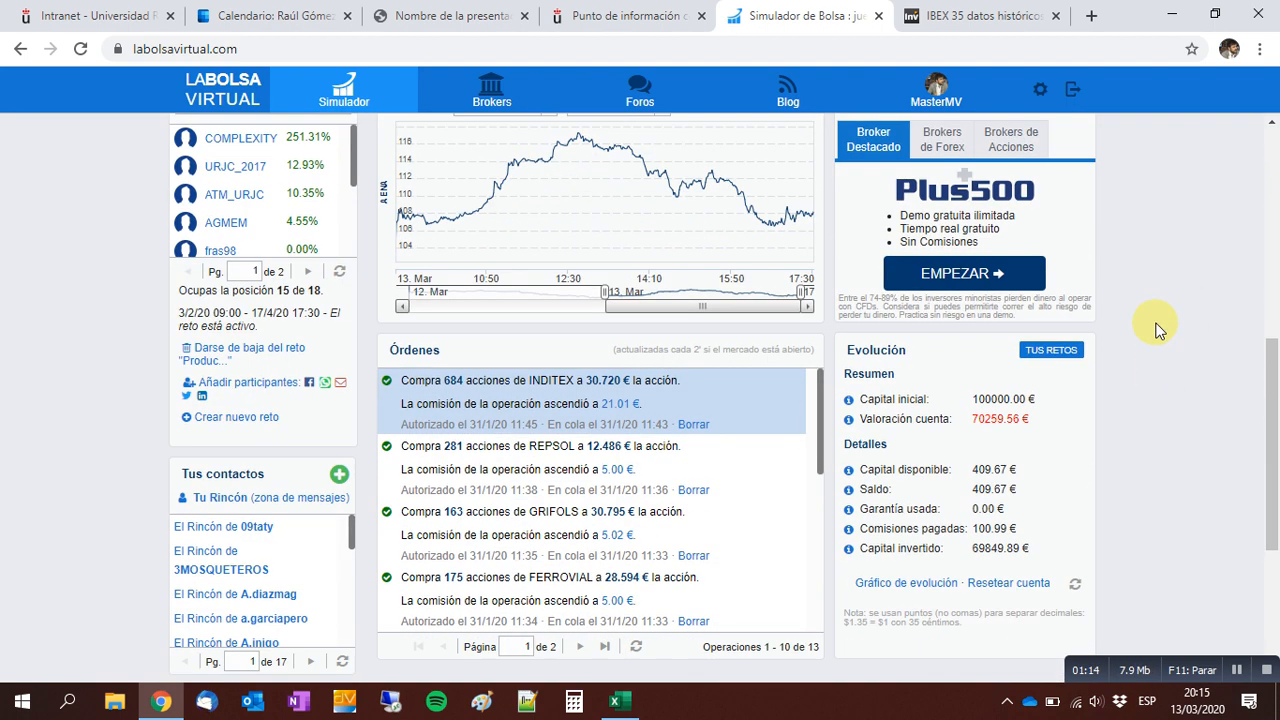
scroll(1157, 330, down, 1)
mouse_move(972, 305)
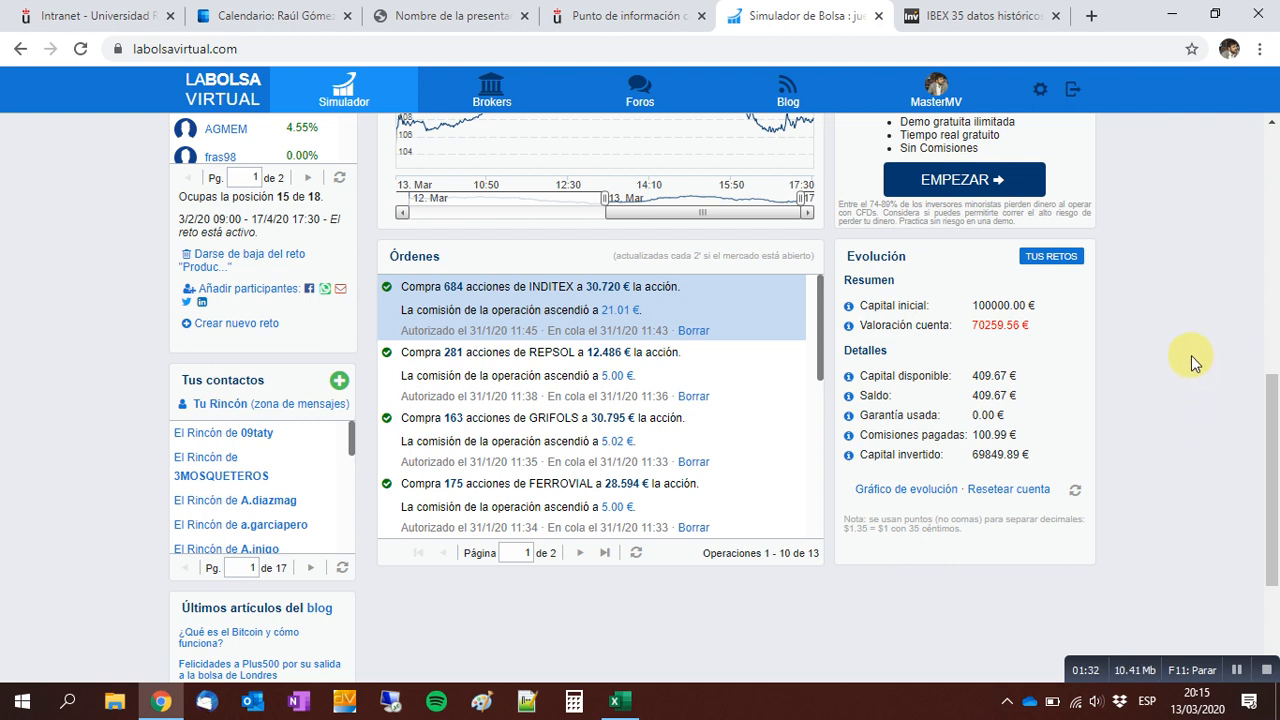
click(912, 491)
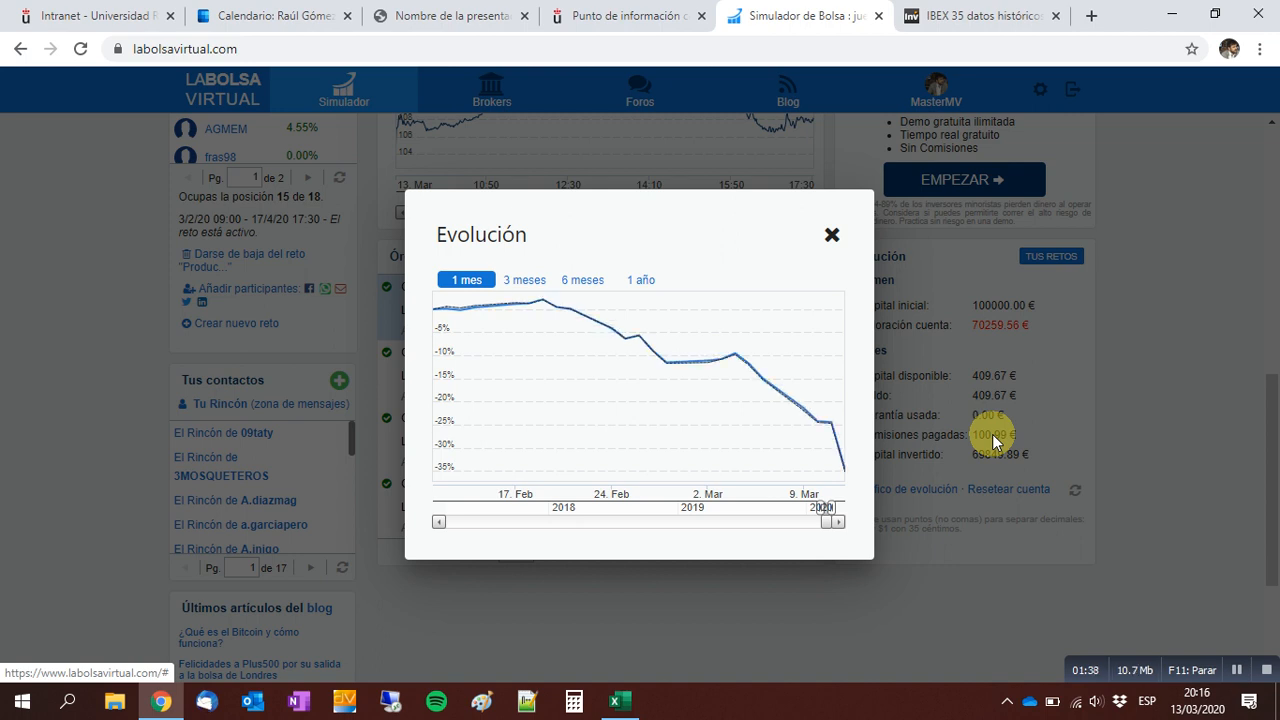
mouse_move(491, 330)
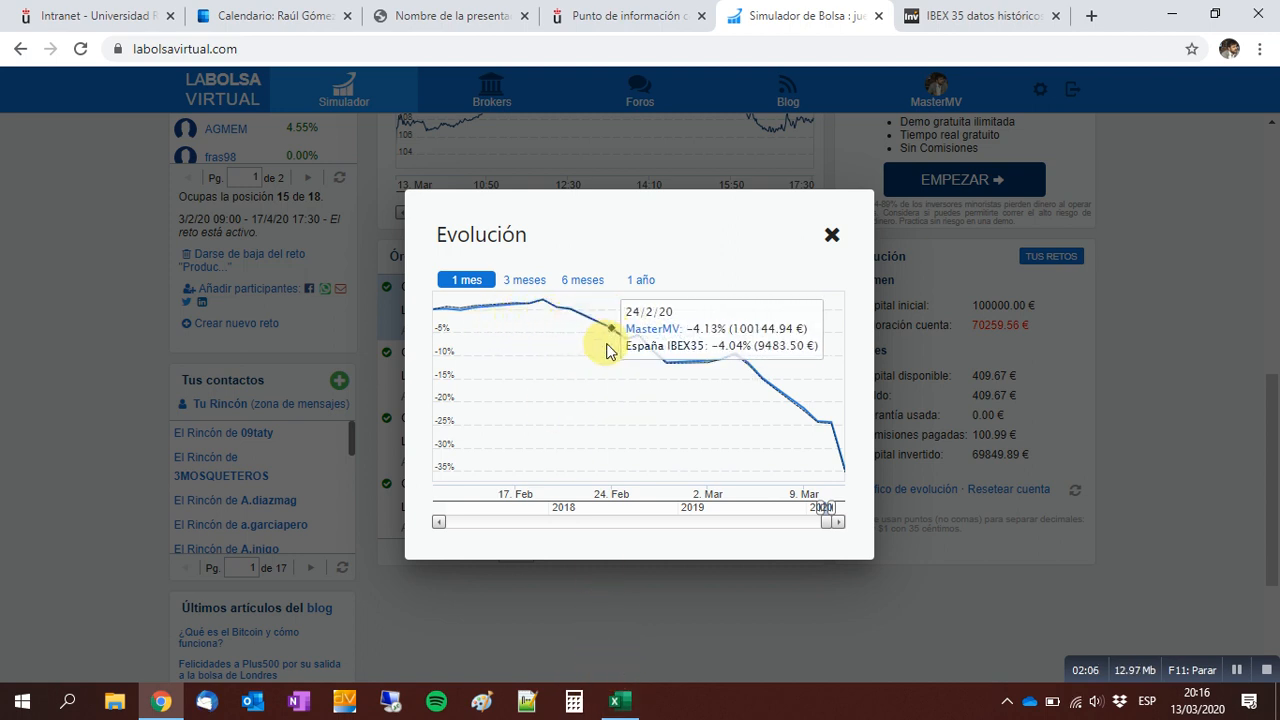
Switch to the FI_MasterMV.xlsx workbook in Excel and examine the Fecha, Ibex and FI data from first to last date.
click(617, 700)
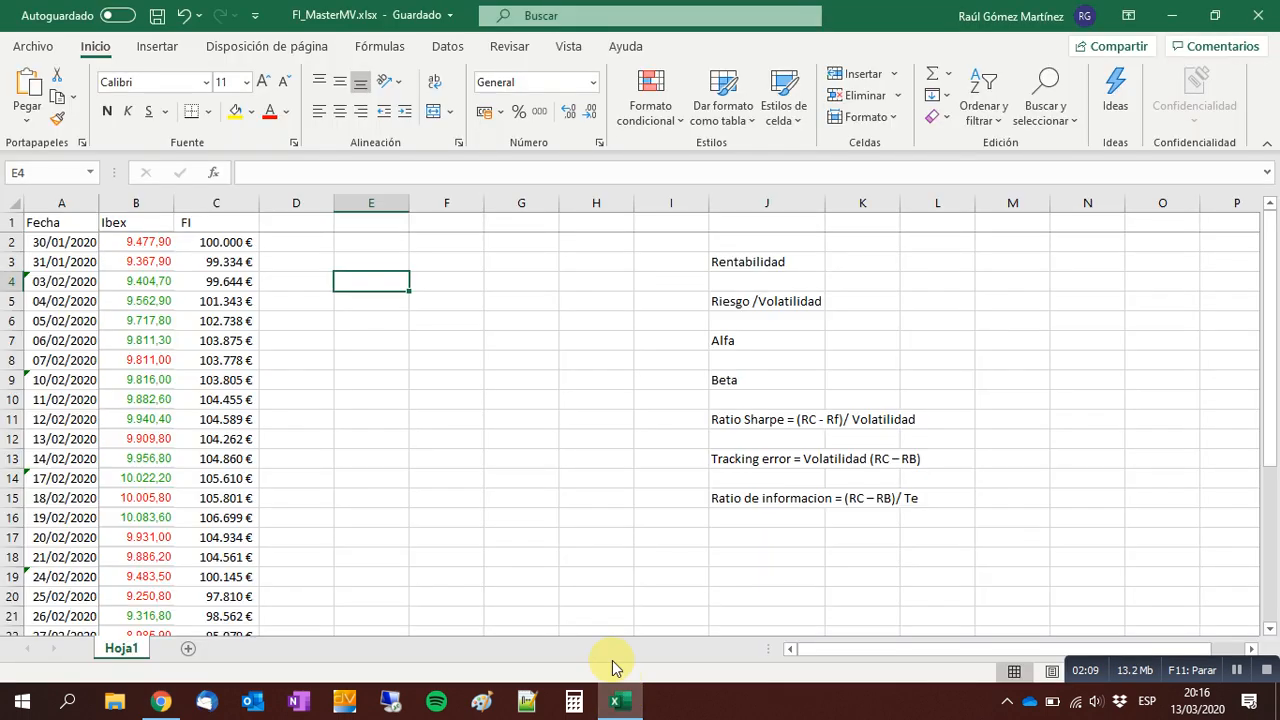
click(217, 223)
key(Left)
key(Down)
key(Left)
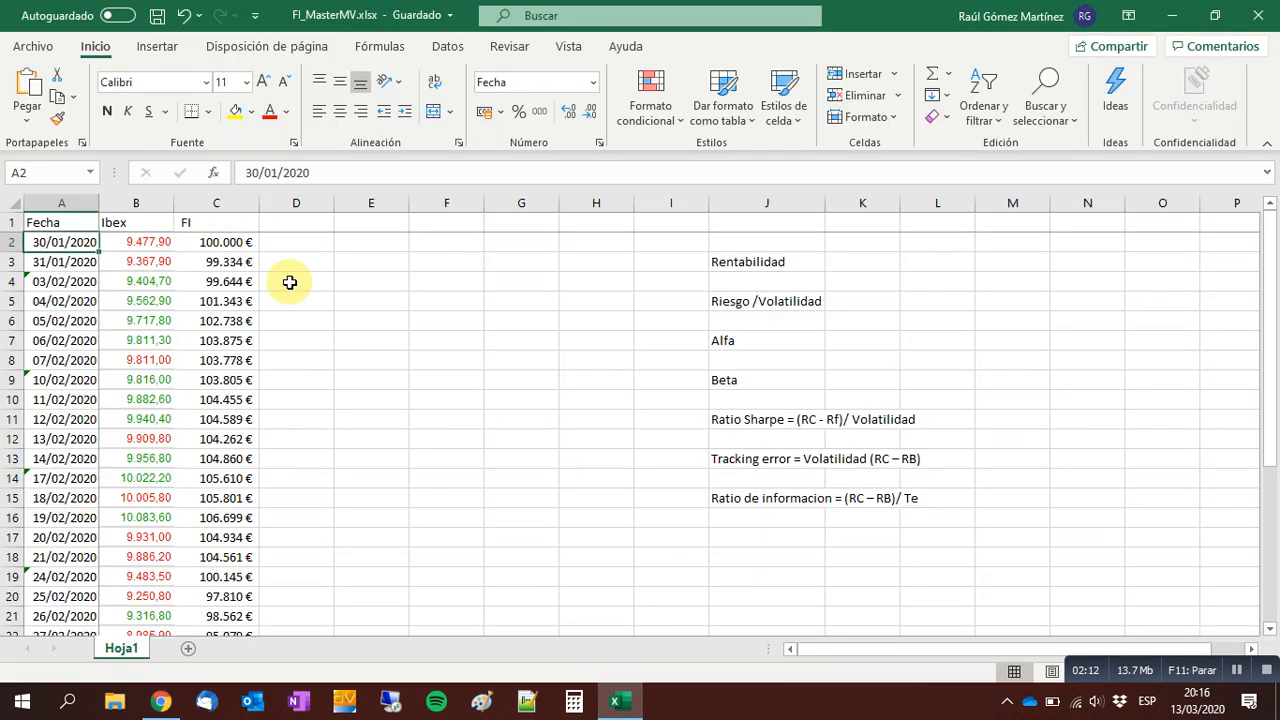
key(ctrl+Down)
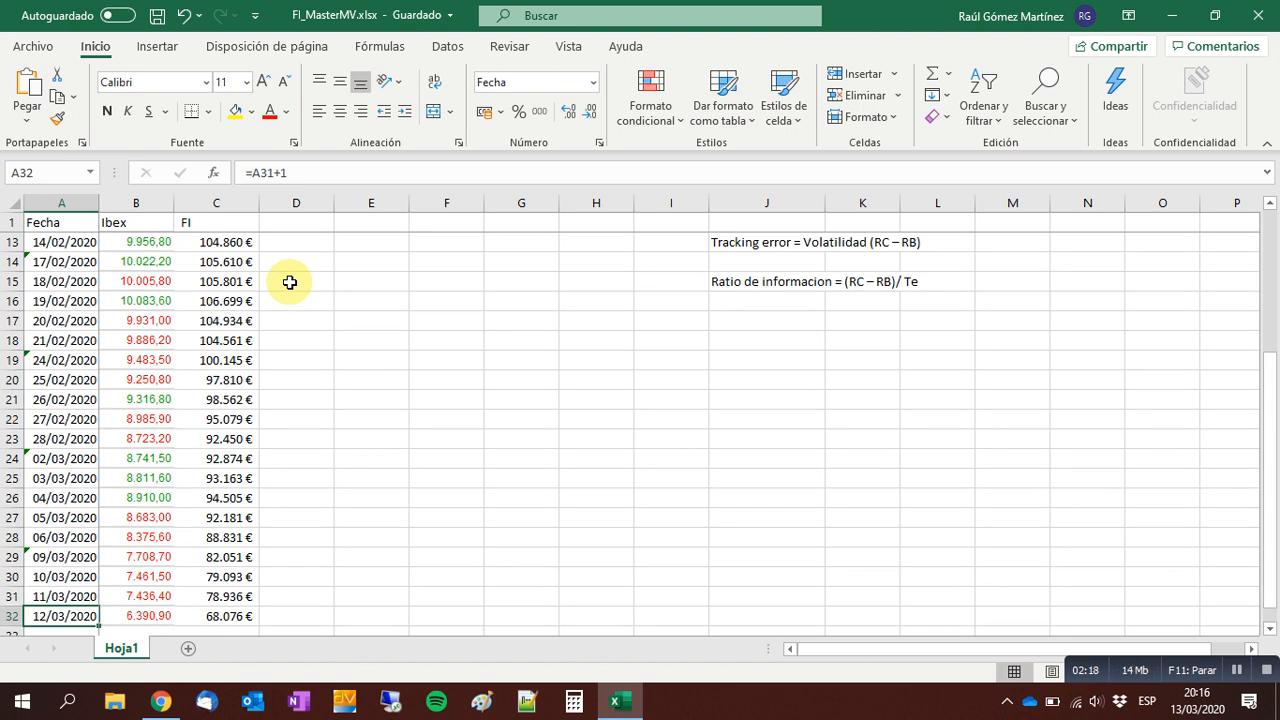
key(ctrl+Up)
key(Down)
key(Right)
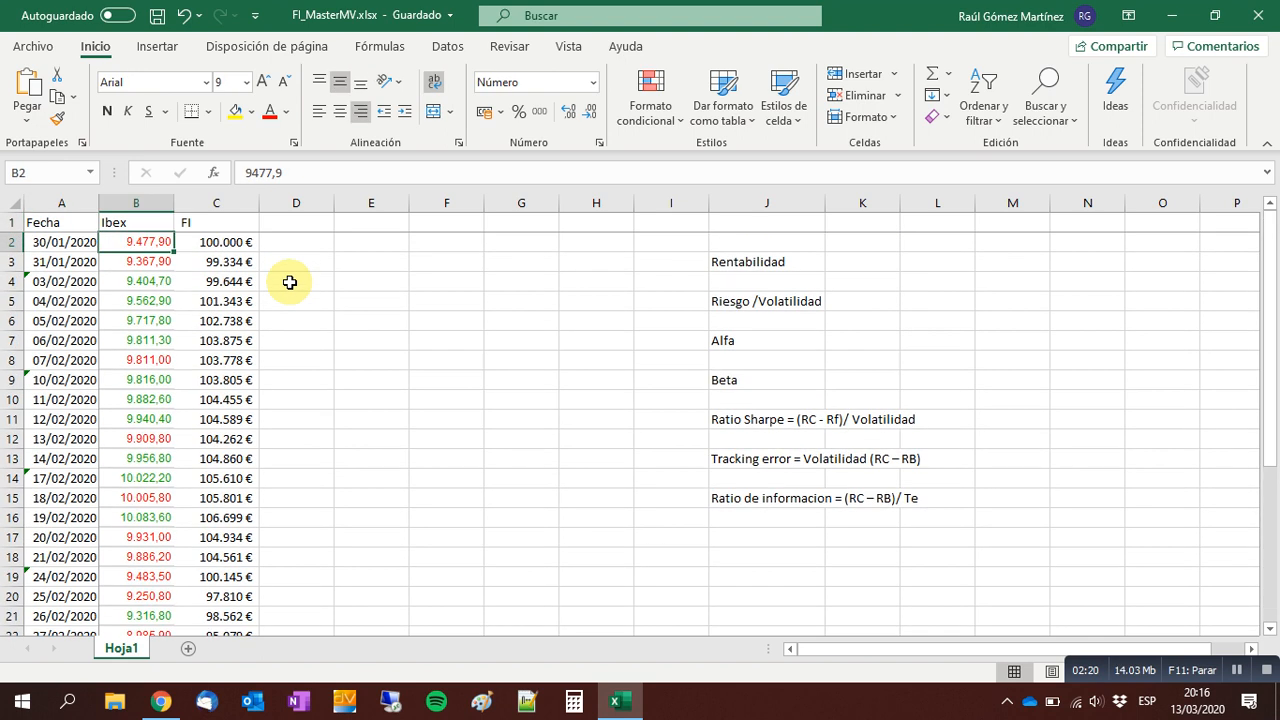
Enter the column headers R_Ibex in D1 and R_FI in E1.
key(Right)
key(Right)
key(Up)
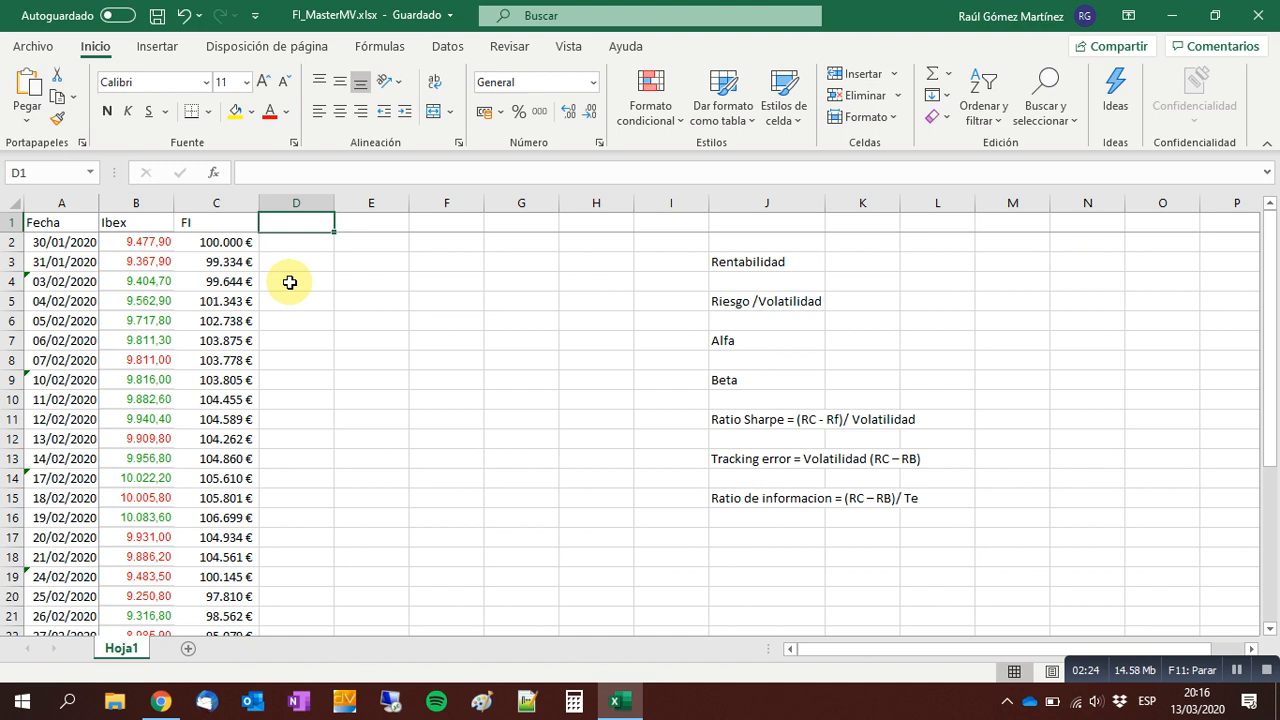
text(R_Ibex)
key(Right)
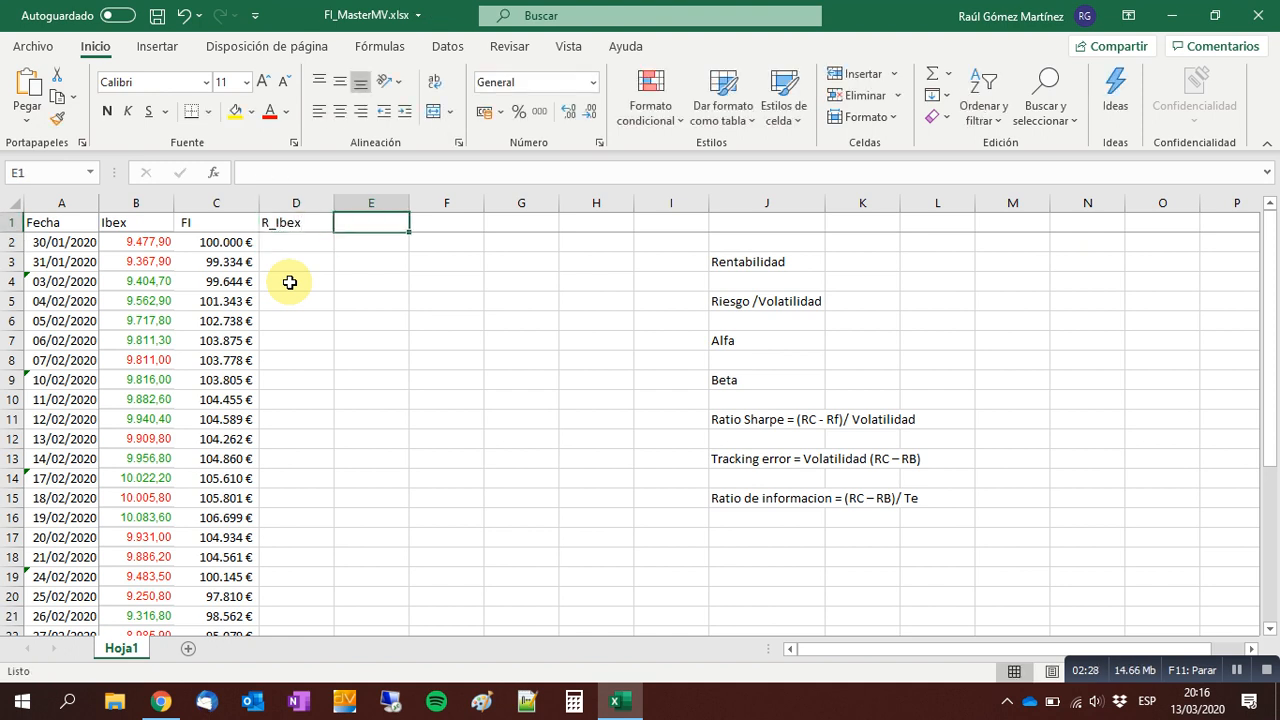
text(R_FI)
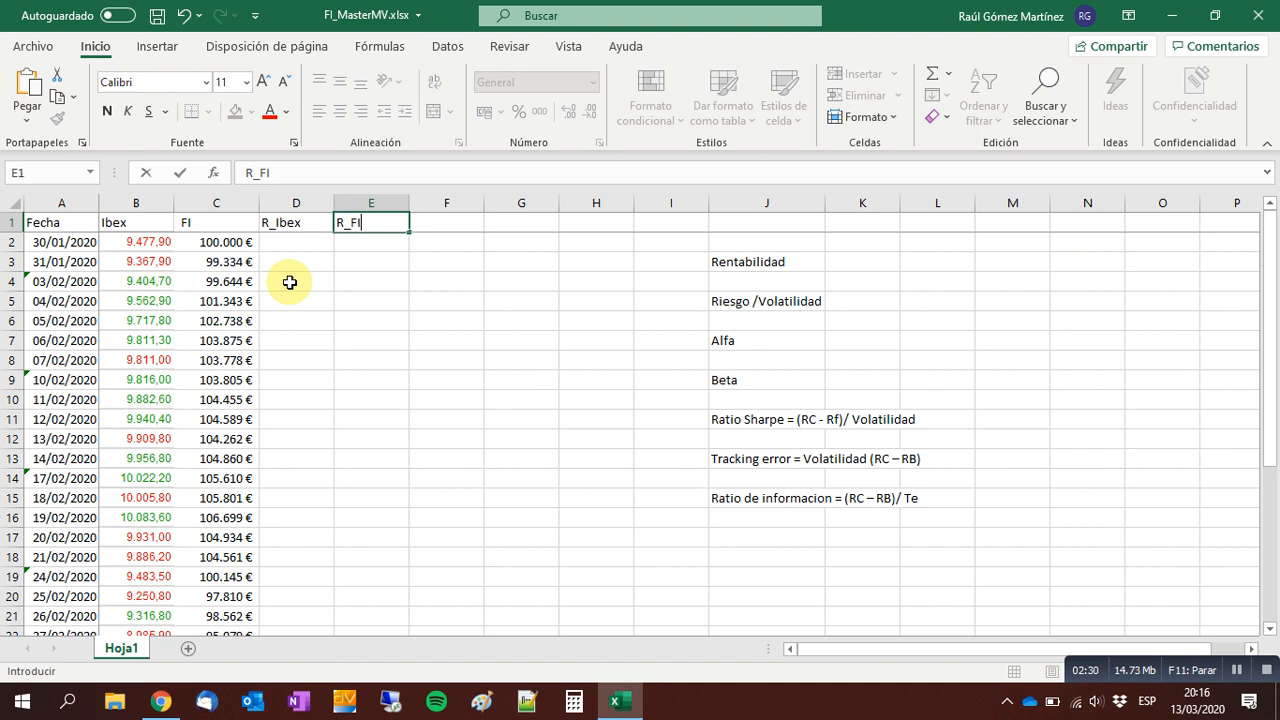
key(Return)
Calculate the first daily Ibex return in D3 with the formula =(B3-B2)/B2.
key(Left)
key(Down)
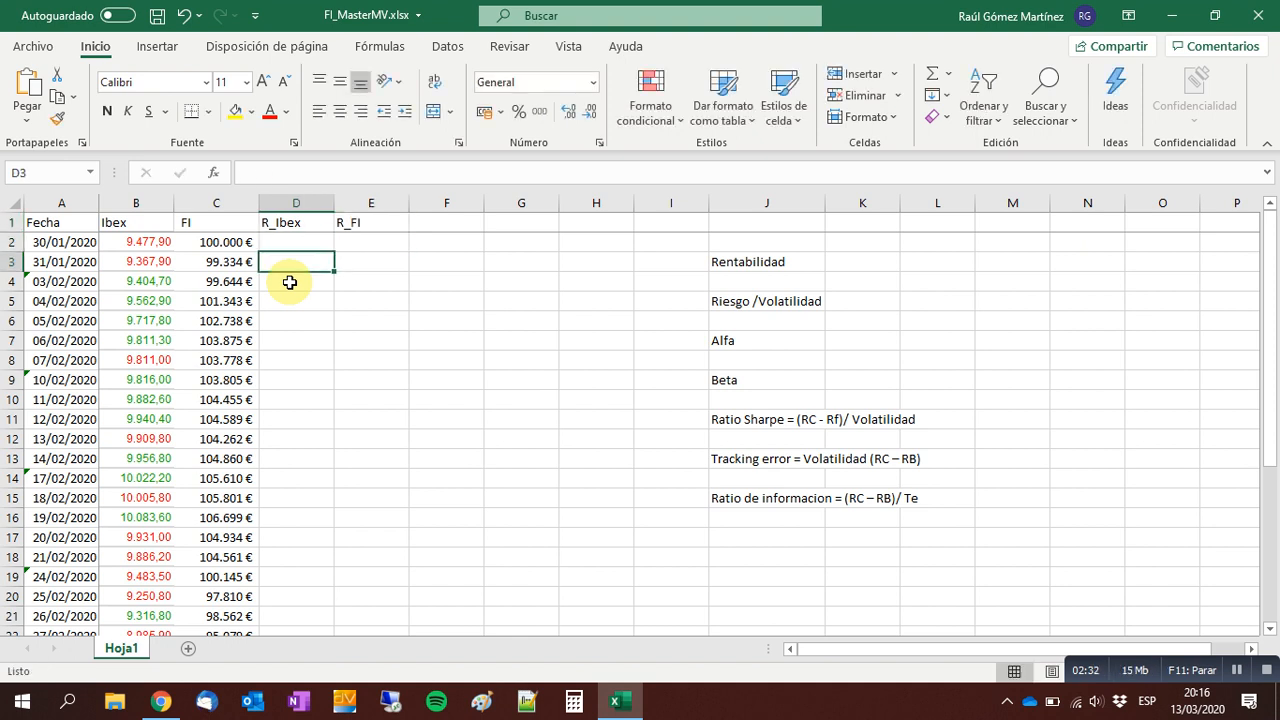
text(()
text(=)
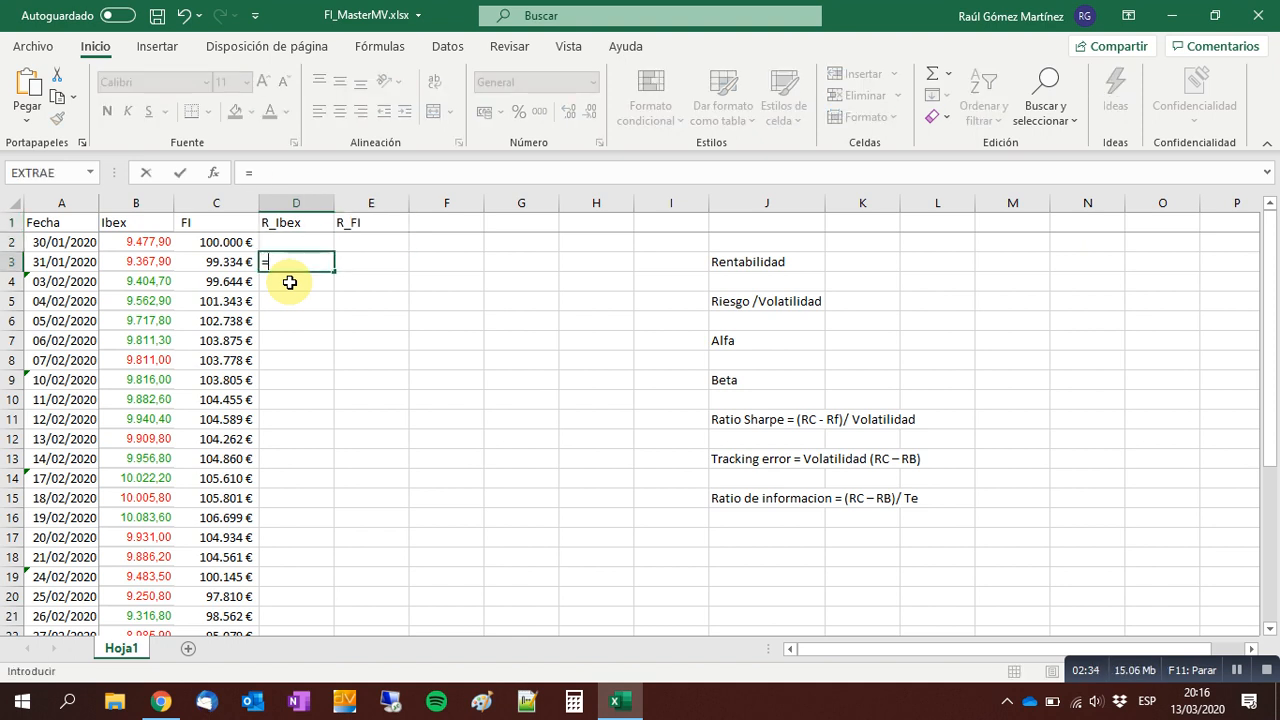
key(Left)
key(Left)
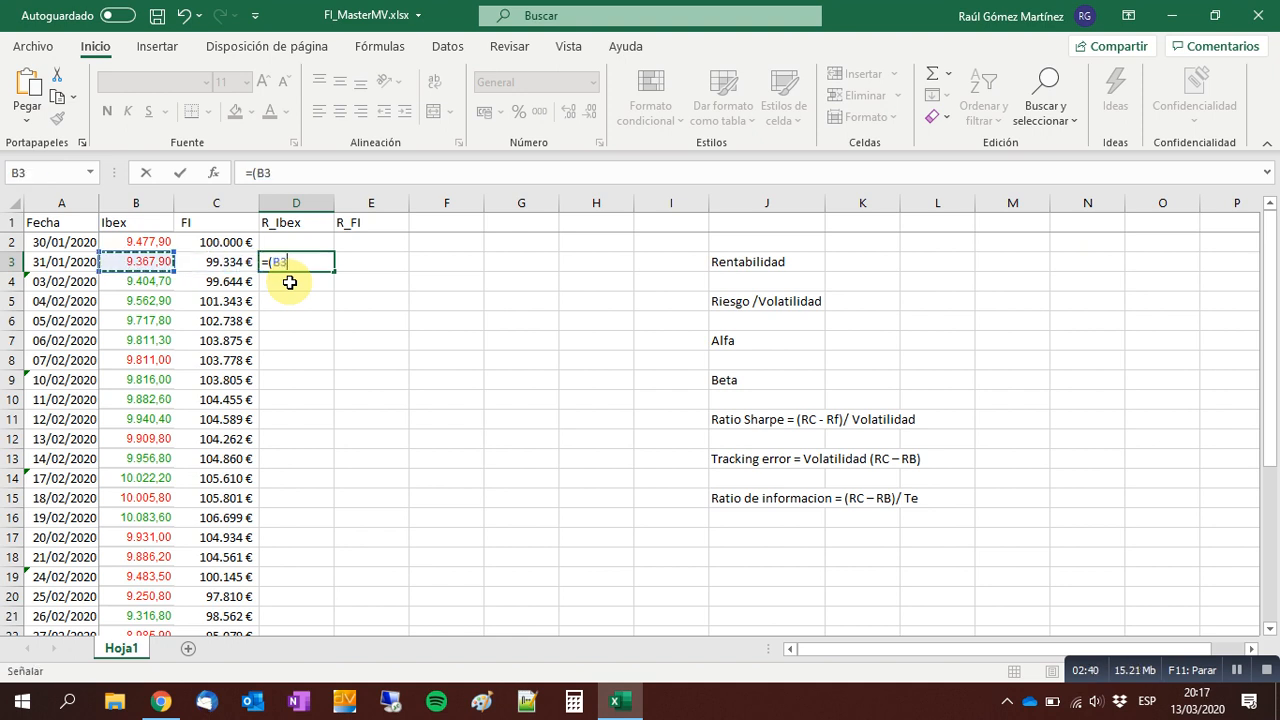
text(-)
key(Up)
key(Left)
key(Left)
text()/)
key(Left)
key(Left)
key(Up)
key(Return)
key(Up)
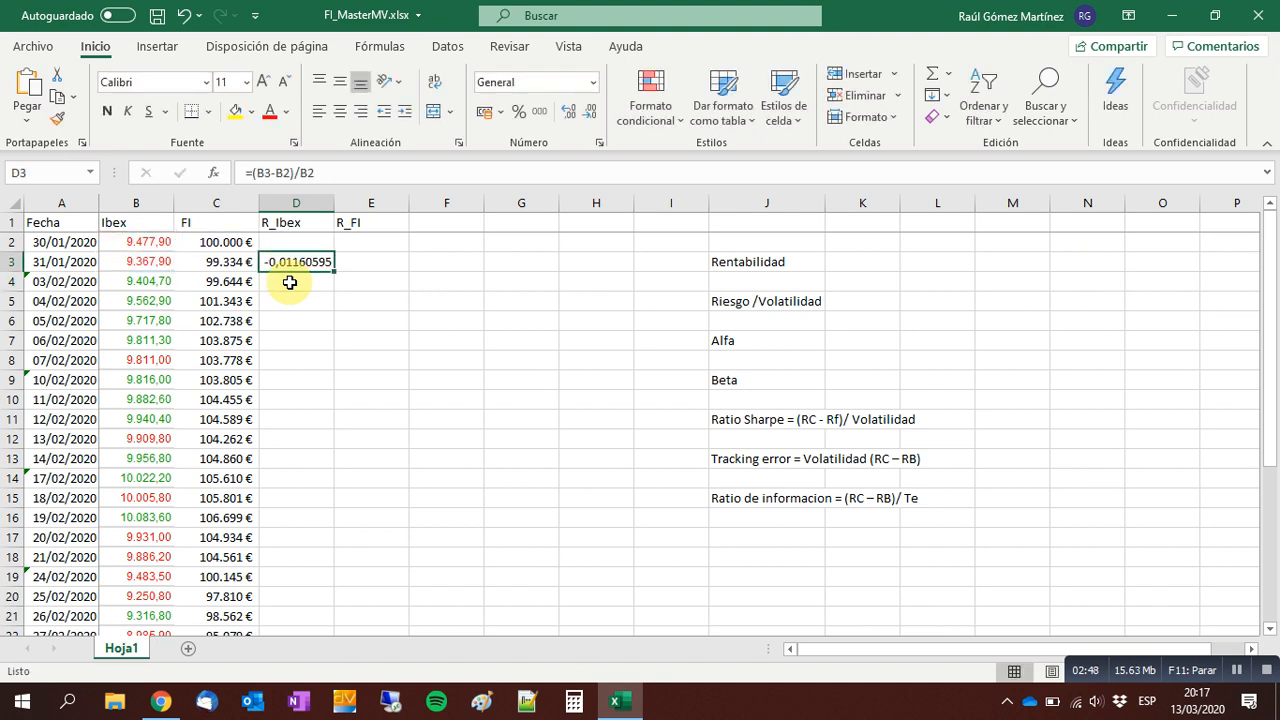
Format D3 as a percentage with two decimals and fill its formula across to E3.
click(518, 111)
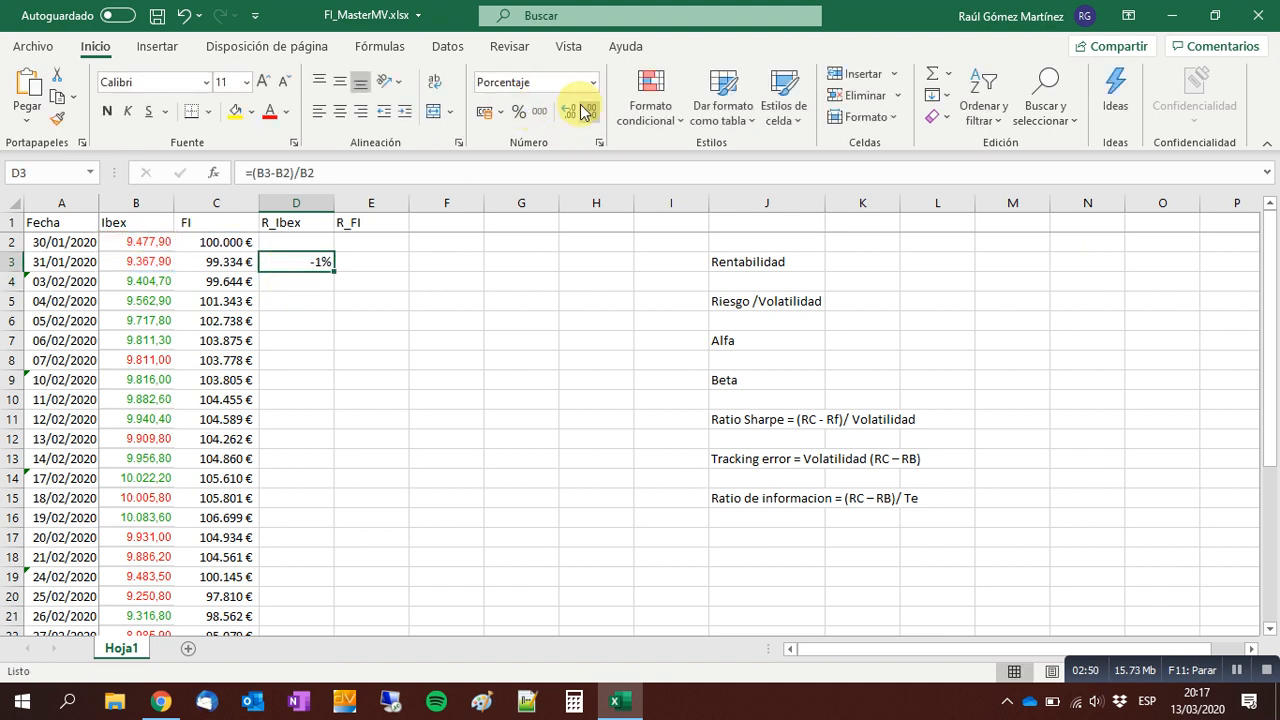
click(568, 111)
click(568, 111)
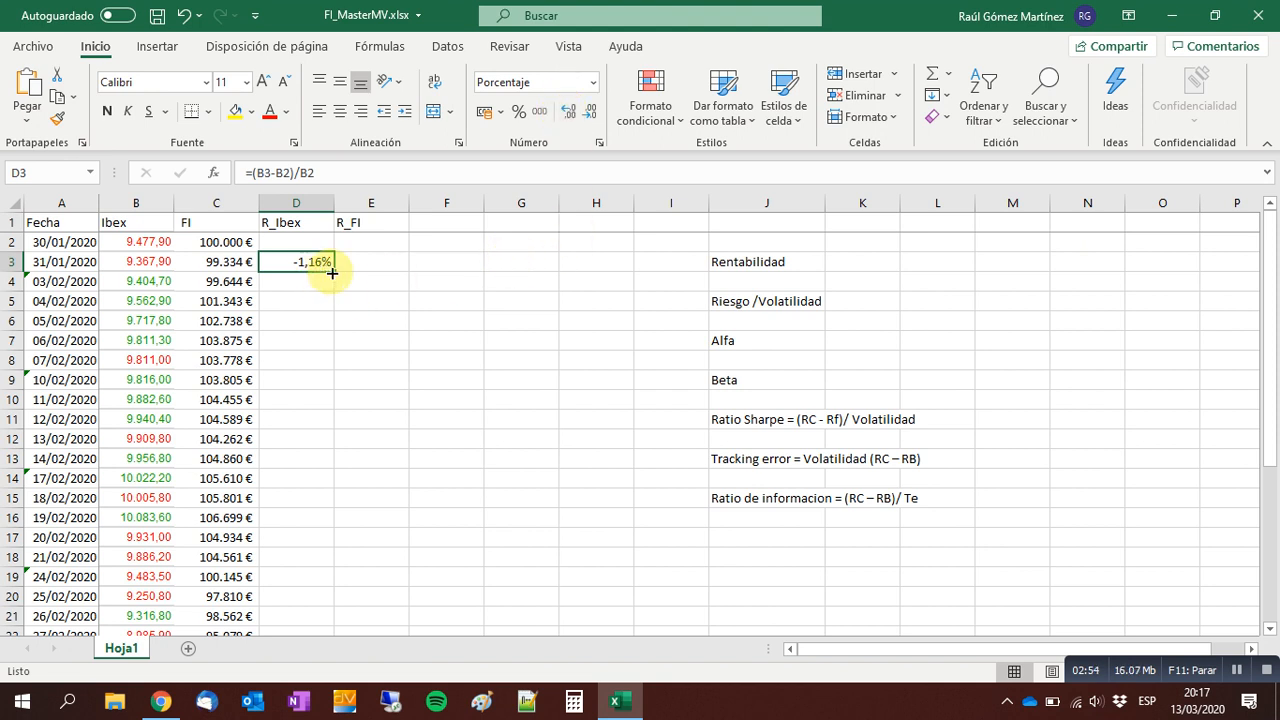
drag(335, 271, 400, 306)
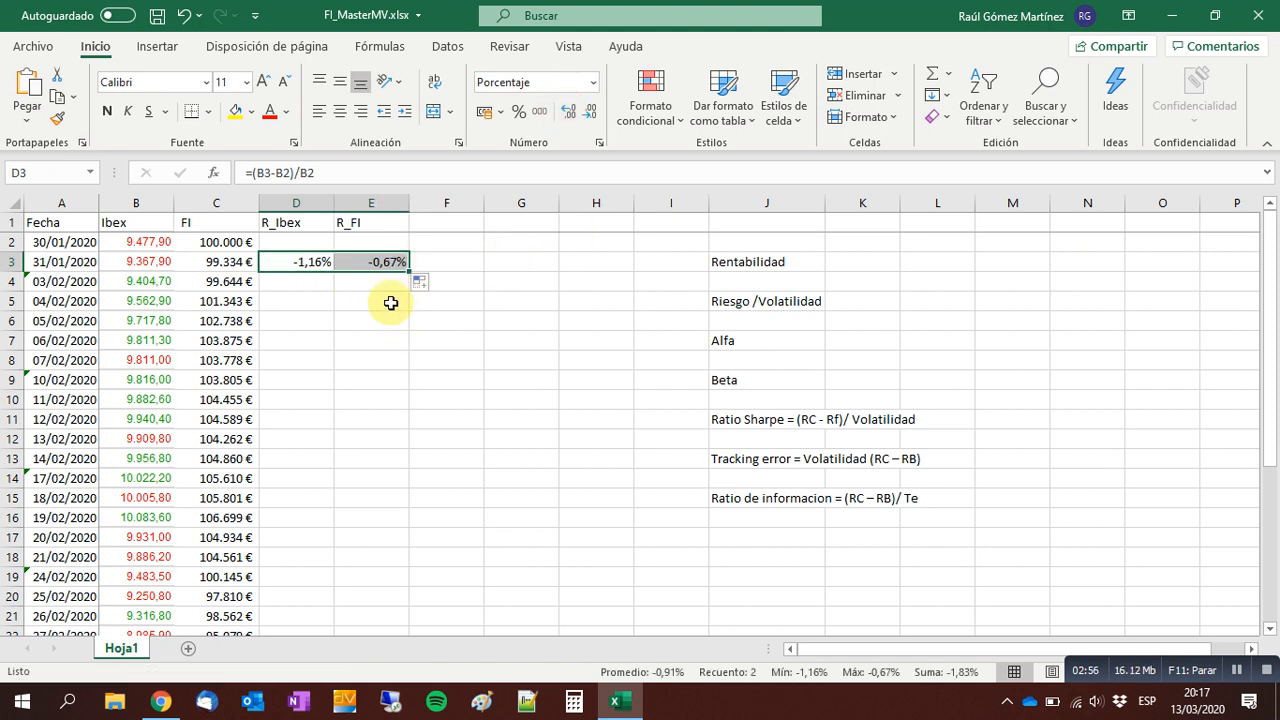
Copy the return formulas in D3:E3 down the R_Ibex and R_FI columns to row 32.
click(383, 262)
key(Left)
key(Right)
key(shift+Left)
key(ctrl+c)
key(Left)
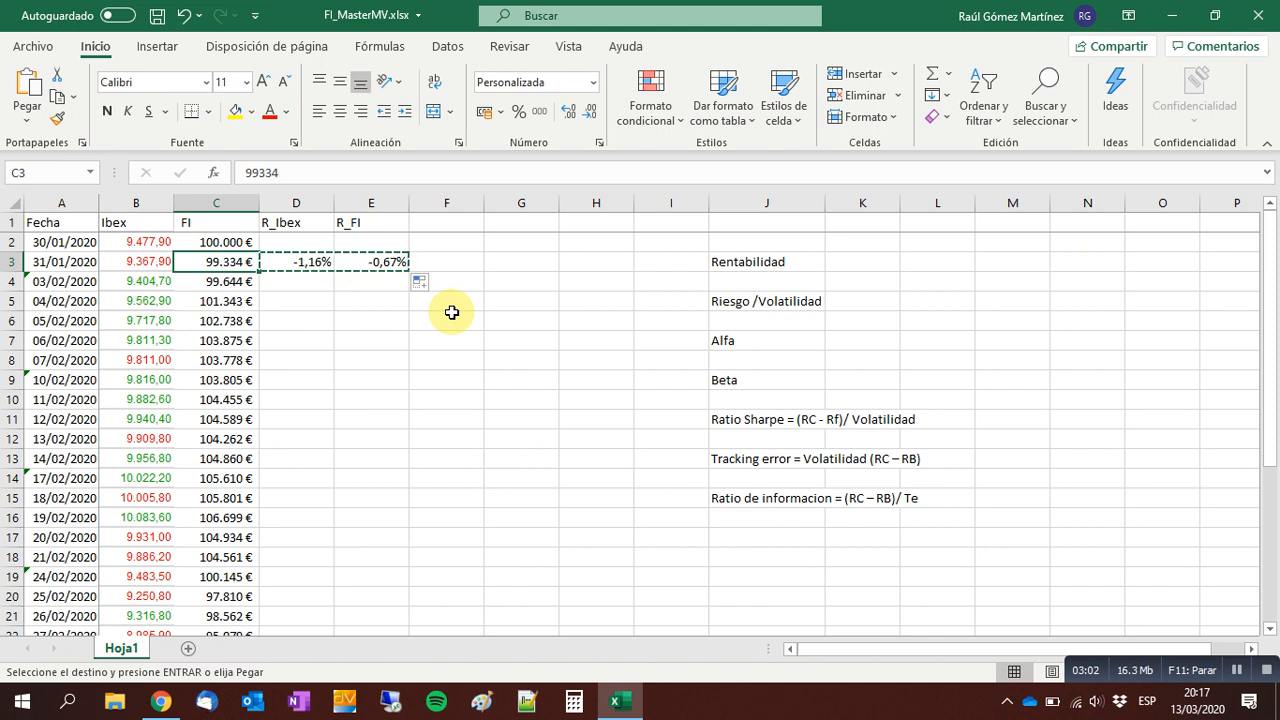
key(ctrl+Down)
key(Right)
key(shift+Right)
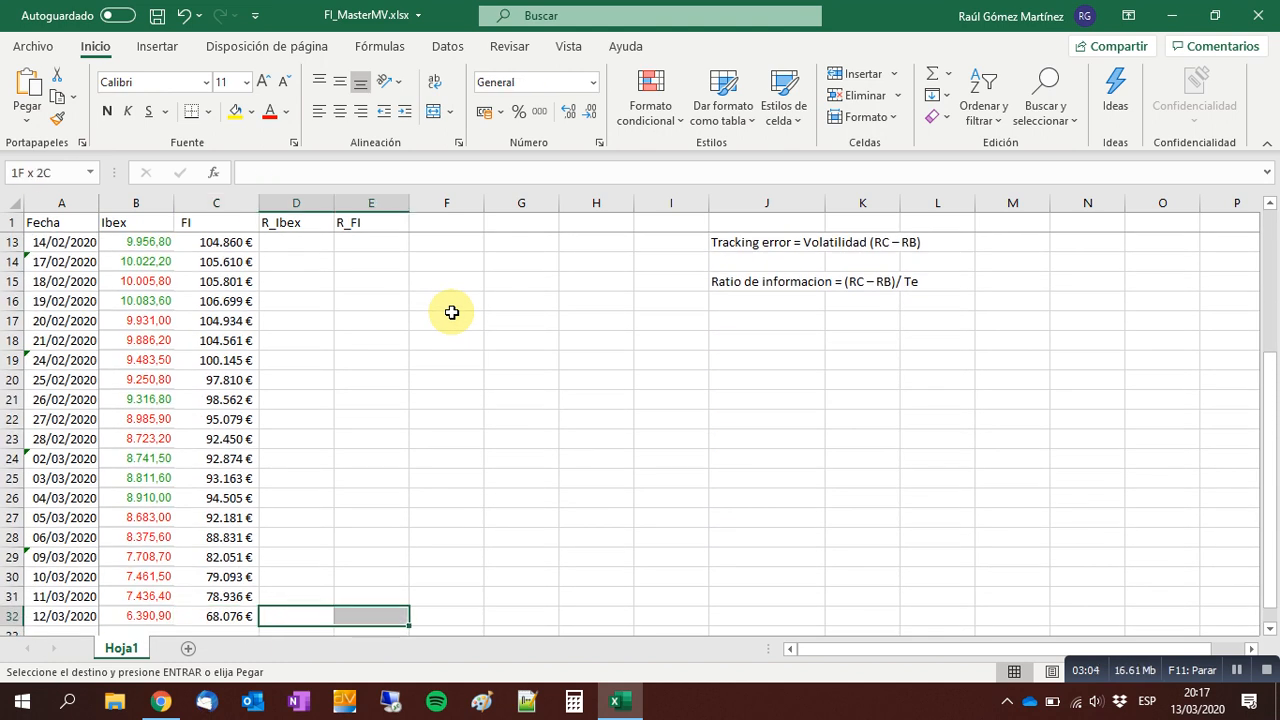
key(ctrl+shift+Up)
key(shift+Down)
key(ctrl+v)
key(Up)
key(Up)
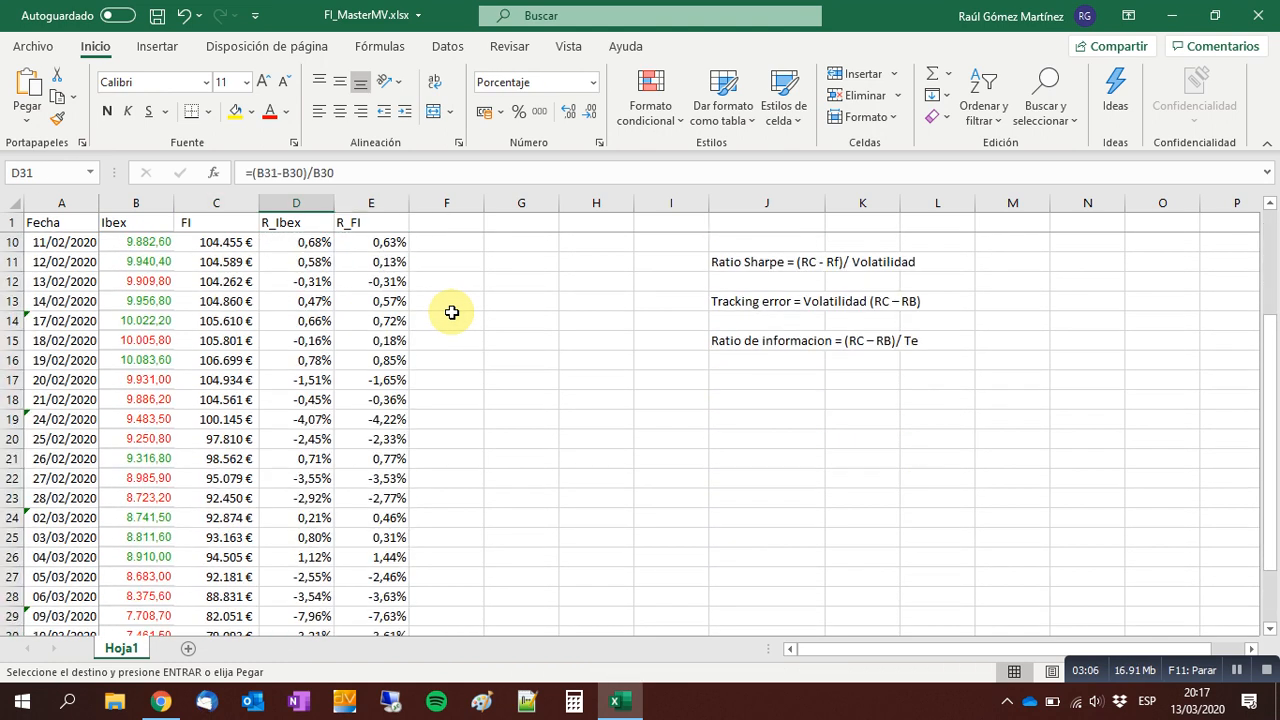
Compare the first daily returns in the R_Ibex and R_FI columns row by row.
key(ctrl+Up)
key(Down)
key(Down)
key(Down)
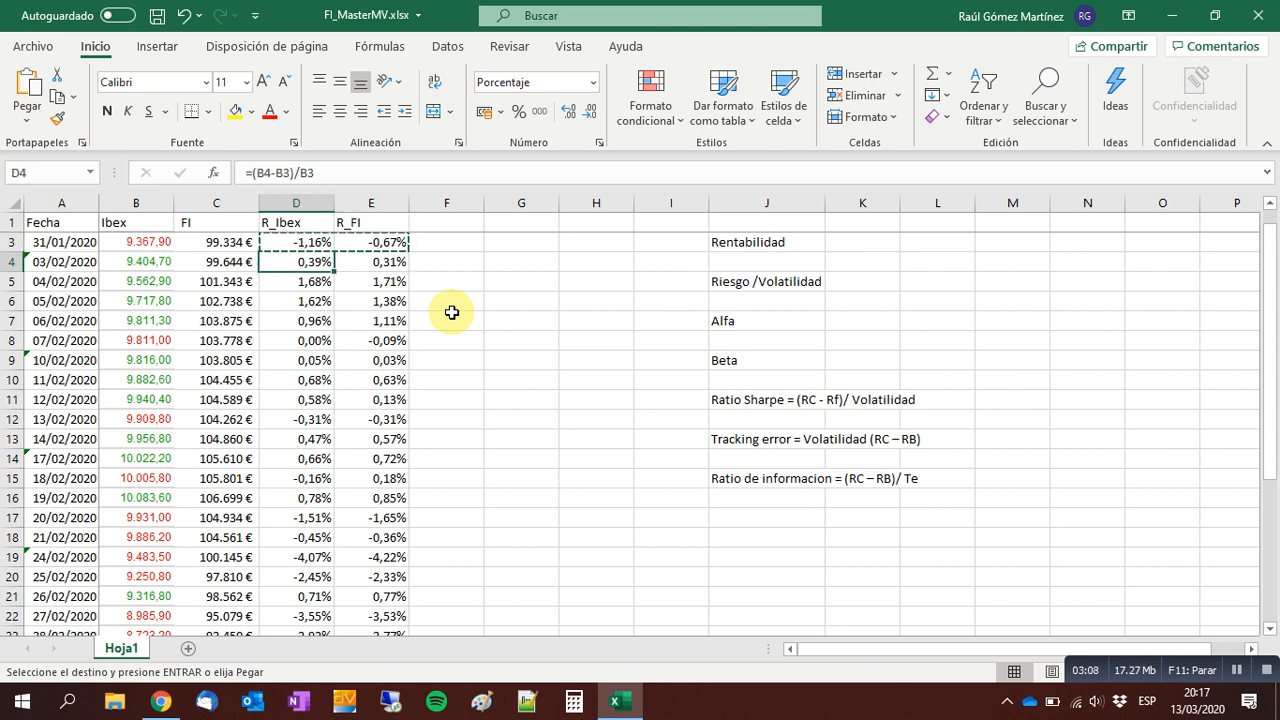
key(Down)
key(Right)
key(Left)
key(Right)
key(Left)
key(Down)
key(Right)
key(Left)
key(Down)
key(Down)
key(Right)
key(Up)
key(Up)
key(Up)
key(Up)
key(Up)
key(Up)
key(Up)
key(Up)
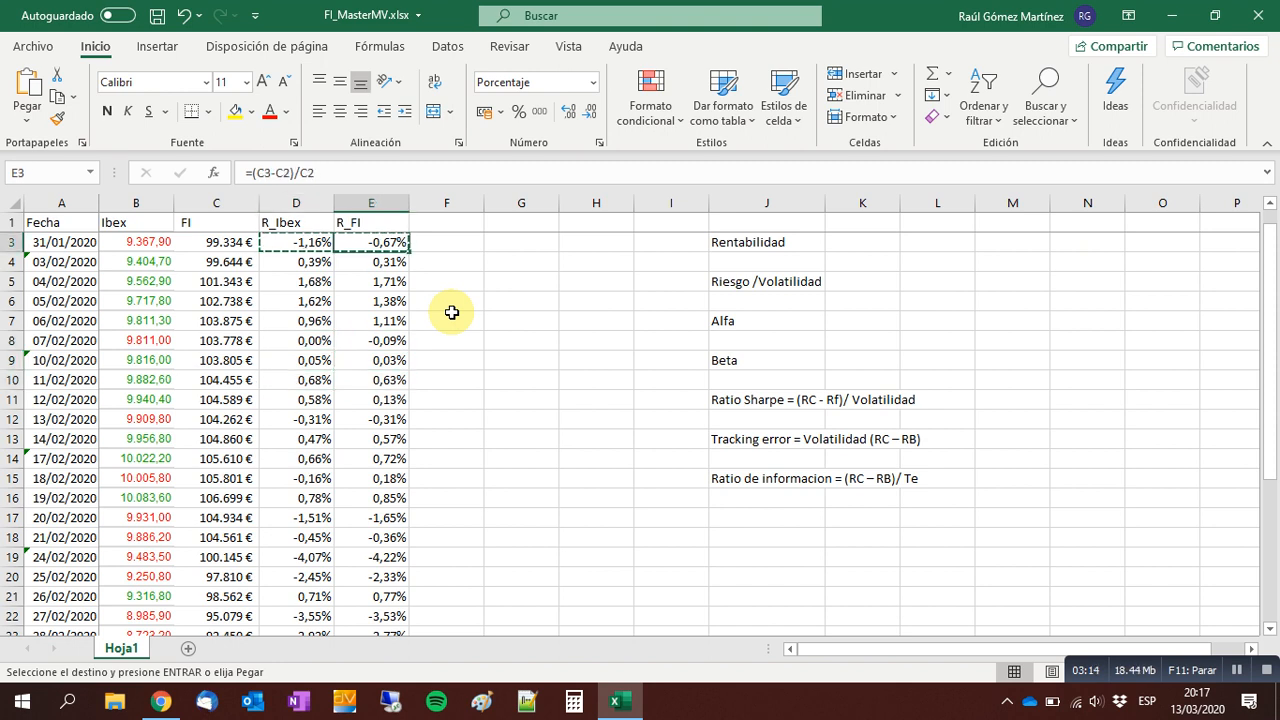
key(Down)
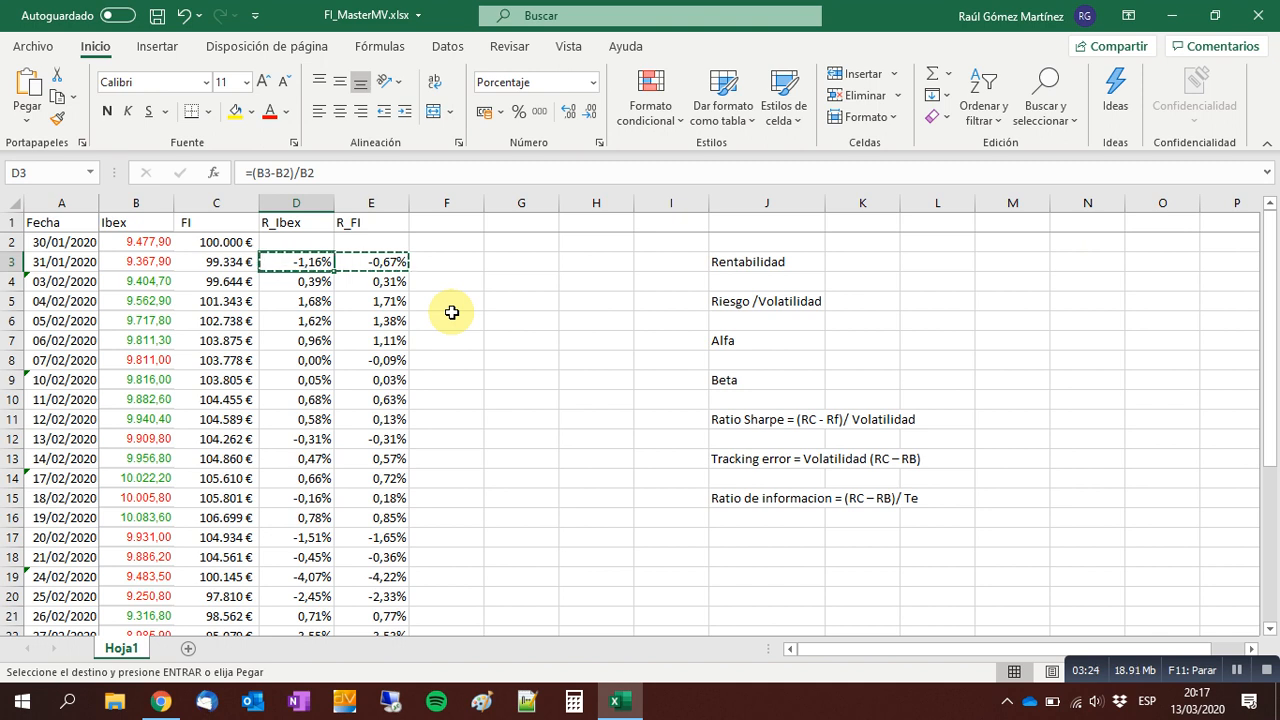
Cancel the pending copy and enter the column header "1 dia" in K2 above the Rentabilidad row.
key(Right)
key(Escape)
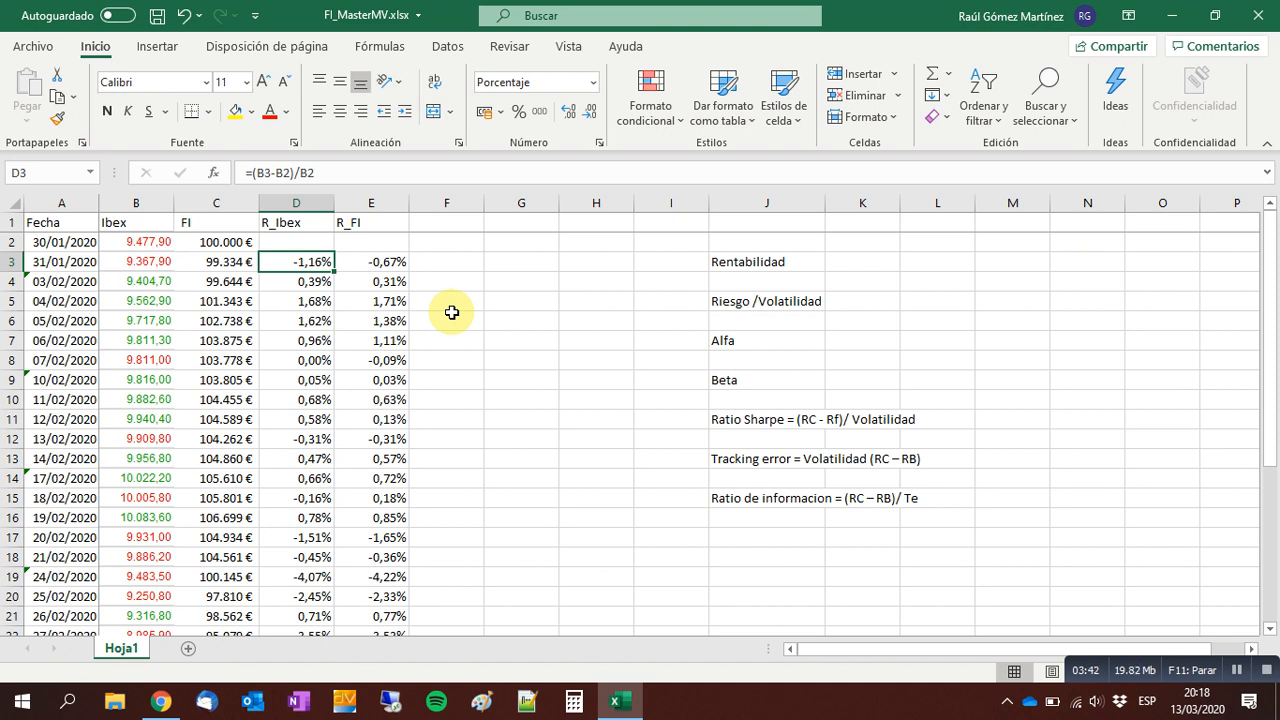
key(Right)
key(Right)
key(Right)
key(Right)
key(Right)
key(Right)
key(Right)
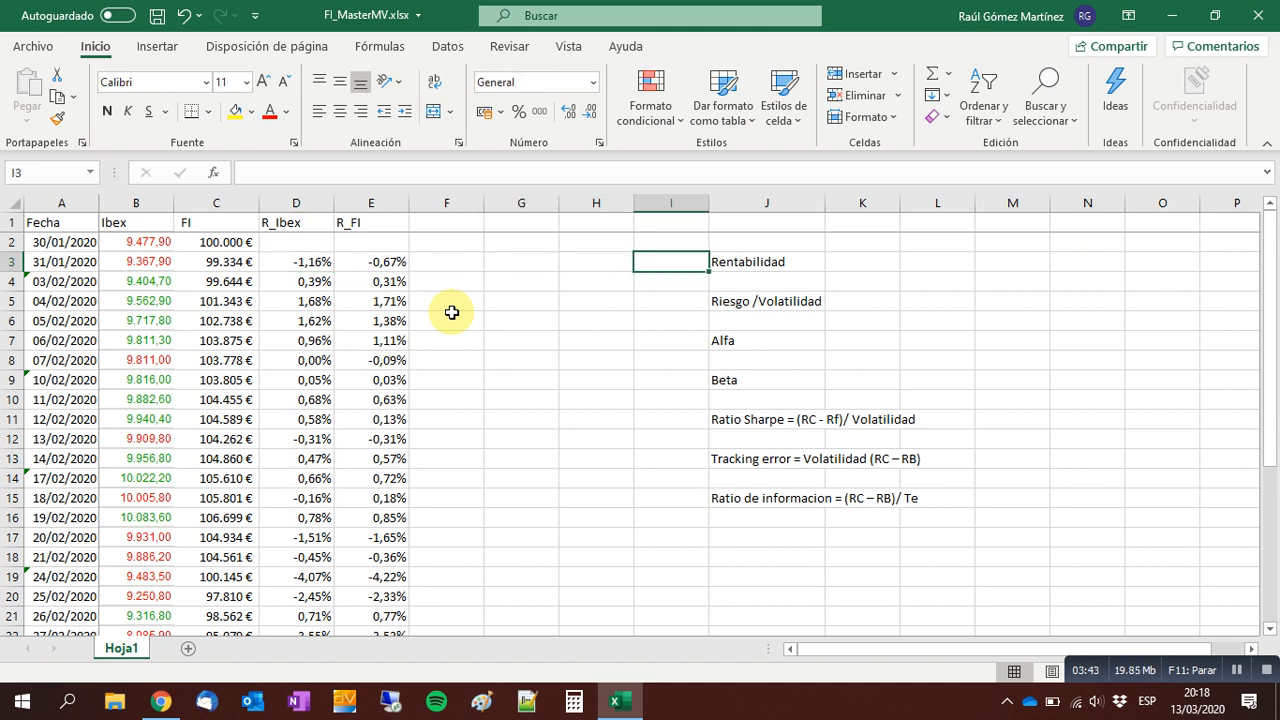
key(Up)
text(1)
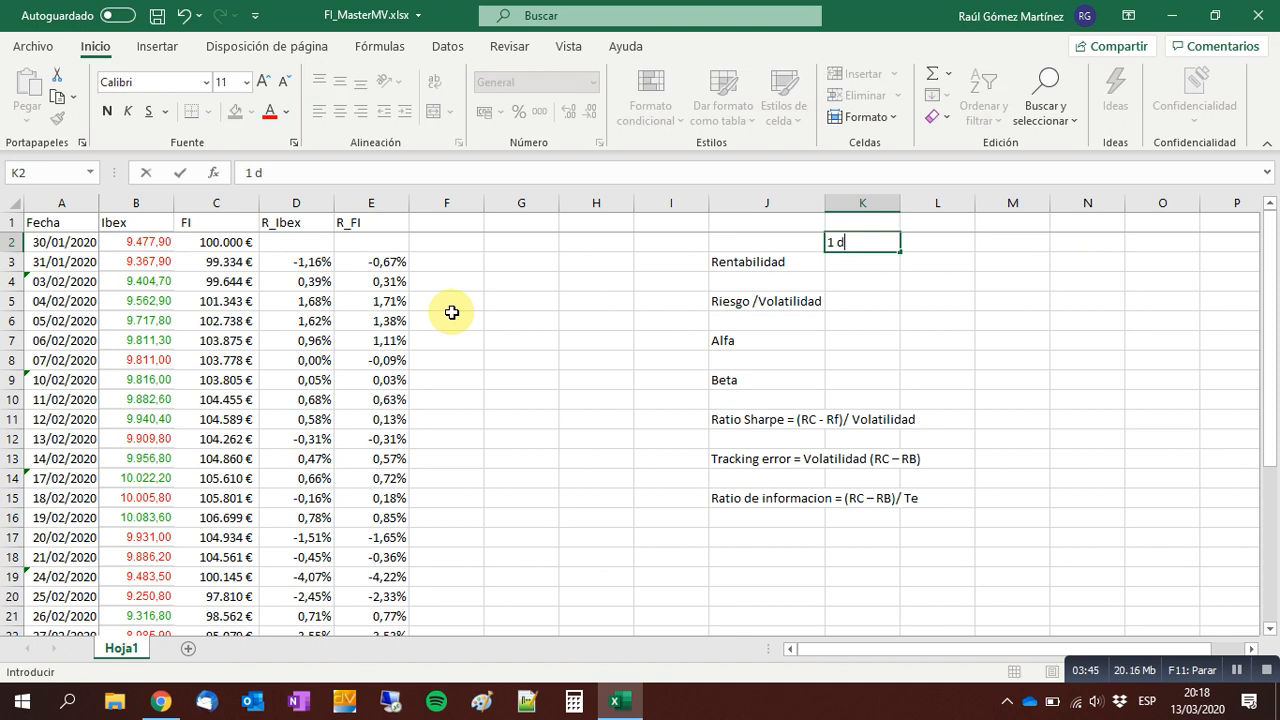
key(Return)
Examine the last daily returns in row 32 of the R_Ibex and R_FI columns.
key(Left)
key(Left)
key(Left)
key(Left)
key(Left)
key(Left)
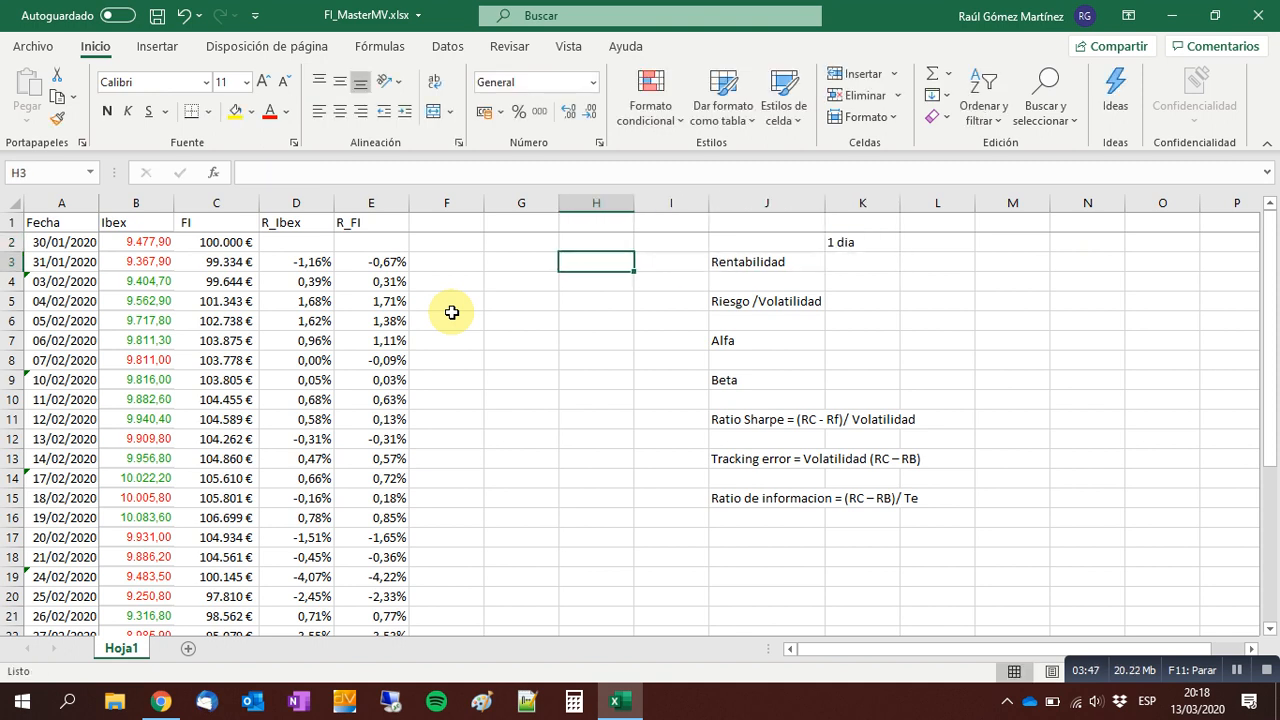
key(ctrl+Down)
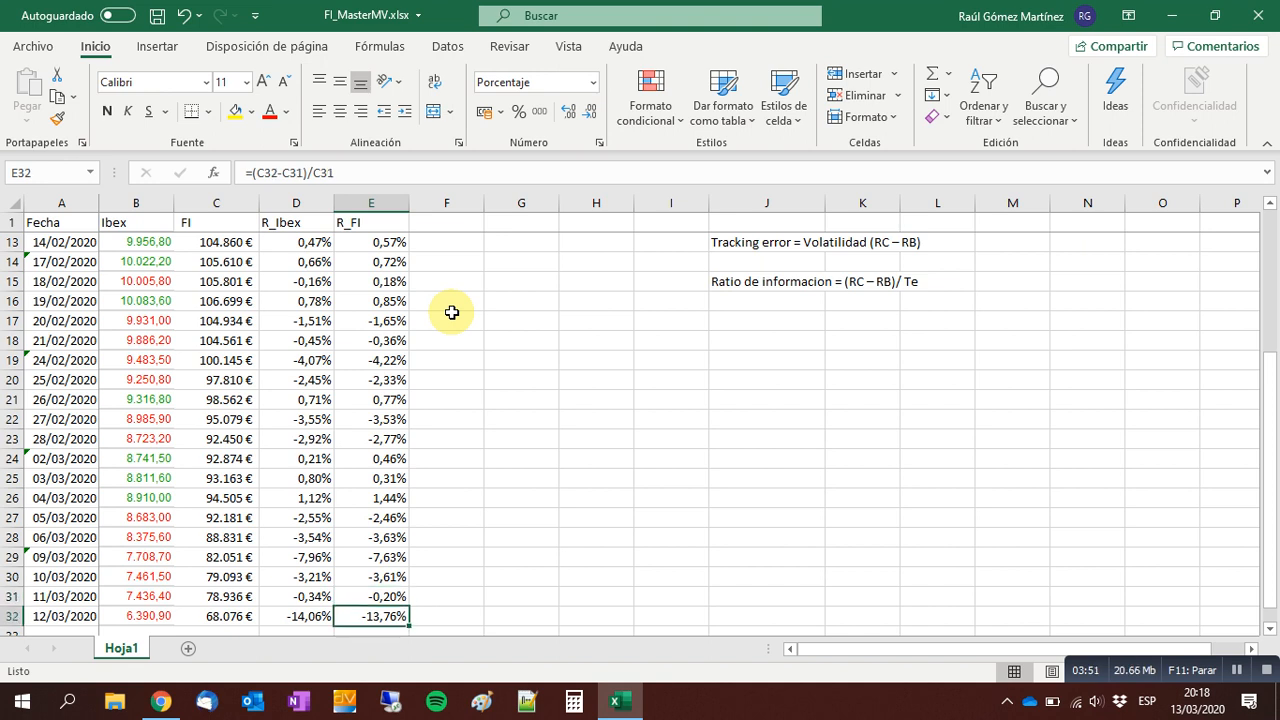
key(Left)
key(Right)
key(Left)
key(Right)
Link the one-day Rentabilidad cell K3 to the last daily FI return with =E32.
key(Right)
key(ctrl+Up)
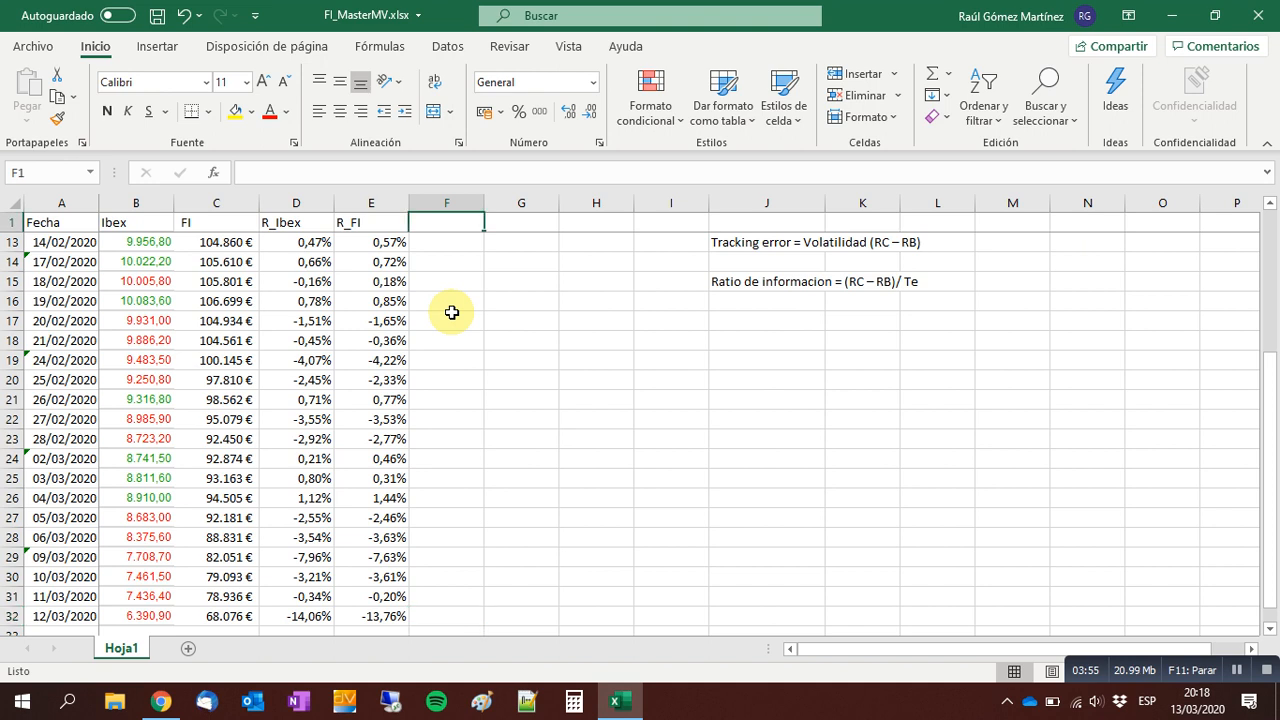
key(Down)
Enter the column header "1 semana" in L2, with a space after the number.
key(Right)
key(Right)
key(Right)
key(Right)
key(Right)
key(Down)
text(=)
key(Left)
key(Left)
key(Left)
key(Left)
key(Left)
key(Left)
key(ctrl+Down)
key(Return)
key(Up)
key(Up)
key(Up)
key(Down)
key(Right)
text(1)
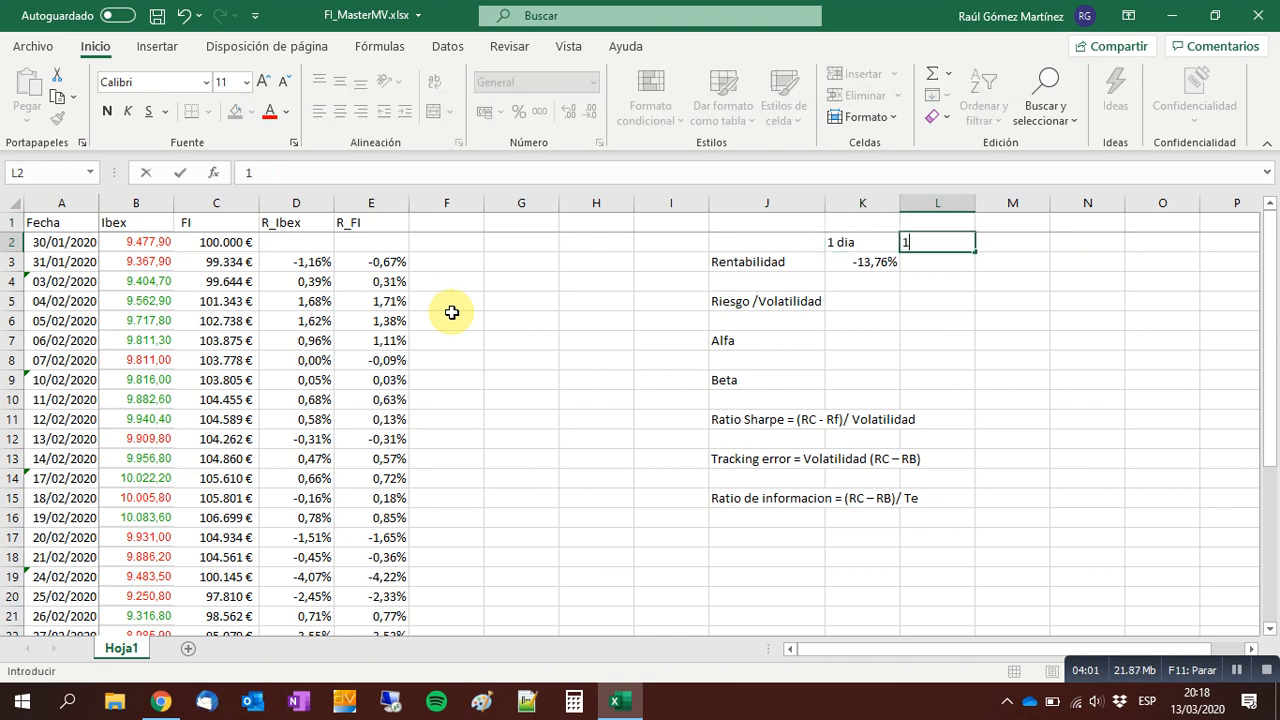
text(semana)
key(F2)
key(Left)
key(Left)
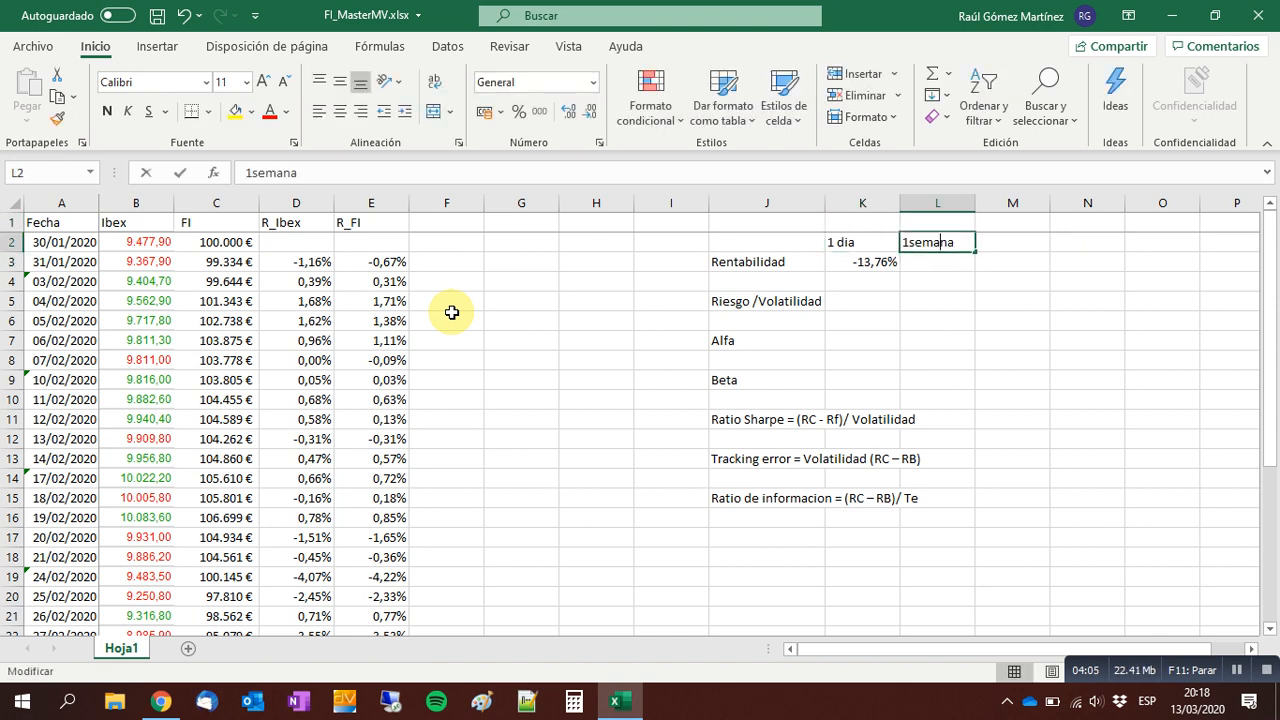
key(Return)
Enter the formula =(E32-E28)/E28 for the one-week Rentabilidad in L3.
text(=)
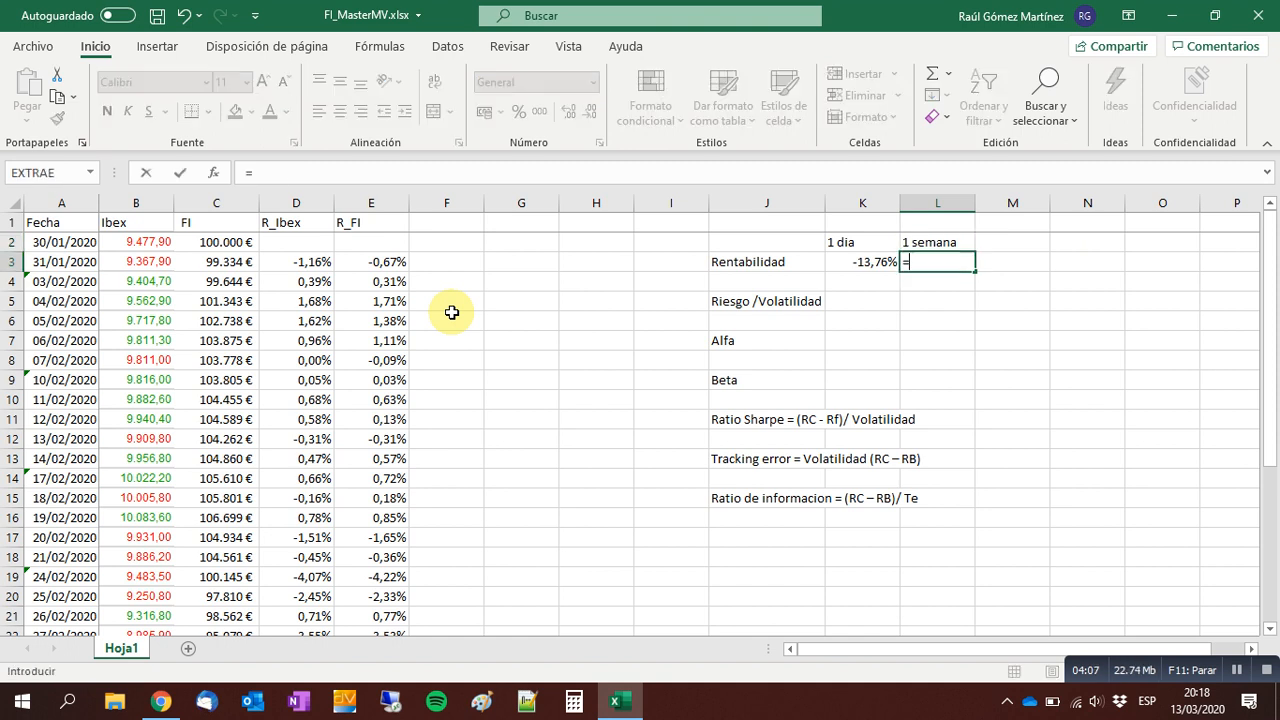
text(()
key(Left)
key(Left)
key(Left)
key(Left)
key(Left)
key(Left)
key(Left)
key(ctrl+Down)
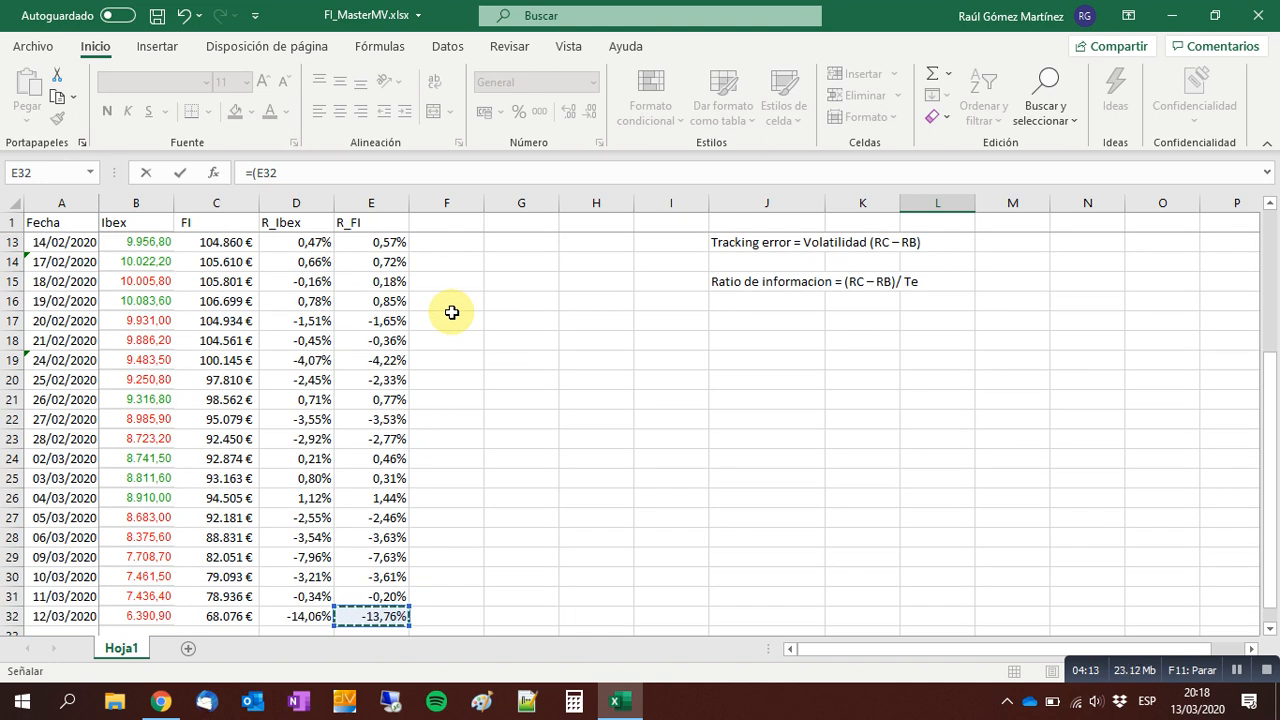
text(-)
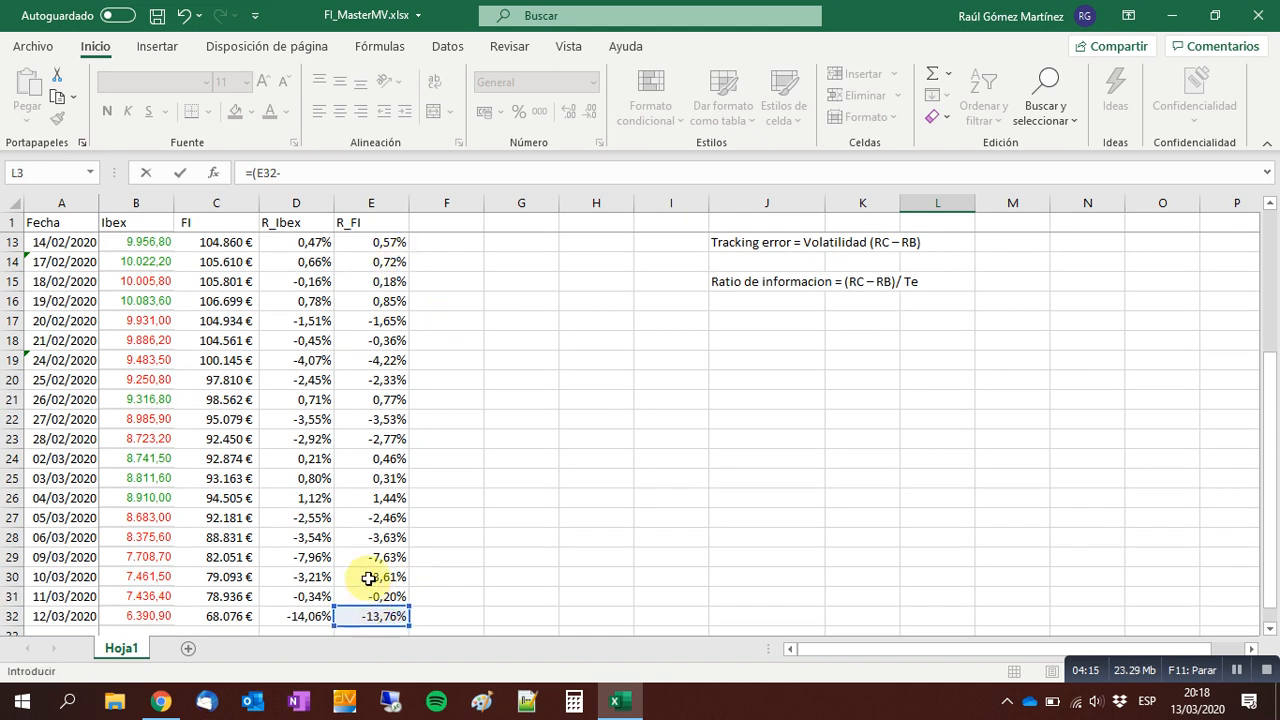
click(372, 537)
text()/)
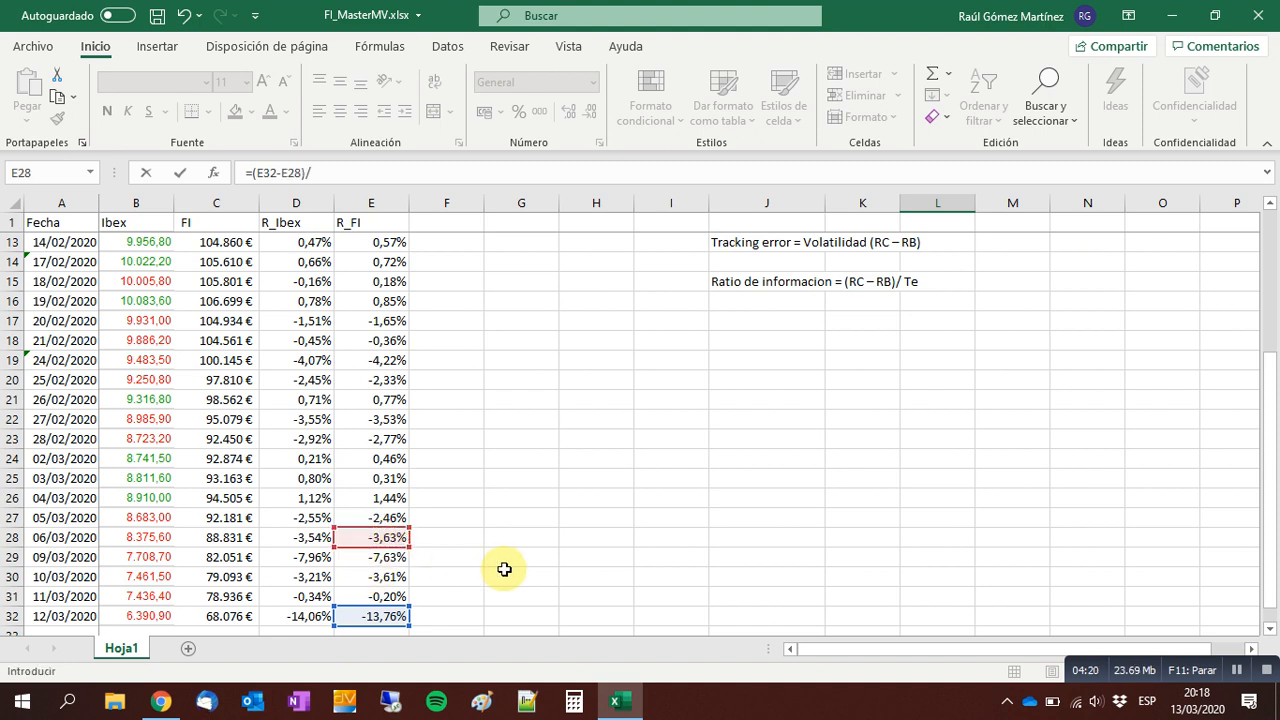
click(398, 539)
key(ctrl+Return)
key(Up)
key(Down)
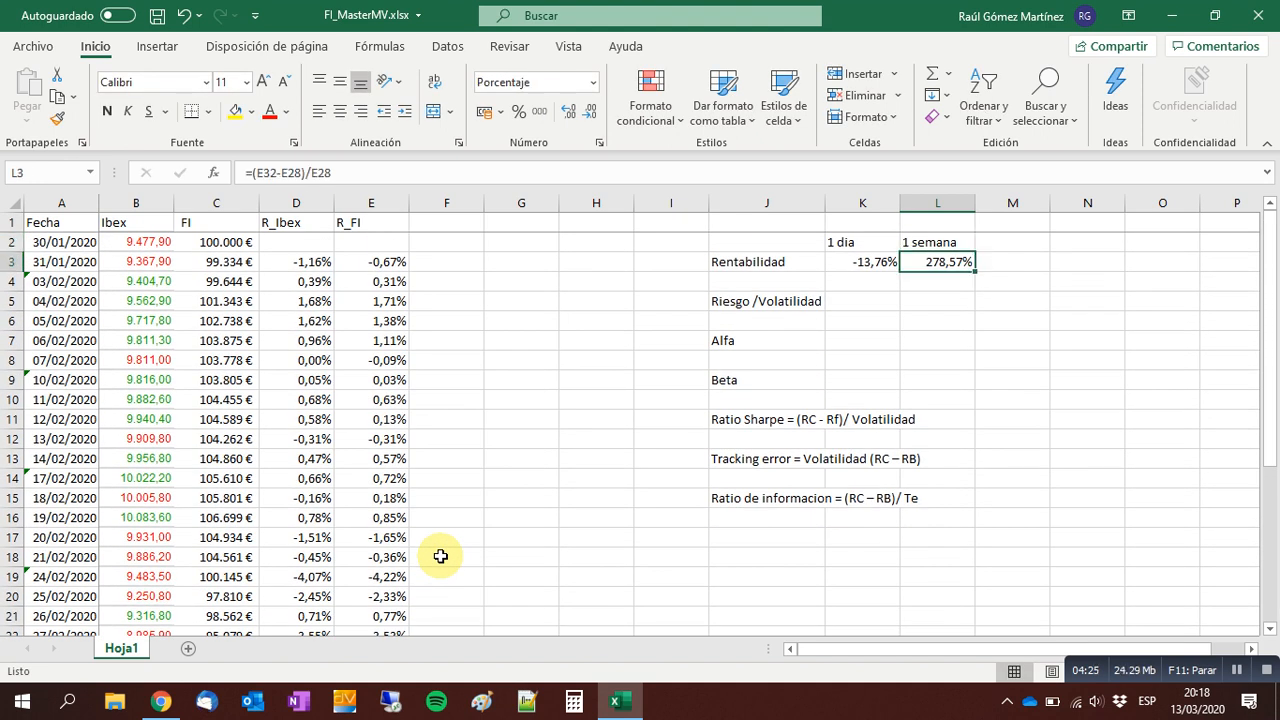
Correct the one-week Rentabilidad formula in L3 to use the FI values: =(C32-C28)/C28.
key(F2)
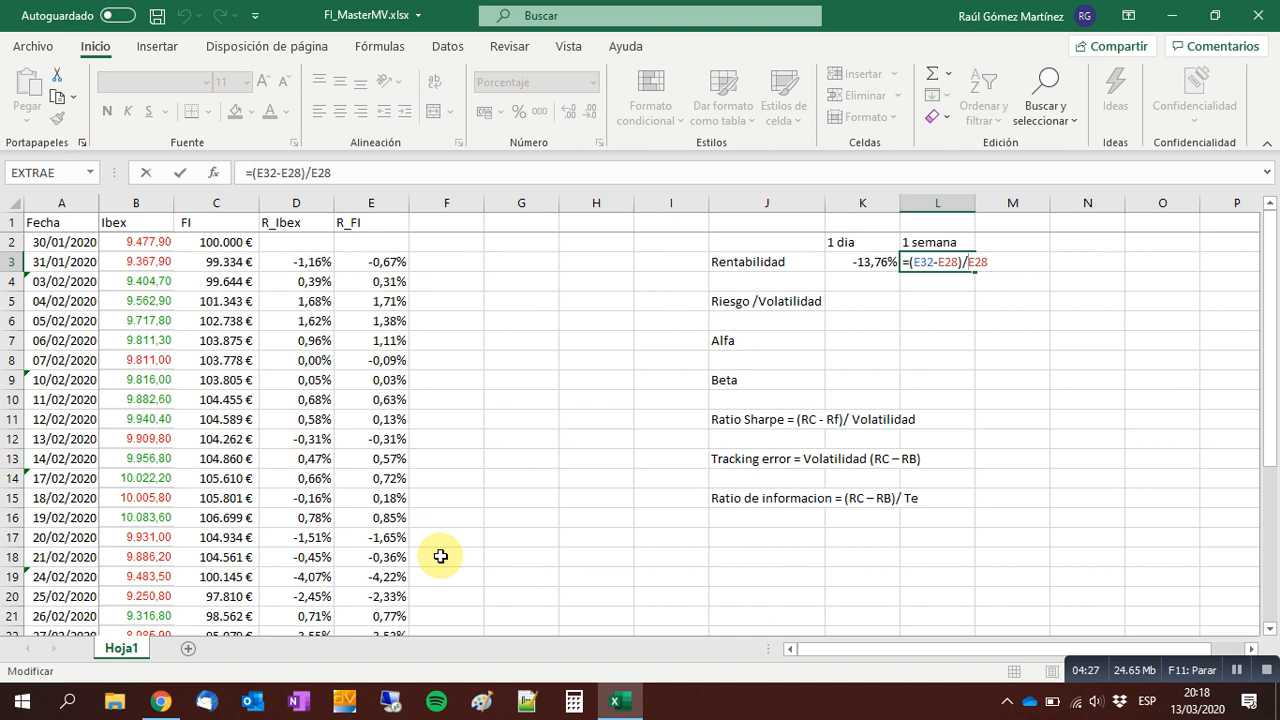
key(Escape)
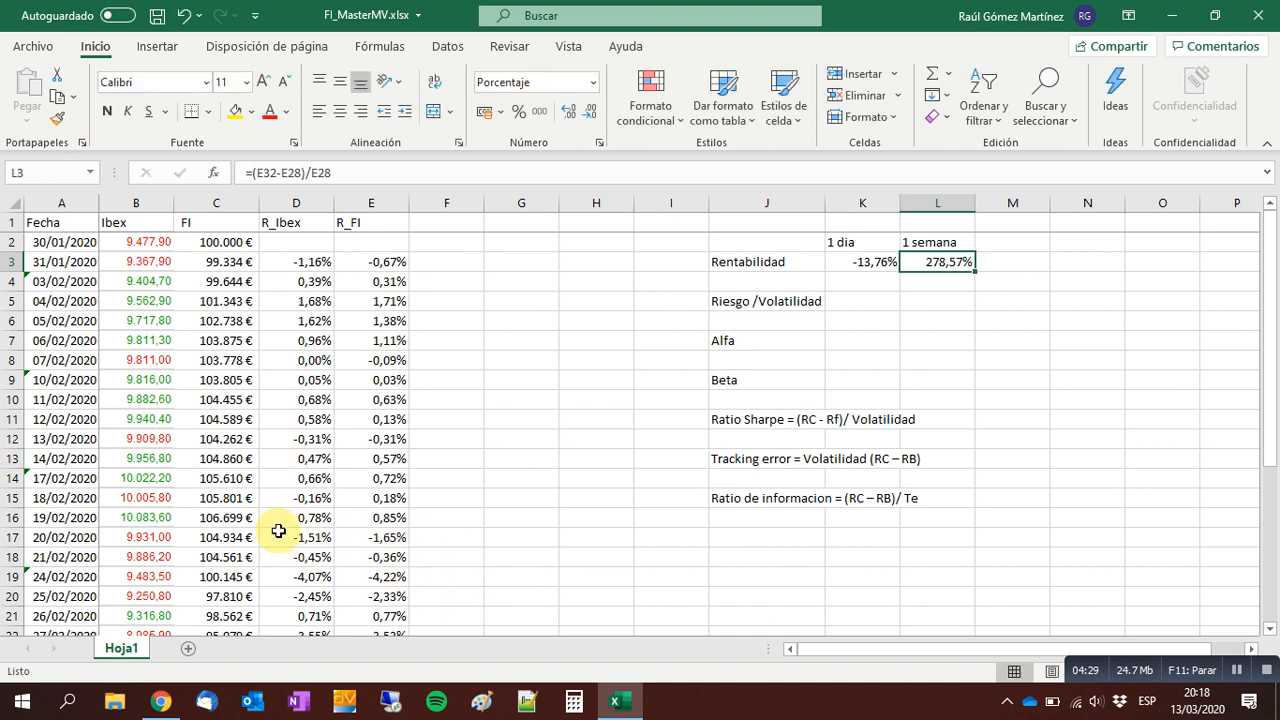
scroll(299, 514, down, 2)
scroll(299, 514, down, 4)
scroll(697, 446, up, 6)
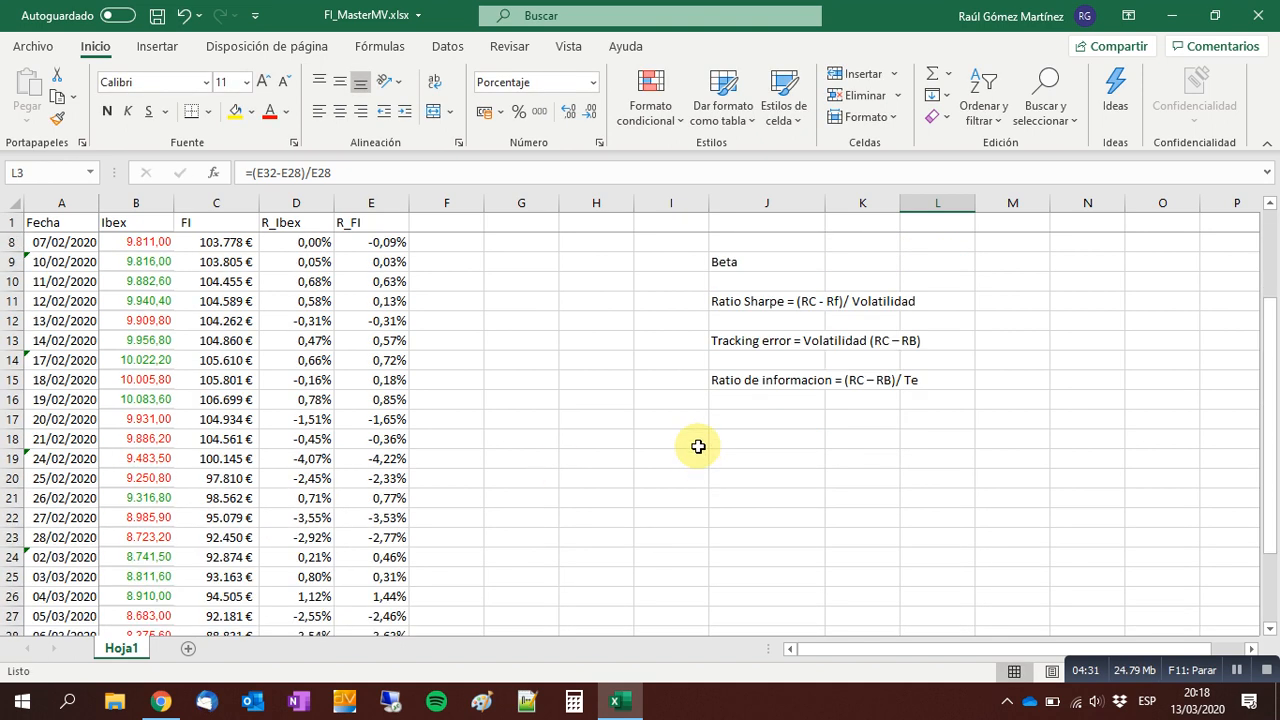
scroll(520, 433, down, 5)
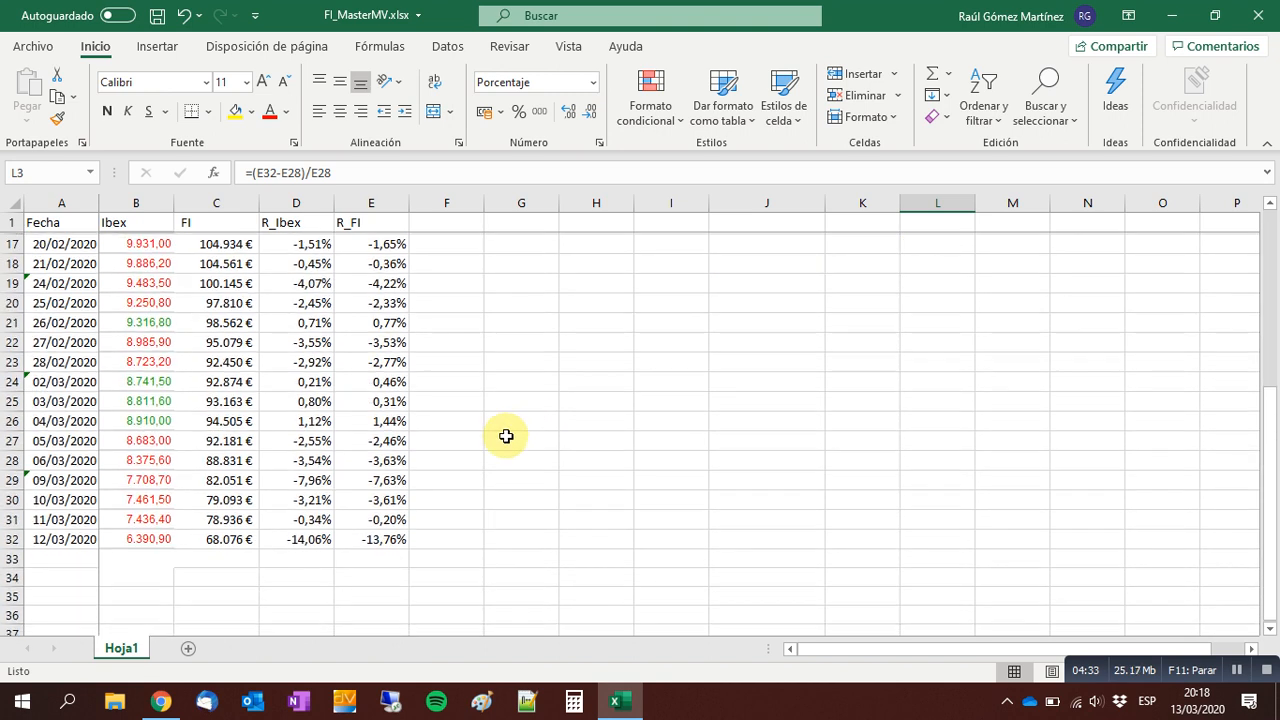
scroll(934, 423, up, 5)
key(F2)
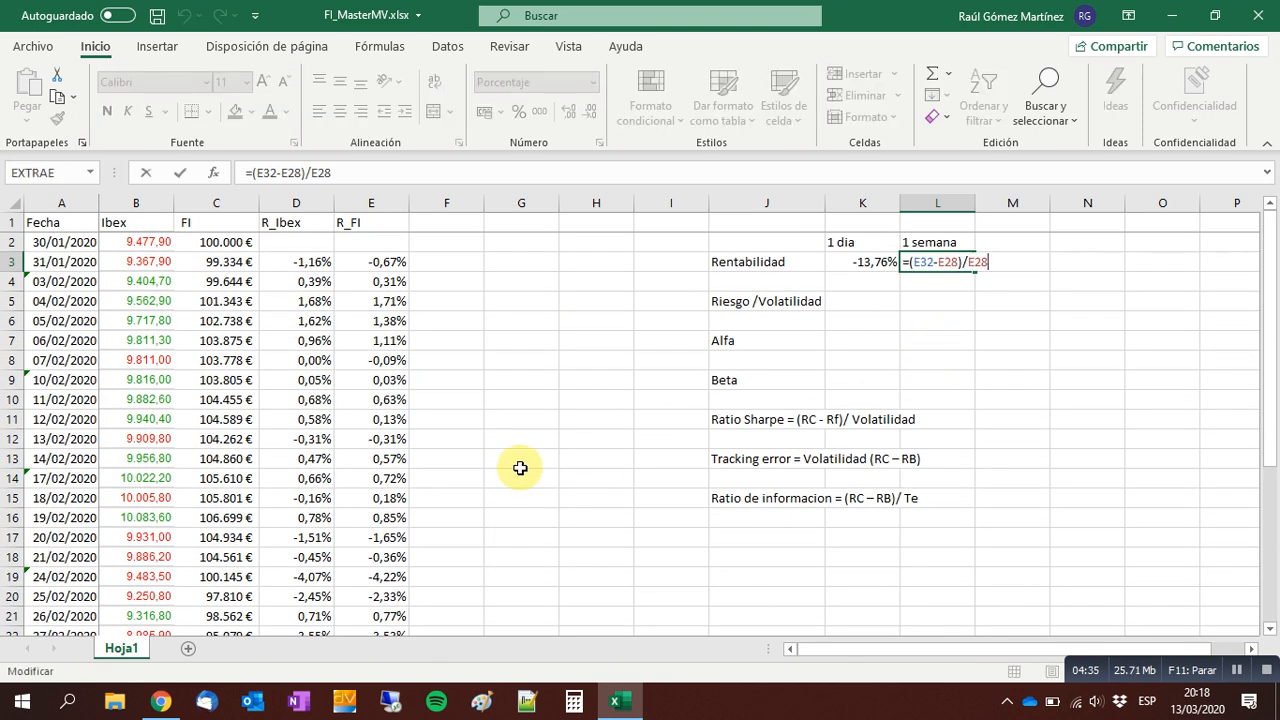
scroll(517, 466, down, 5)
click(222, 540)
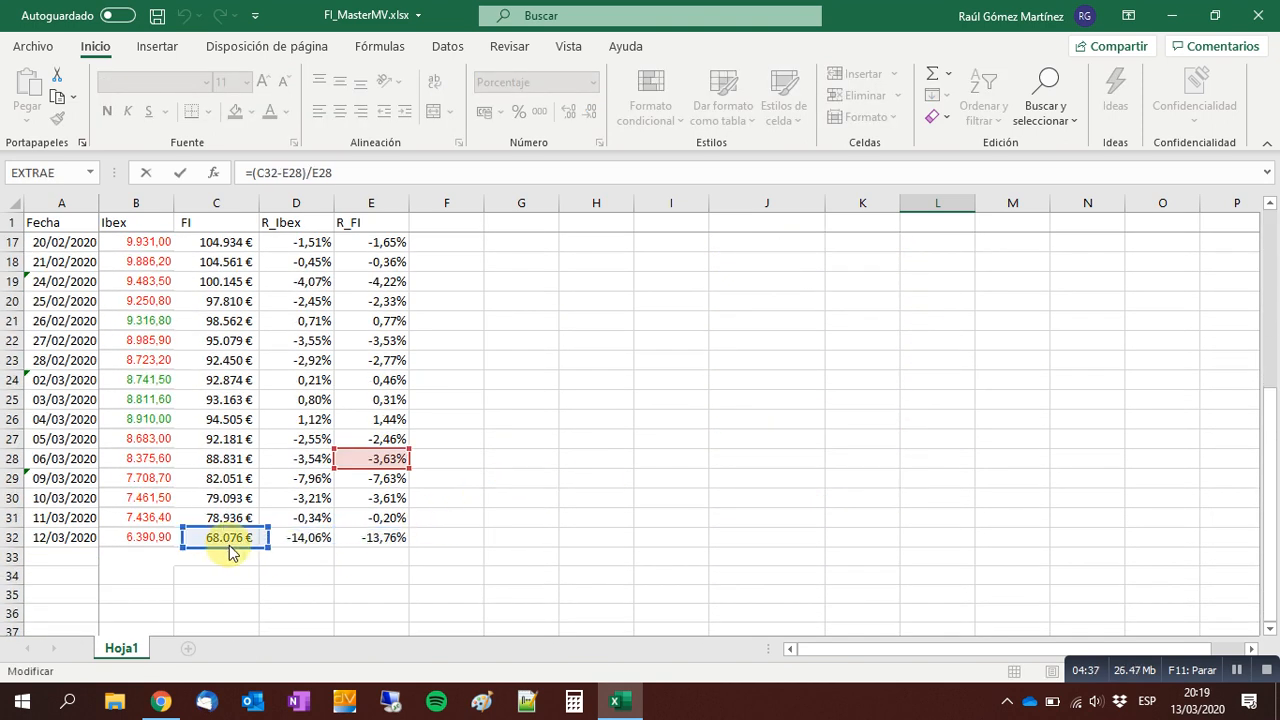
click(222, 463)
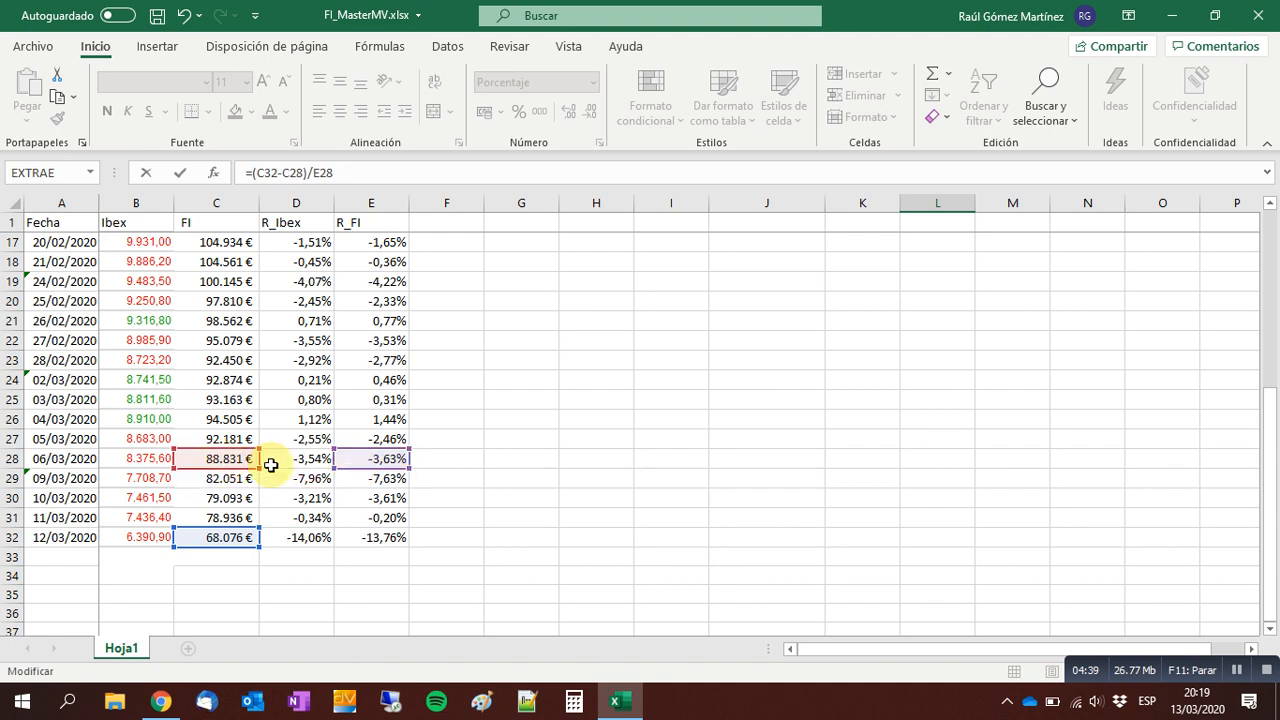
click(245, 460)
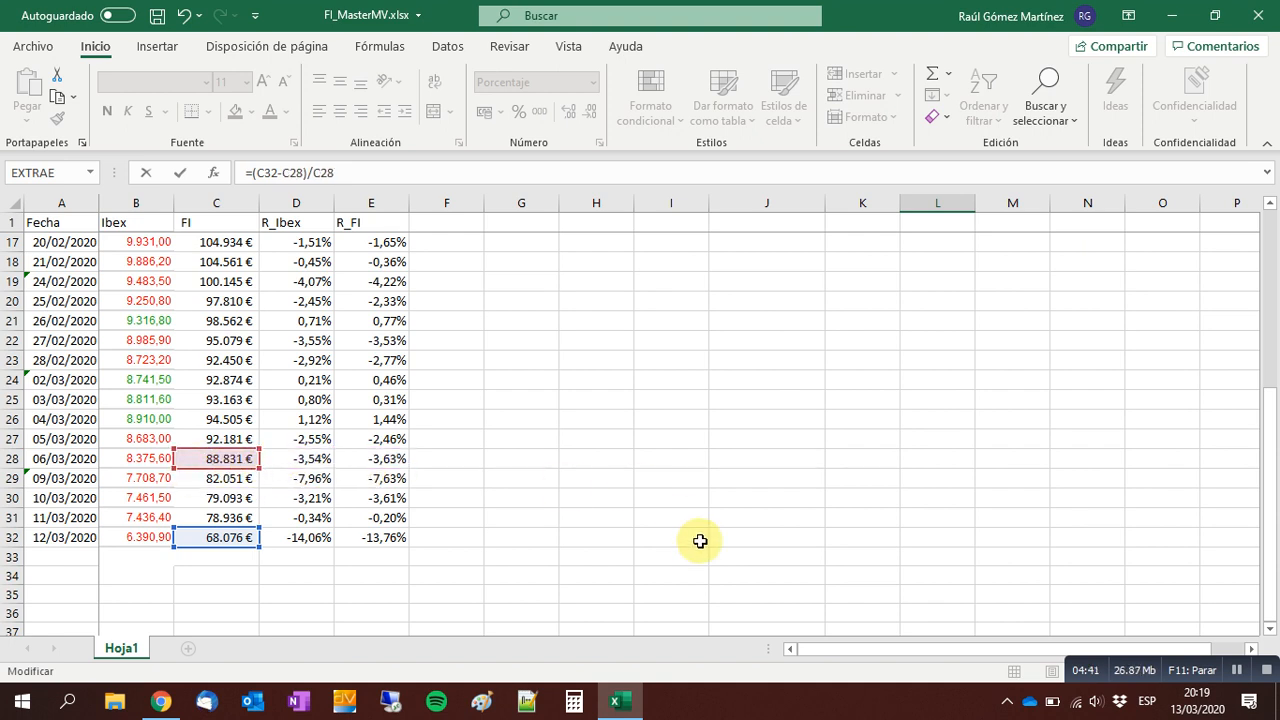
key(Return)
Enter the column header "TOTAL" in M2.
key(Left)
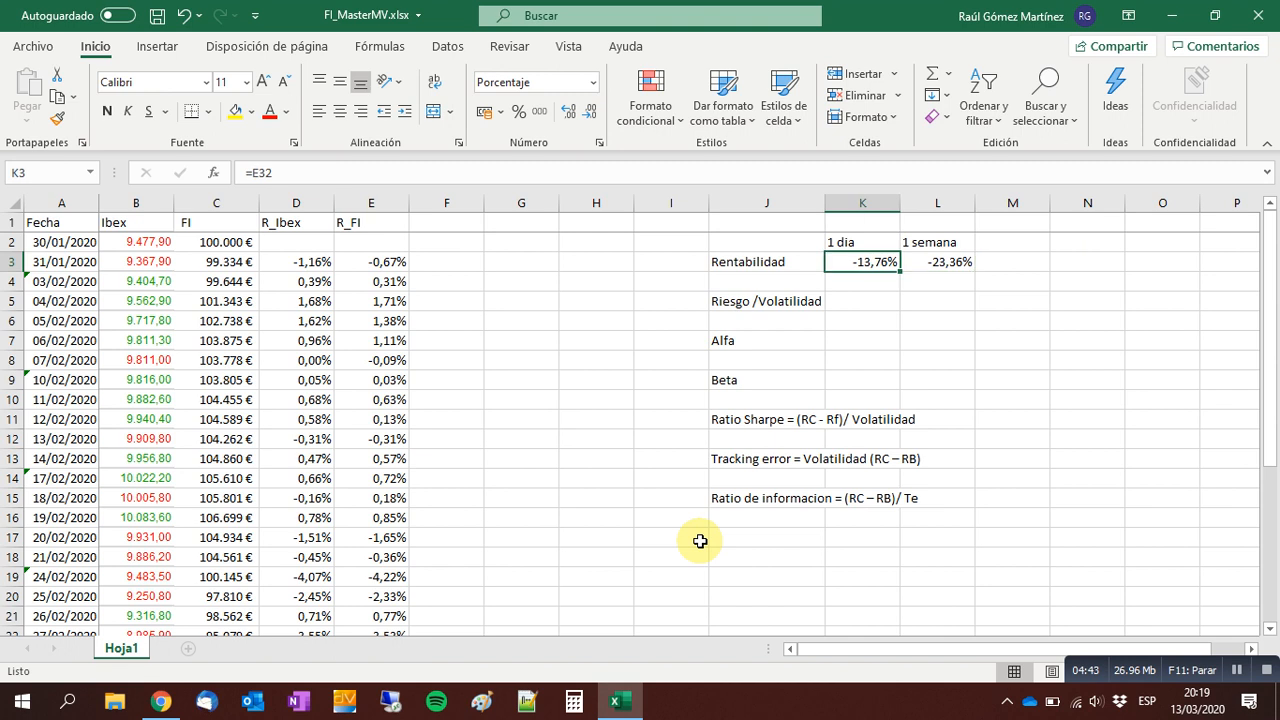
key(Right)
key(Up)
key(Up)
key(Down)
key(Right)
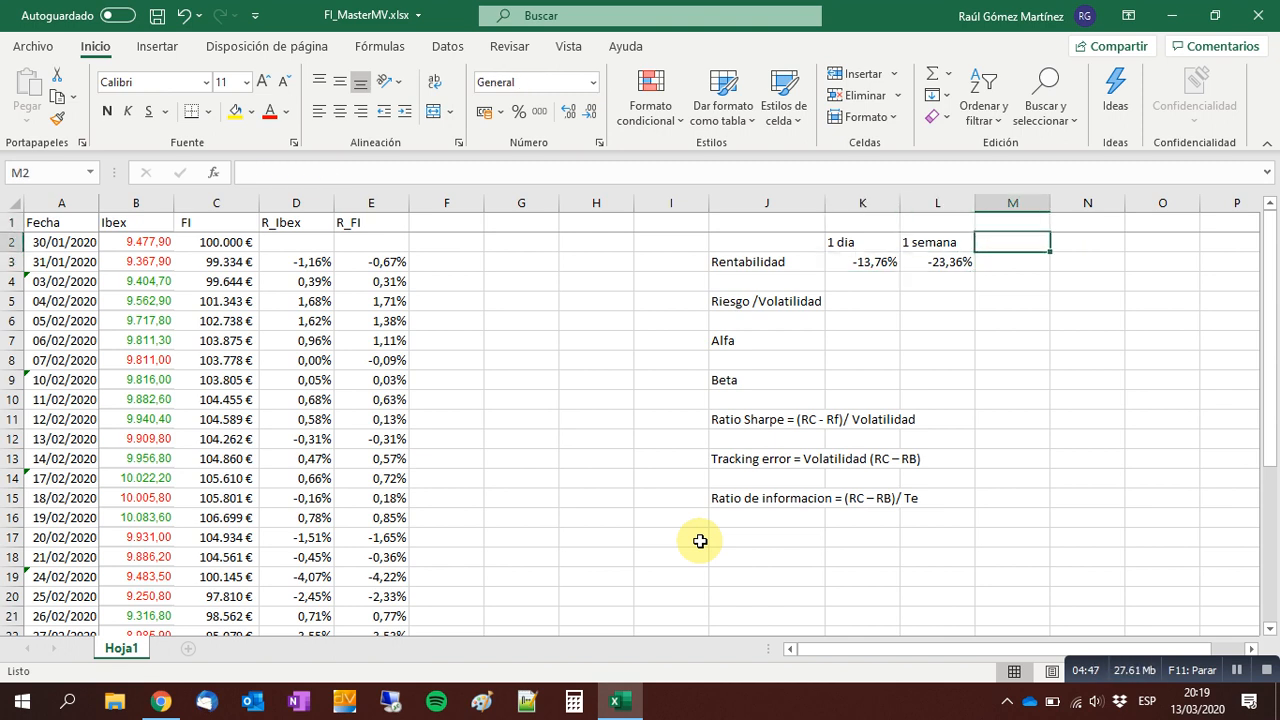
text(TOTAL)
key(Return)
Calculate the total FI return in M3 with the formula =(C32-C2)/C2.
text(=)
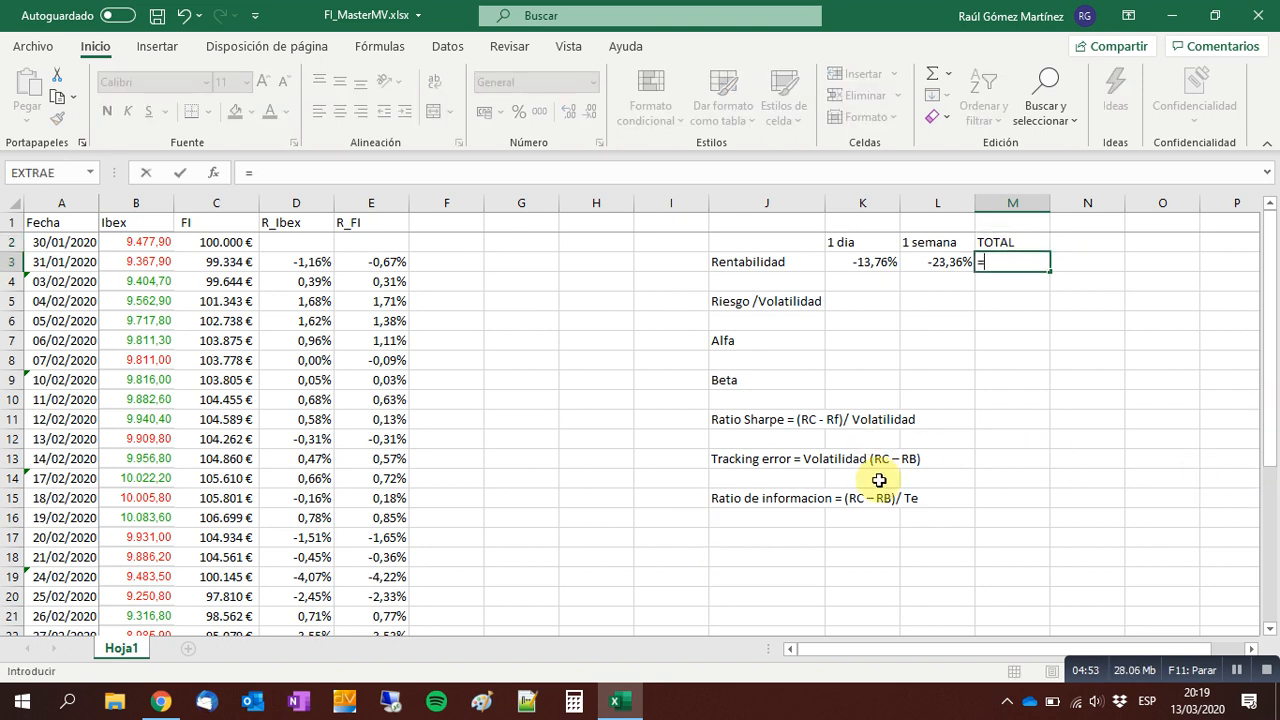
click(242, 402)
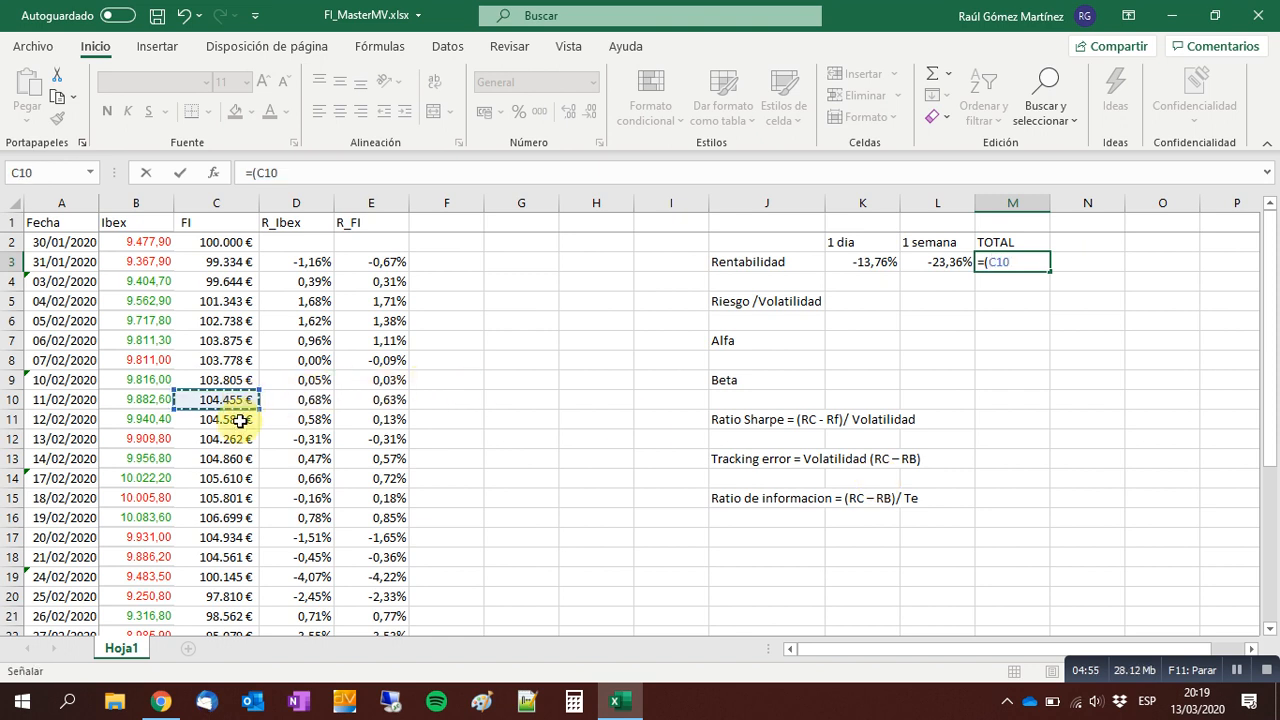
key(ctrl+Down)
text(-)
key(Left)
key(Left)
key(Left)
key(Left)
key(Left)
key(Left)
key(Left)
key(Left)
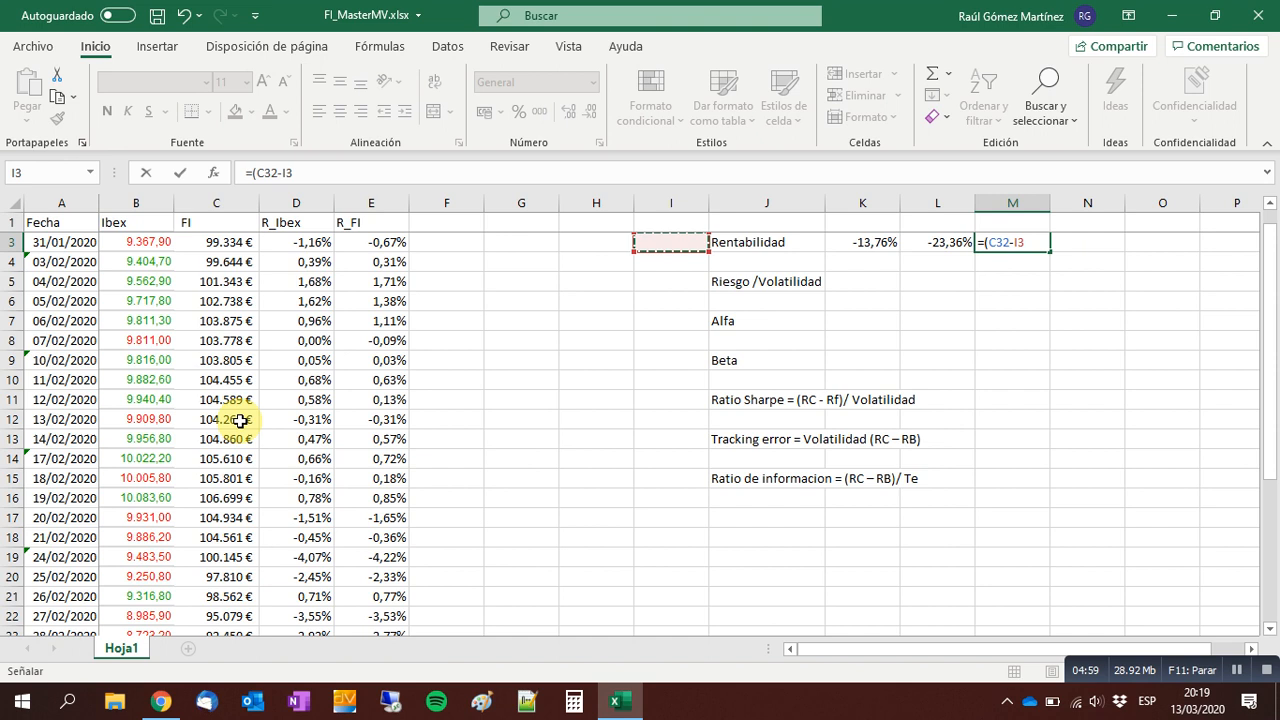
key(Up)
key(Up)
key(Left)
key(Left)
key(Down)
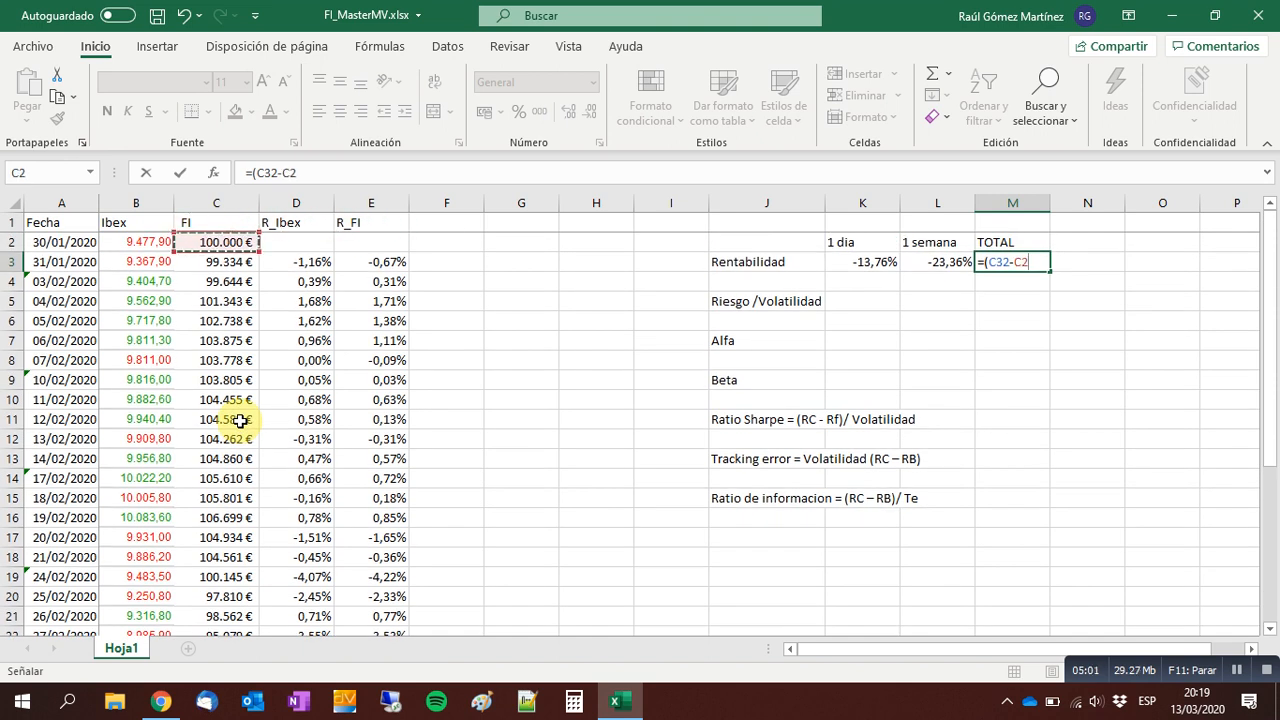
text()/)
key(Left)
key(Left)
key(Left)
key(Left)
key(Left)
key(Left)
key(Left)
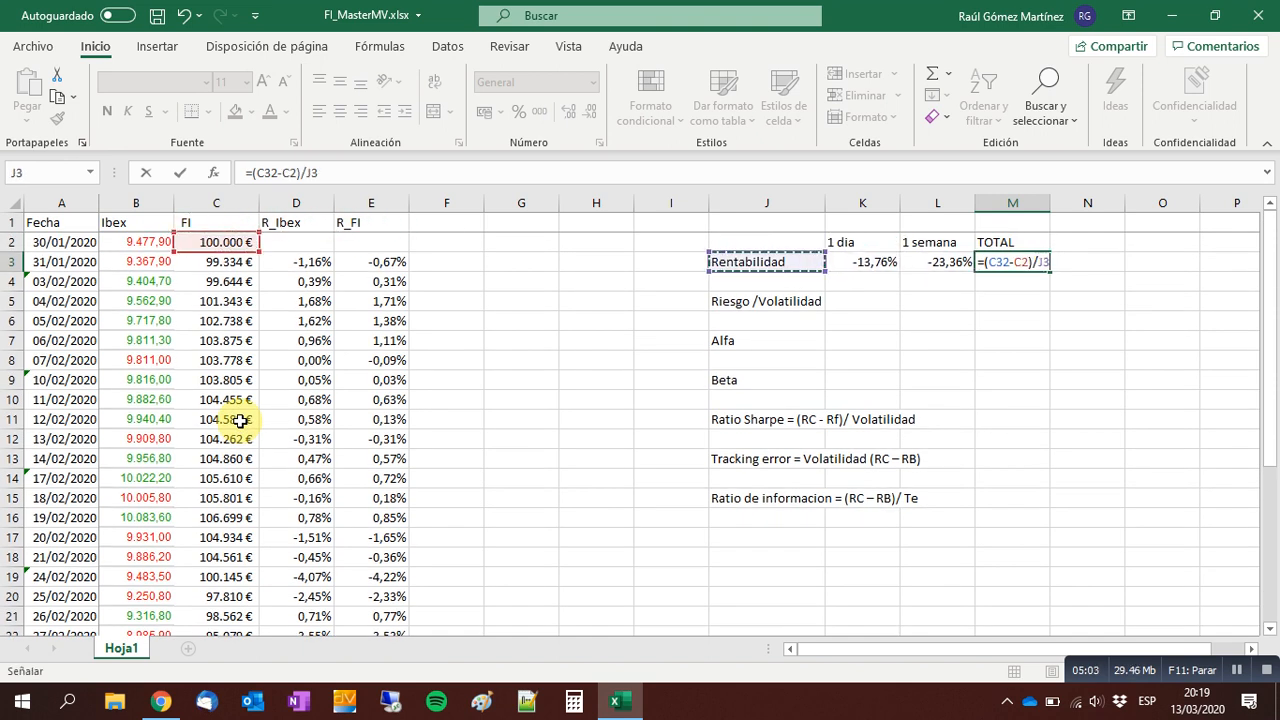
key(Left)
key(Left)
key(Left)
key(Up)
key(Return)
Format the total return in M3 as a percentage with two decimals.
key(Up)
click(518, 111)
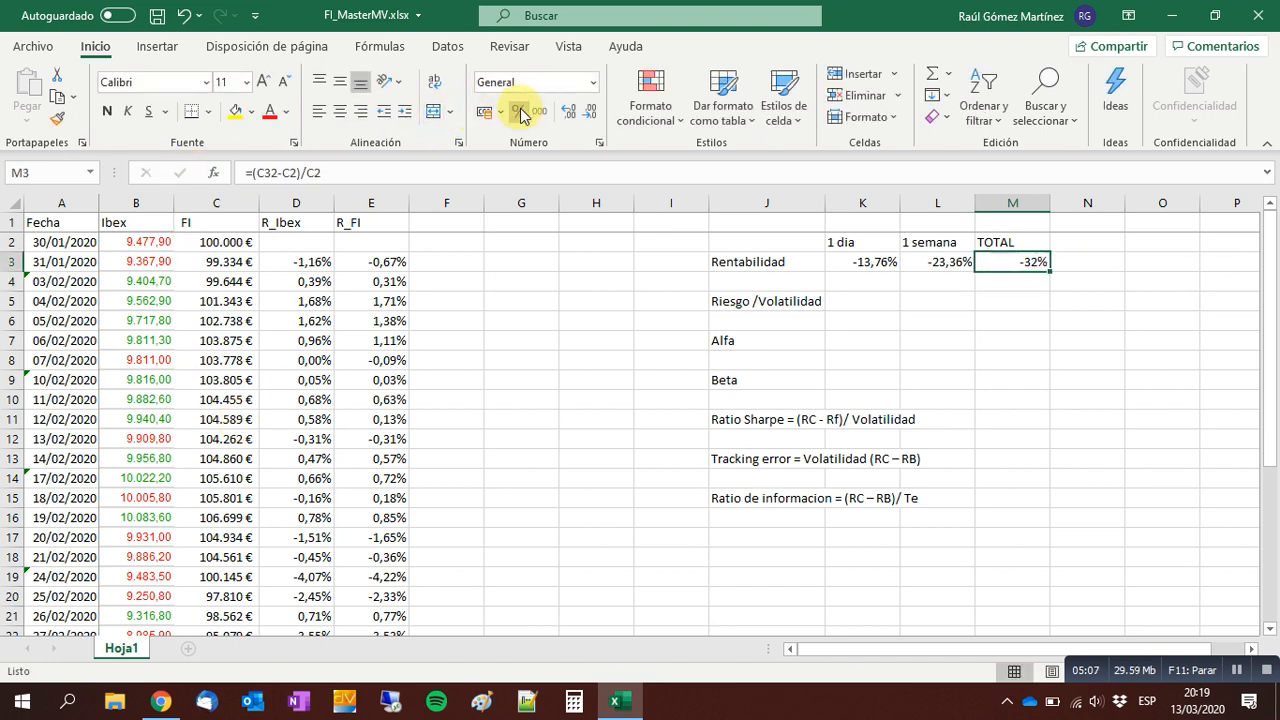
click(567, 112)
click(567, 112)
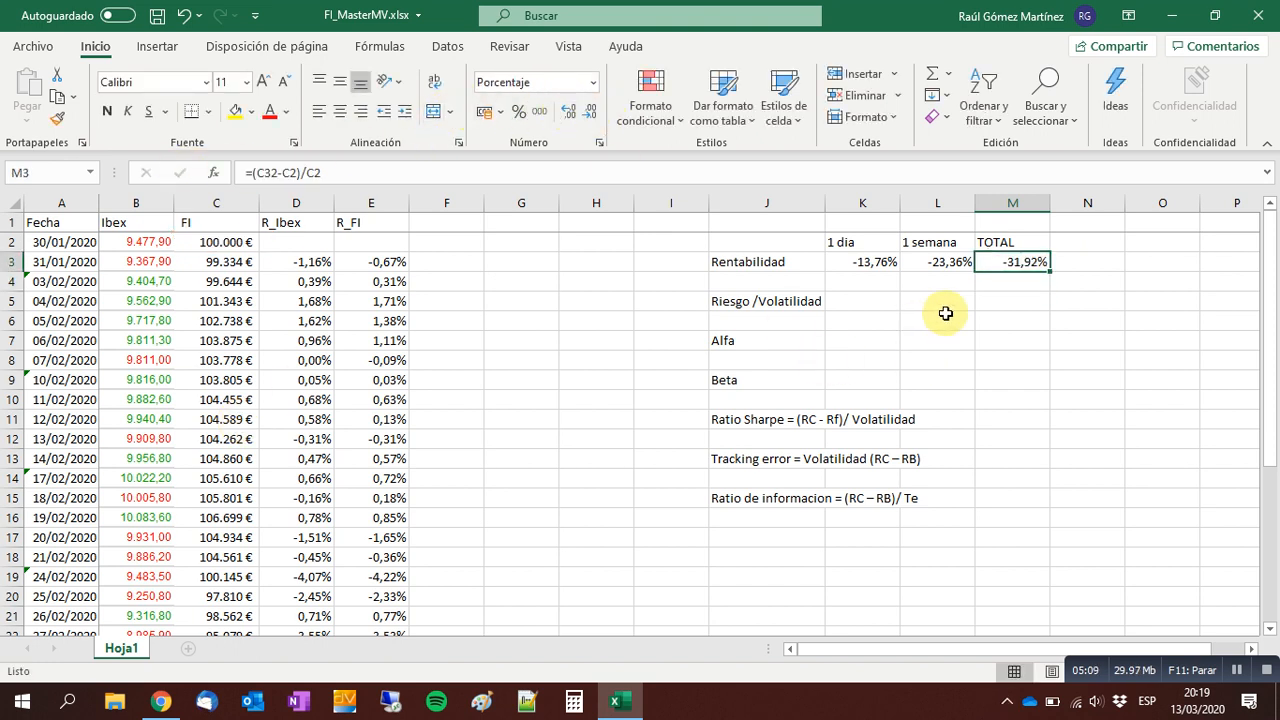
Calculate the FI portfolio's volatility in K5 with the formula =DESVEST.M(E3:E32).
click(871, 301)
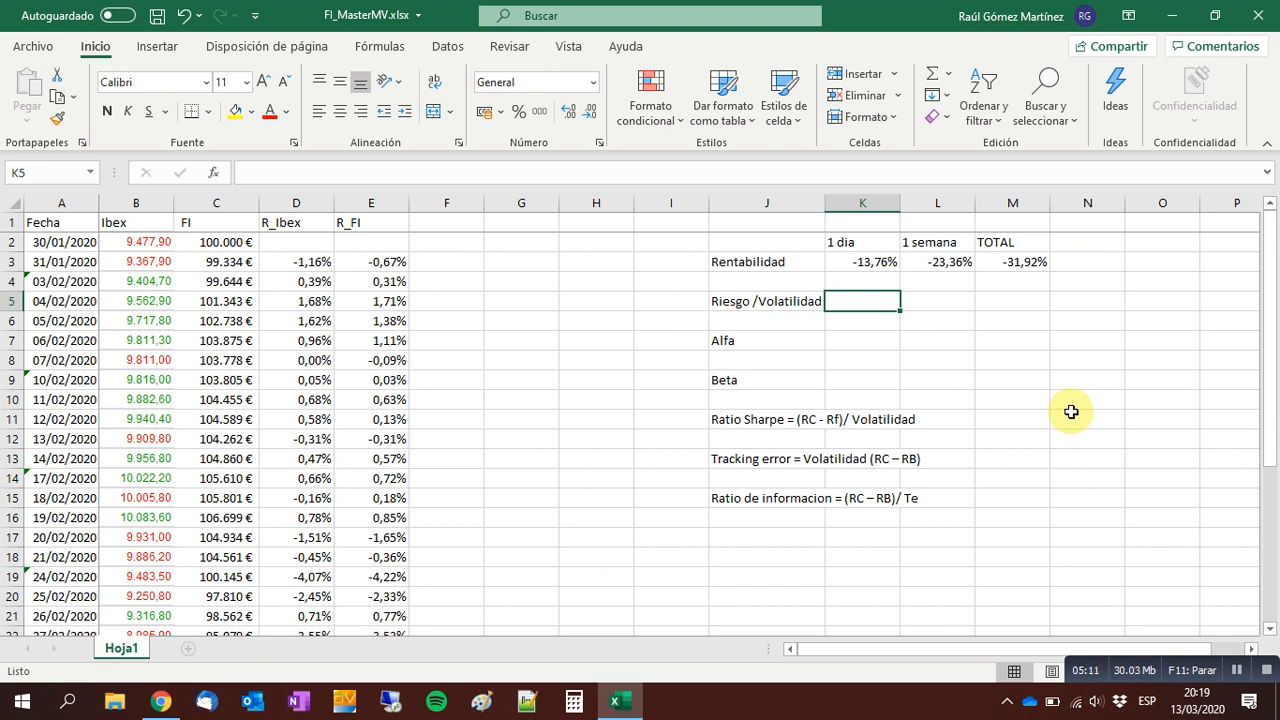
key(Left)
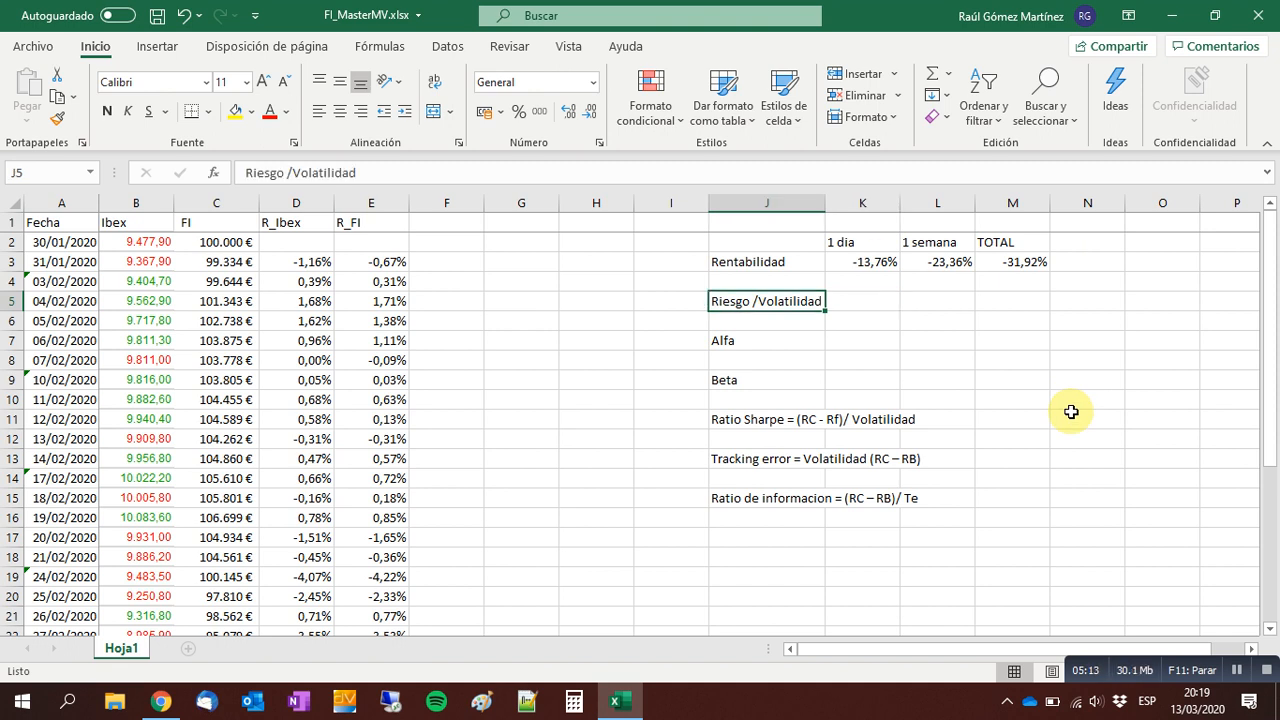
key(Right)
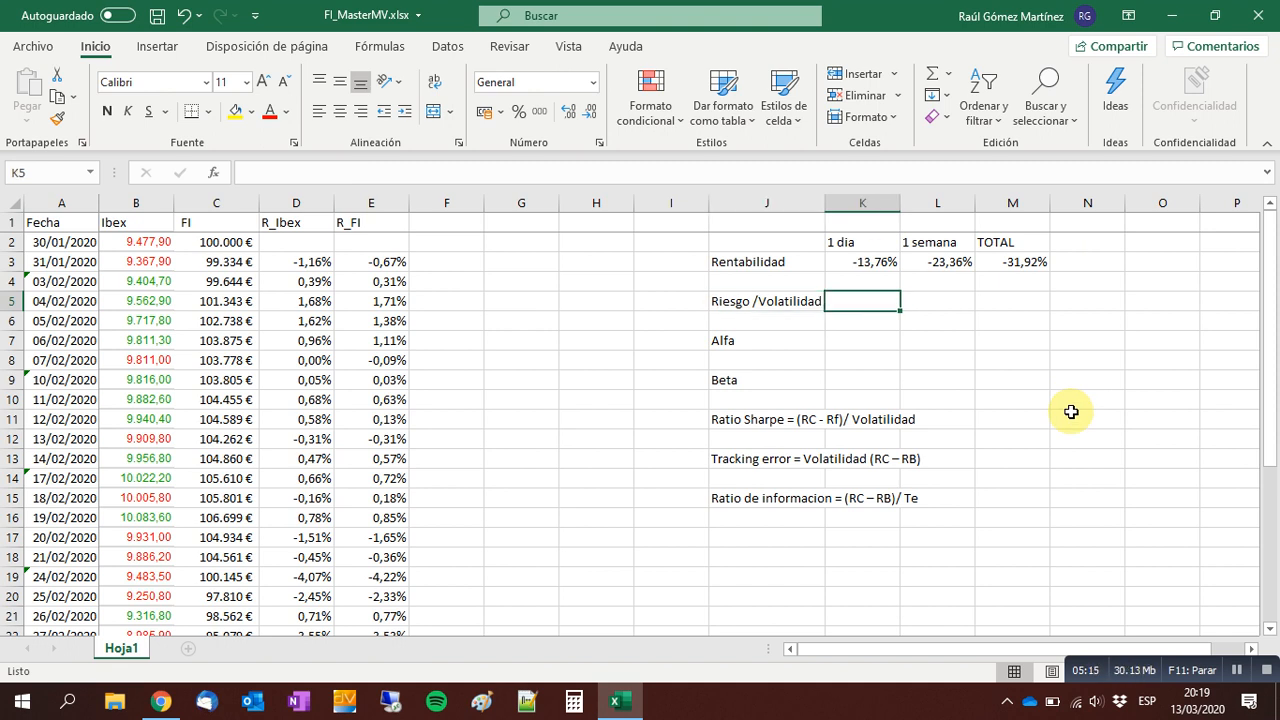
text(=desv)
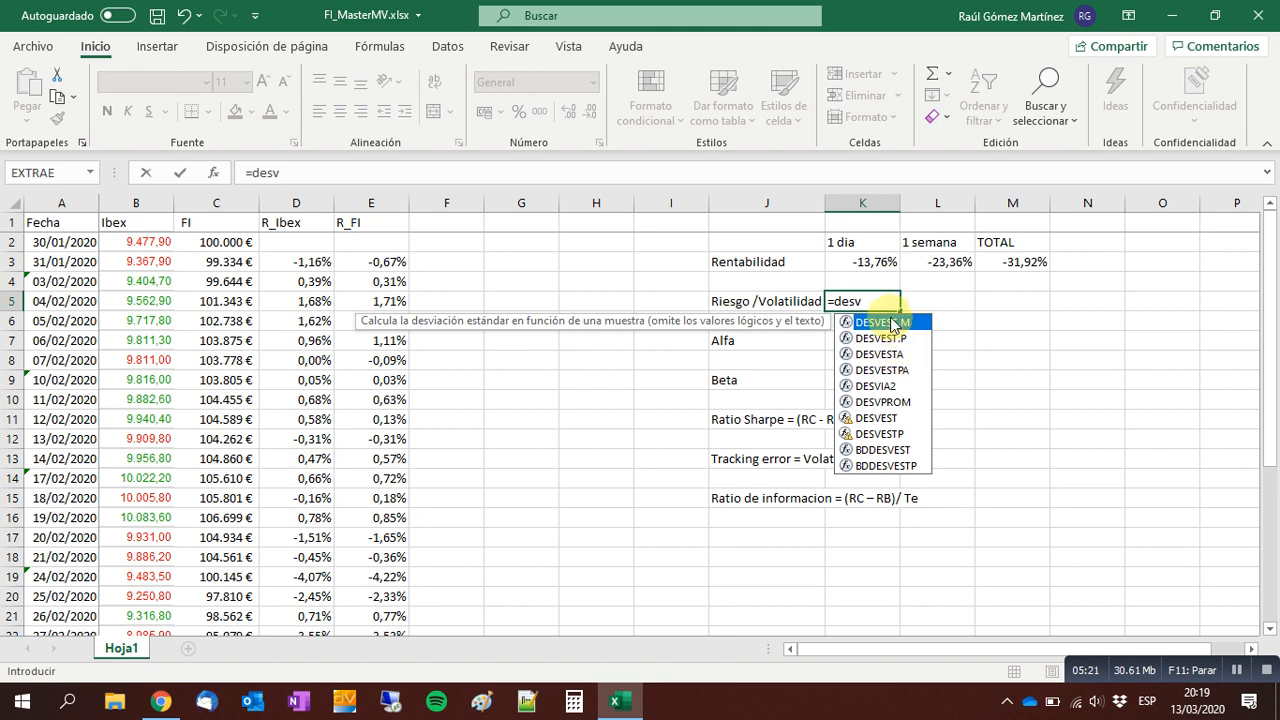
double_click(889, 323)
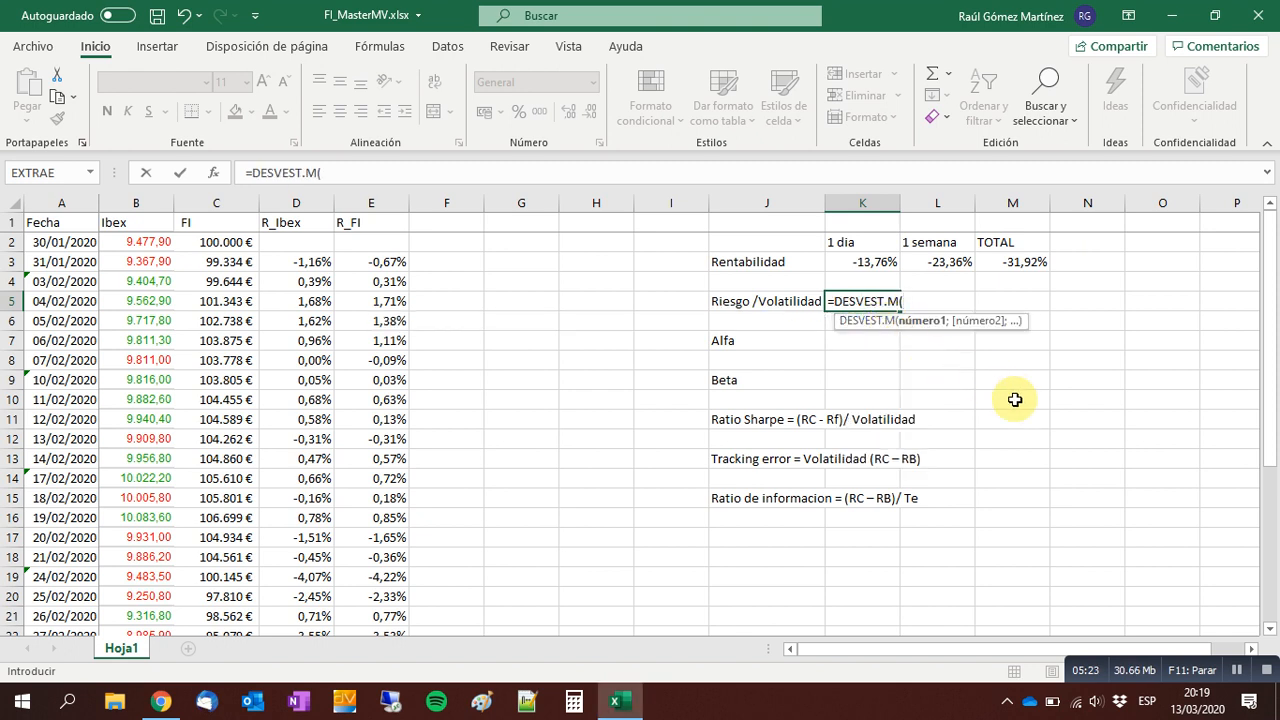
click(302, 264)
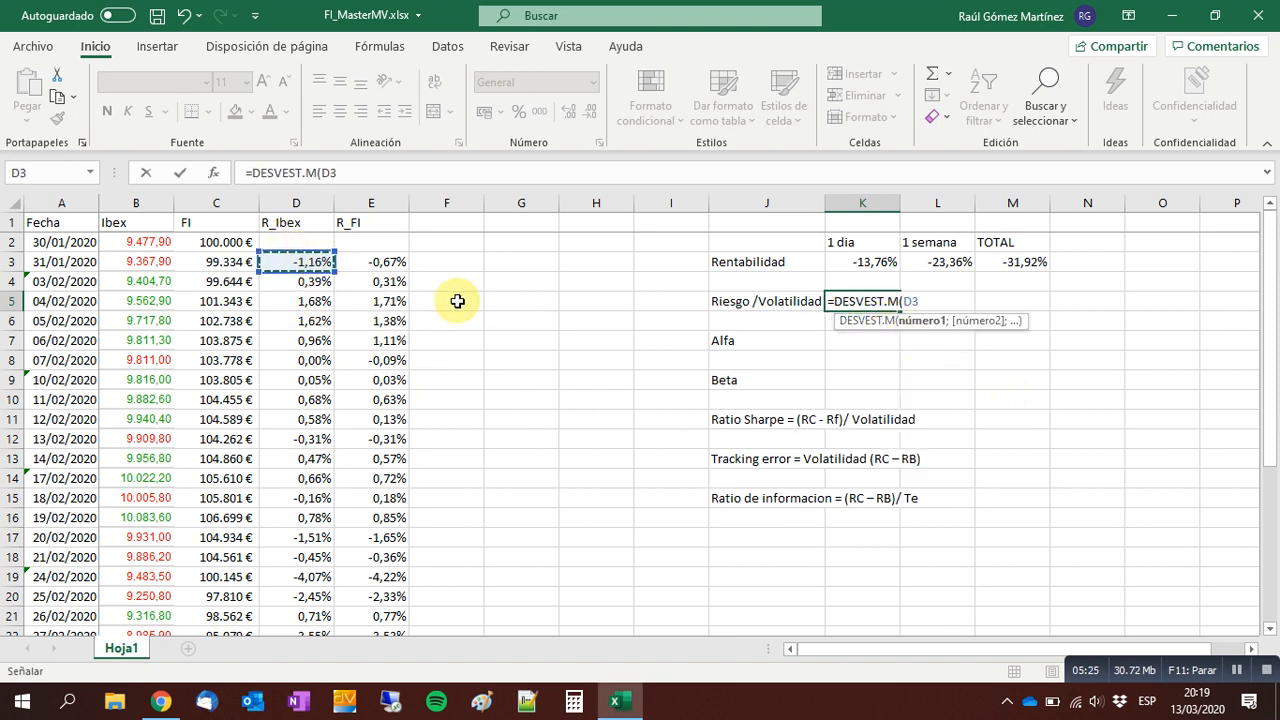
key(Right)
key(ctrl+shift+Down)
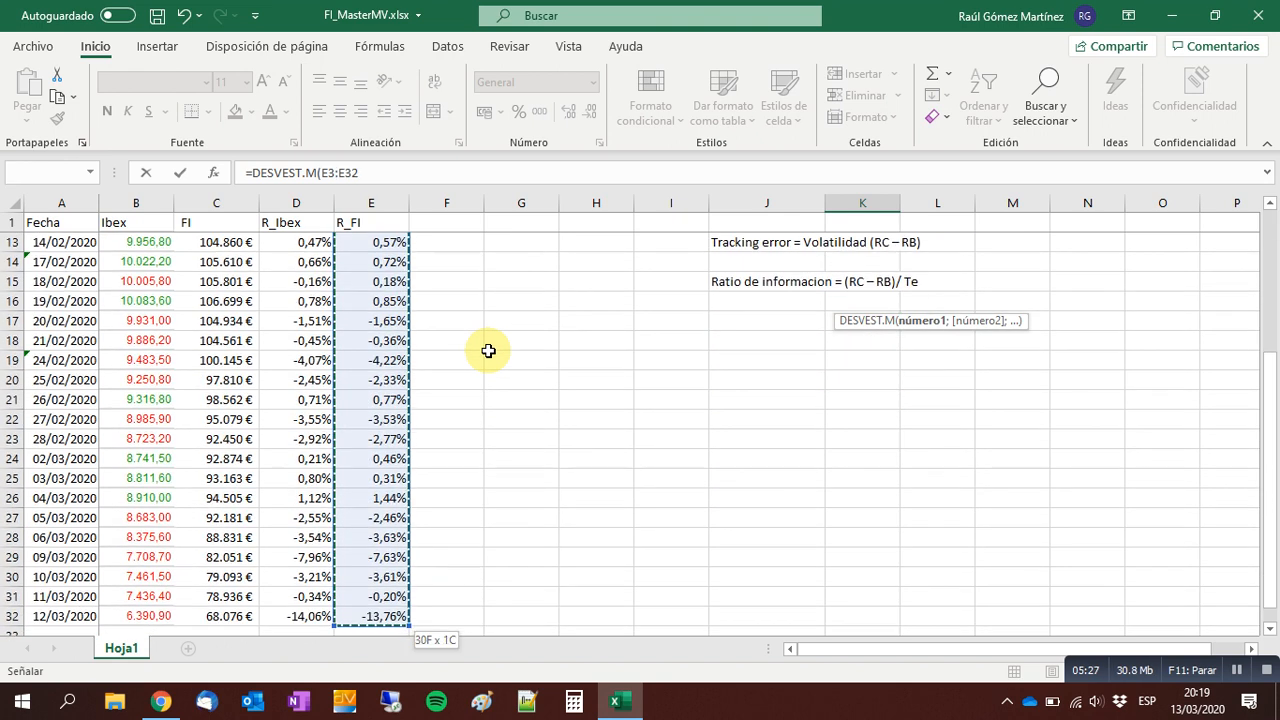
text())
key(Return)
Format the volatility in K5 as a percentage with two decimals.
key(Up)
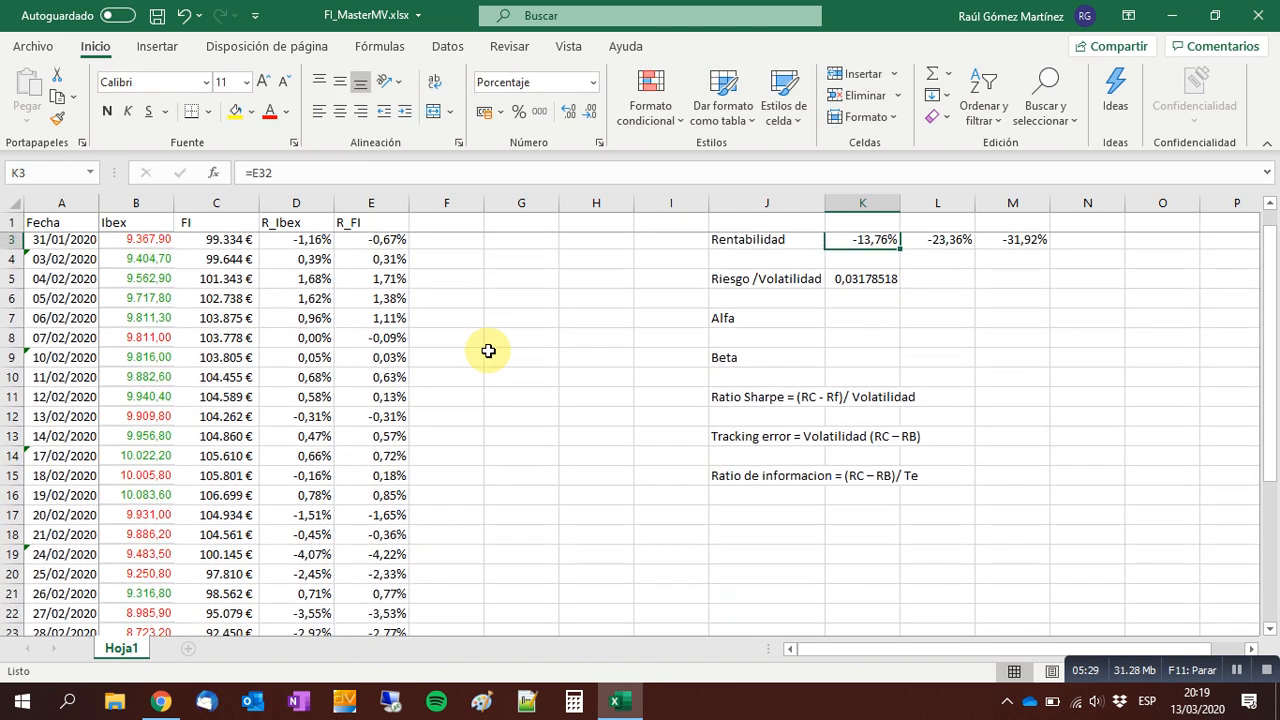
click(519, 112)
click(569, 112)
click(569, 112)
Review the one-week and total returns and check which R_FI range the volatility formula in K5 covers.
click(953, 260)
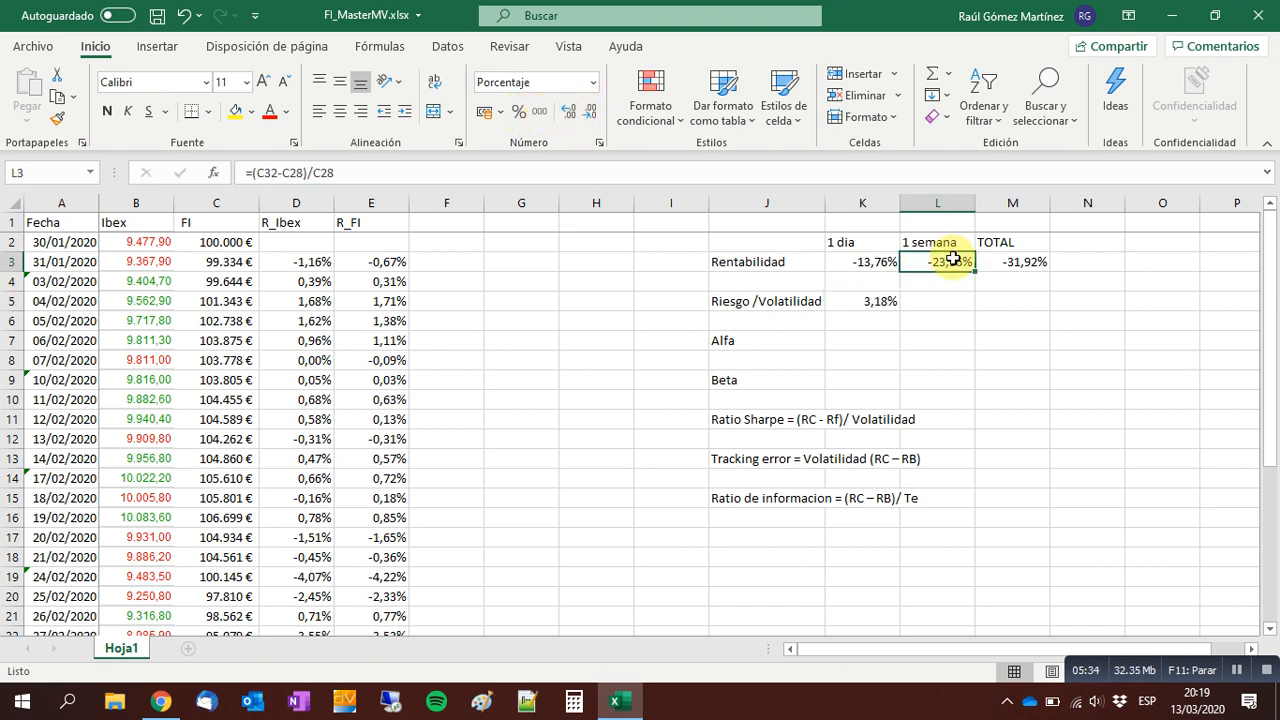
click(1027, 262)
key(Left)
key(Left)
key(Left)
key(Down)
key(Down)
key(Right)
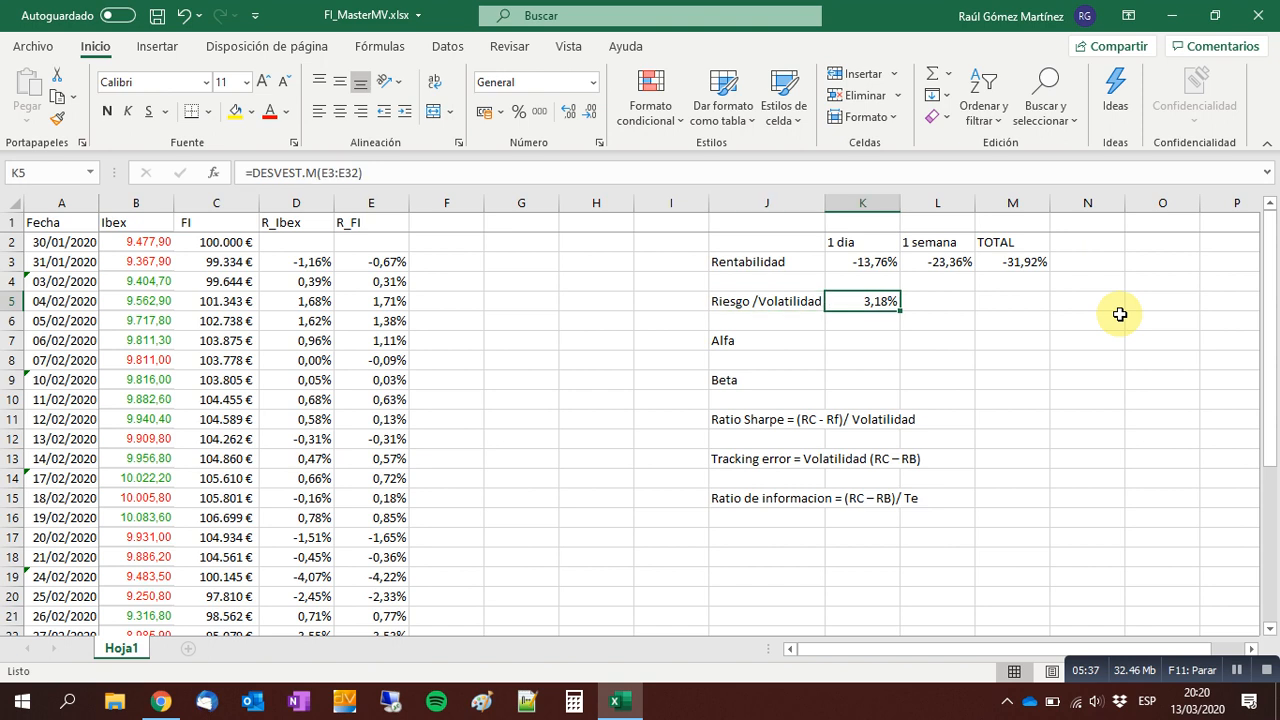
key(F2)
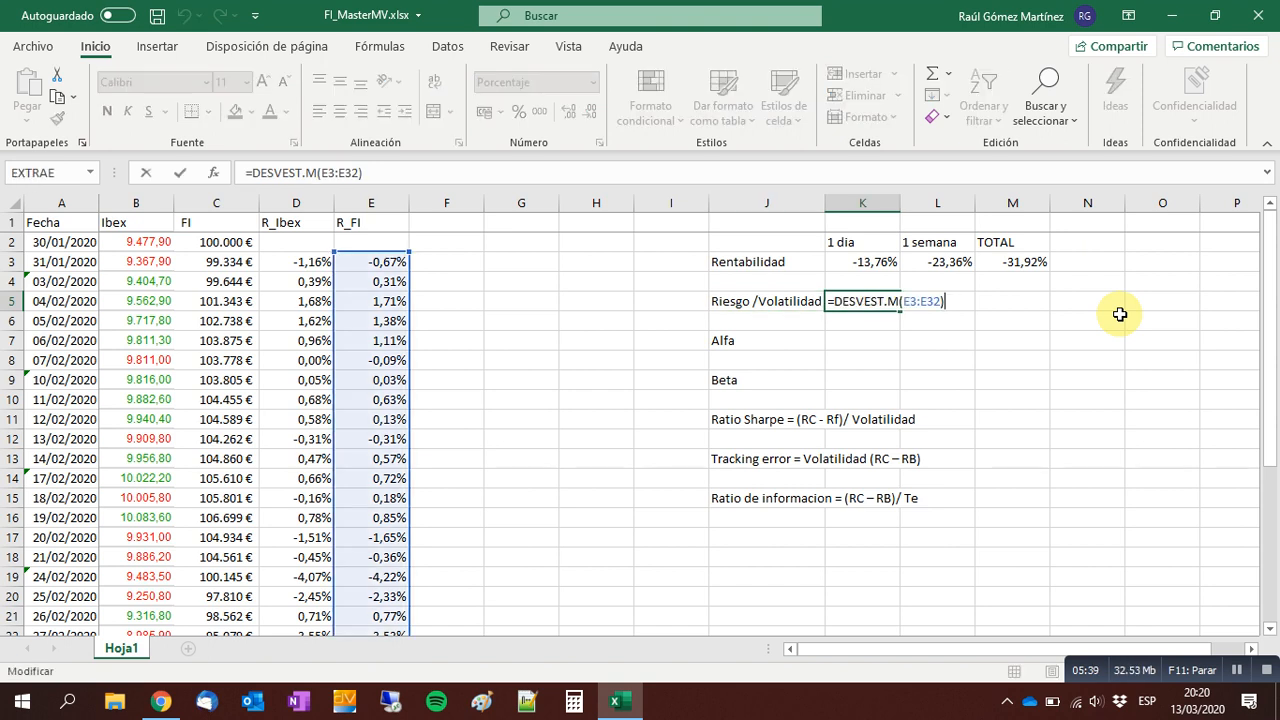
scroll(443, 394, down, 3)
scroll(443, 394, down, 3)
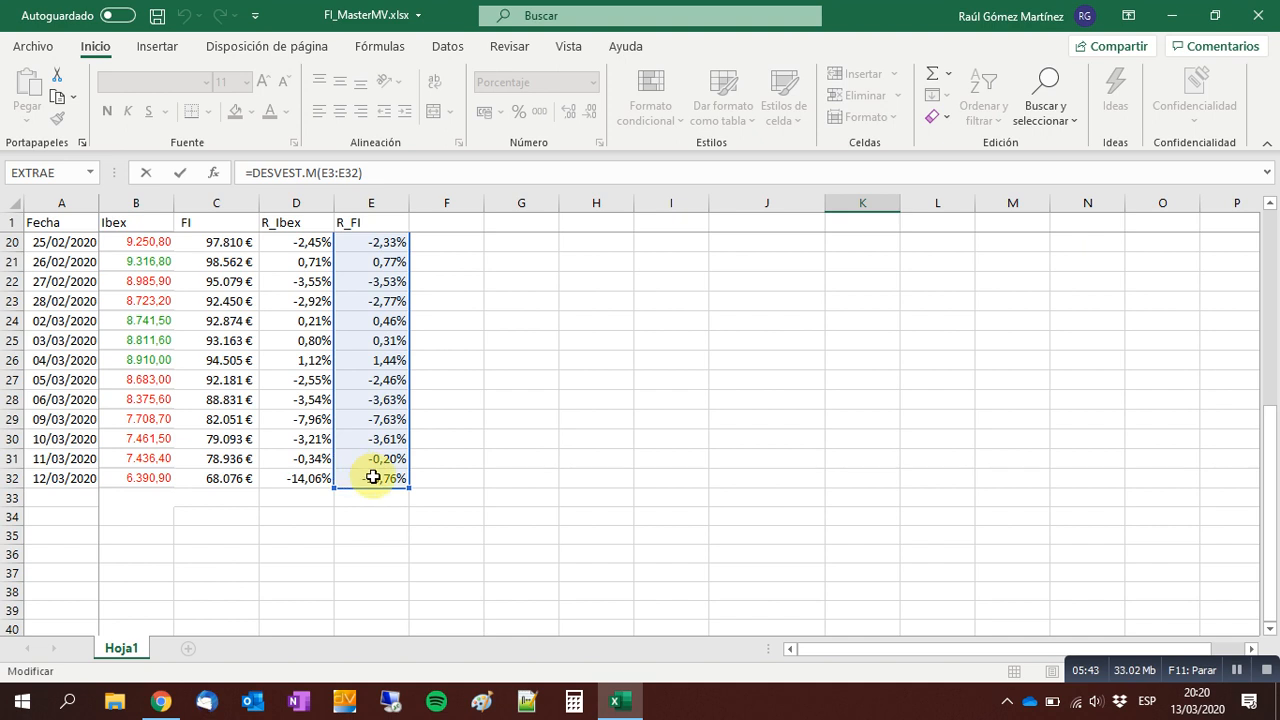
scroll(454, 466, up, 6)
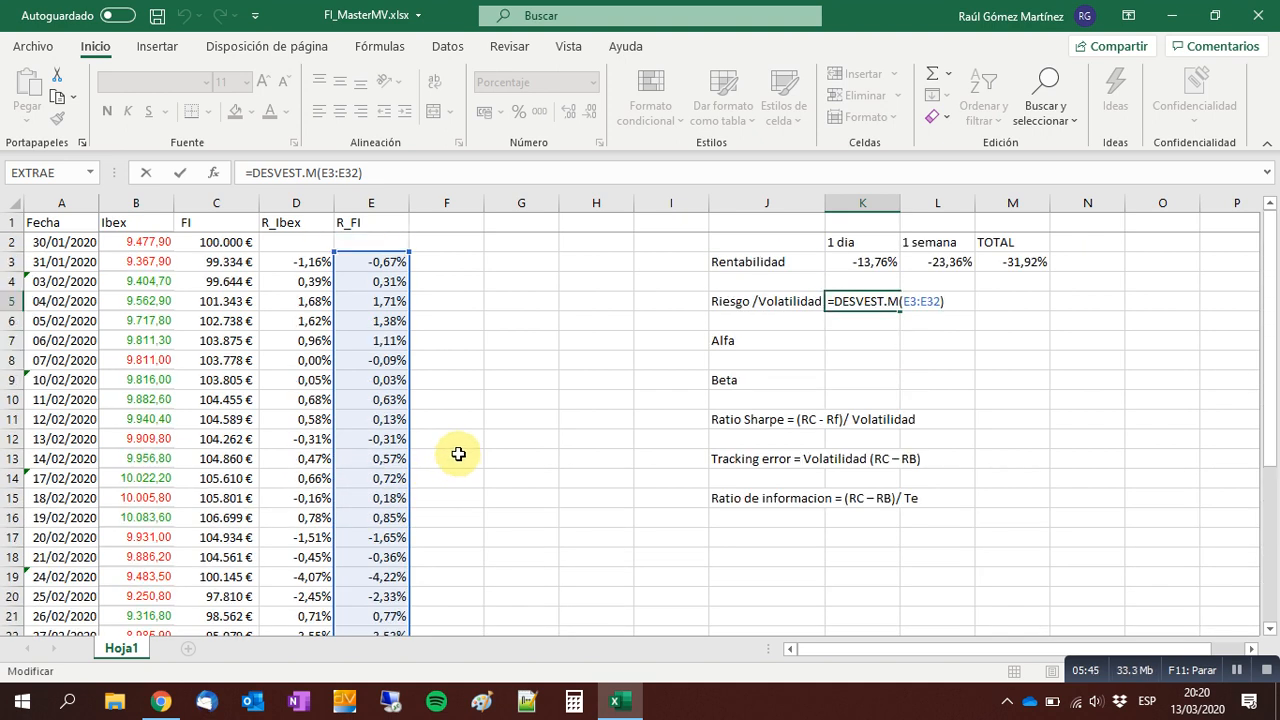
key(Return)
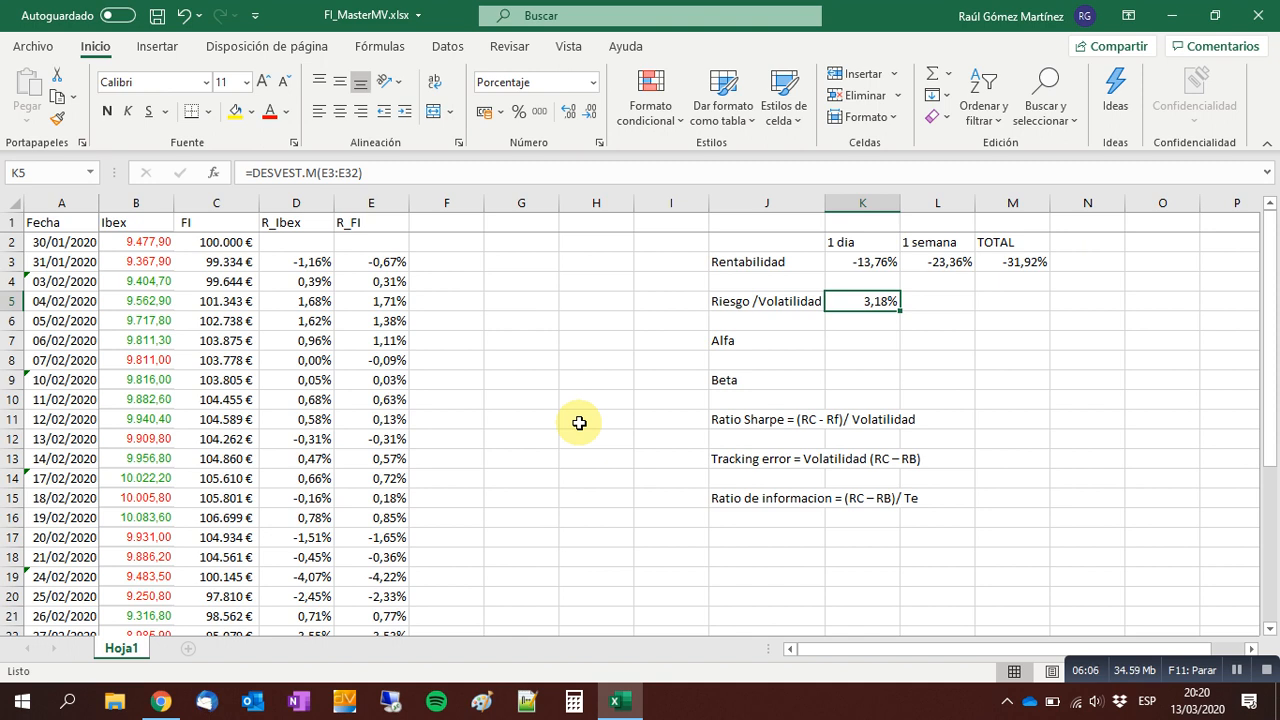
key(Down)
key(Down)
key(Up)
key(Up)
key(Down)
key(Down)
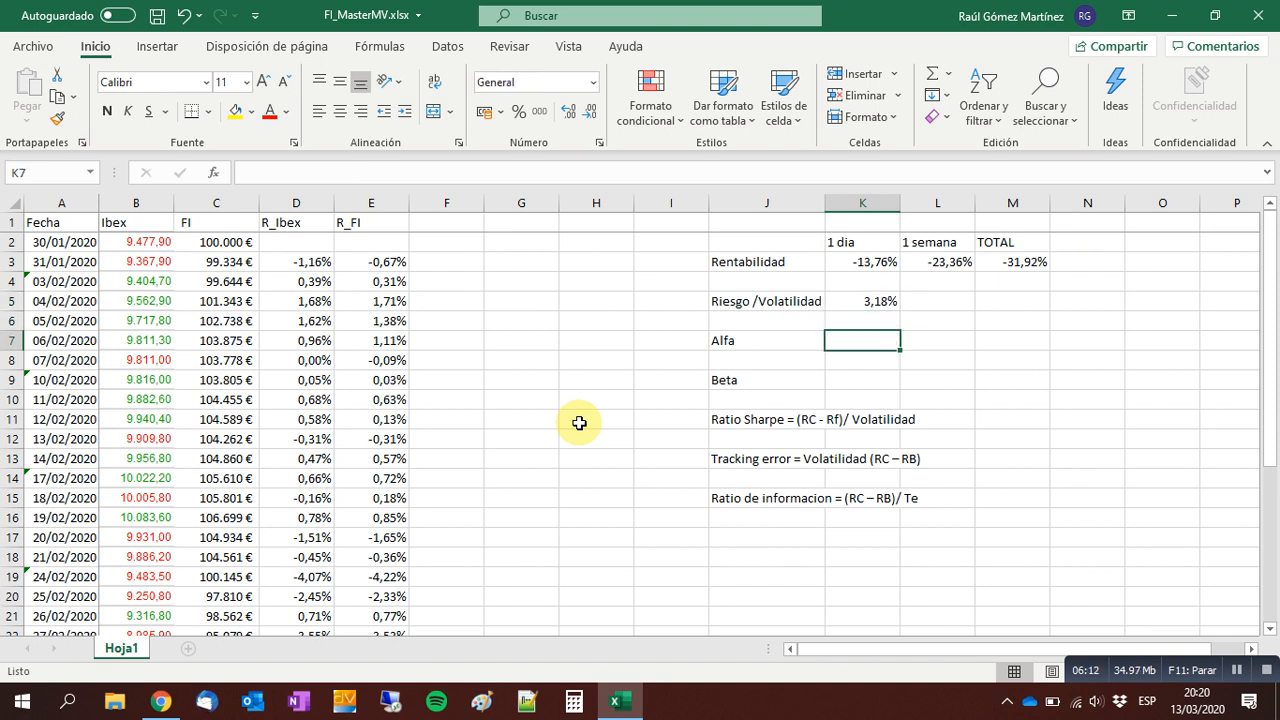
Move the results block J2:M15 two columns over so that it occupies L2:O15.
drag(756, 241, 1003, 506)
drag(1051, 445, 1140, 434)
click(645, 299)
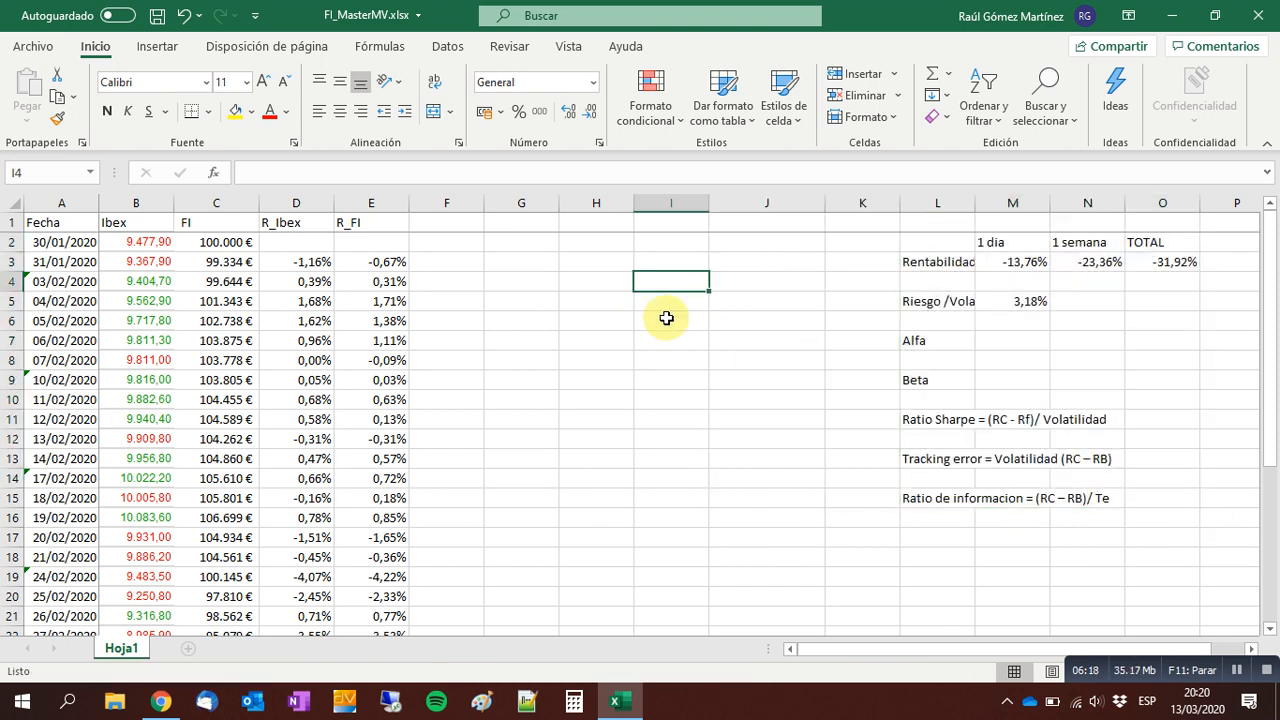
click(1025, 340)
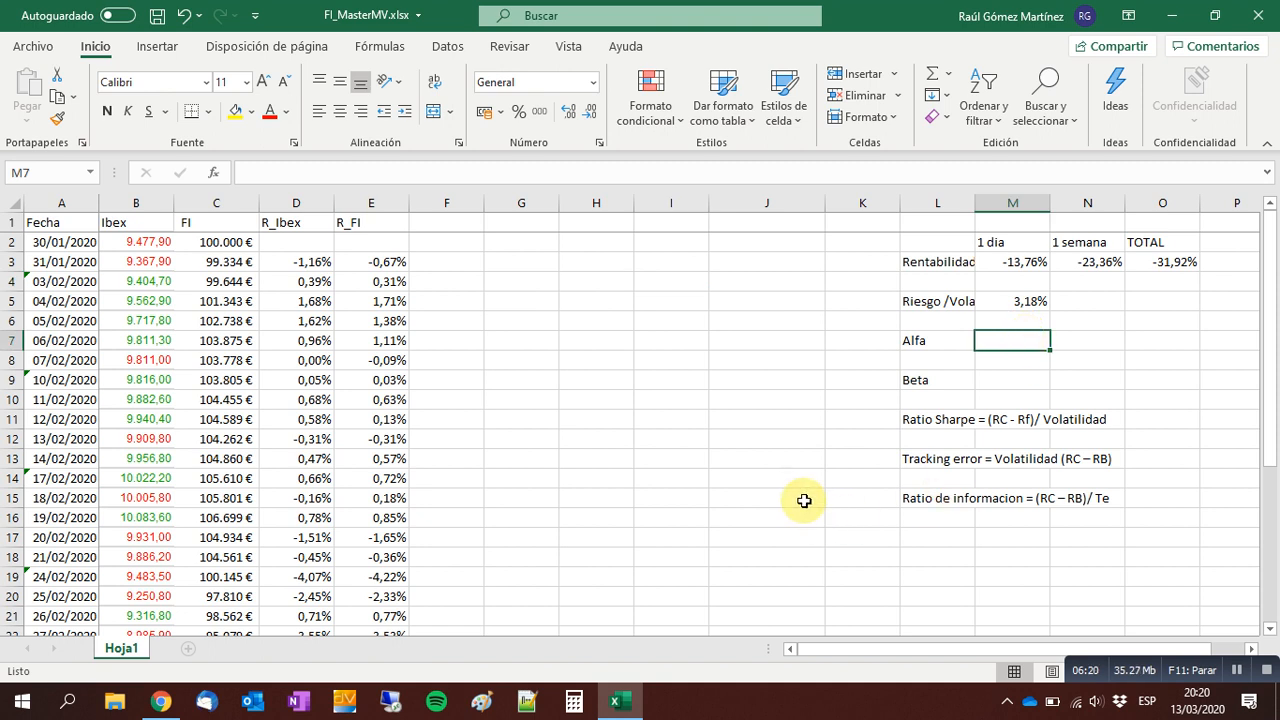
Insert a markers-only scatter chart of the R_Ibex and R_FI columns and place it between the data and the results block.
drag(289, 203, 348, 203)
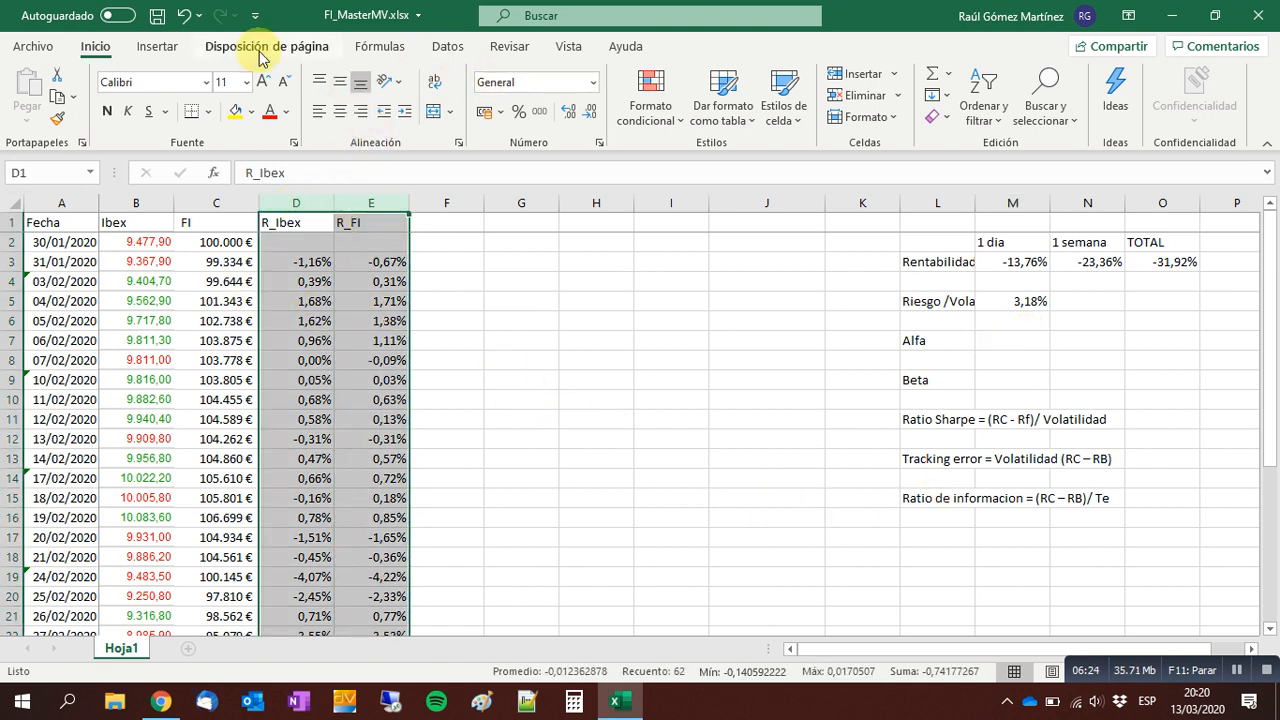
click(157, 47)
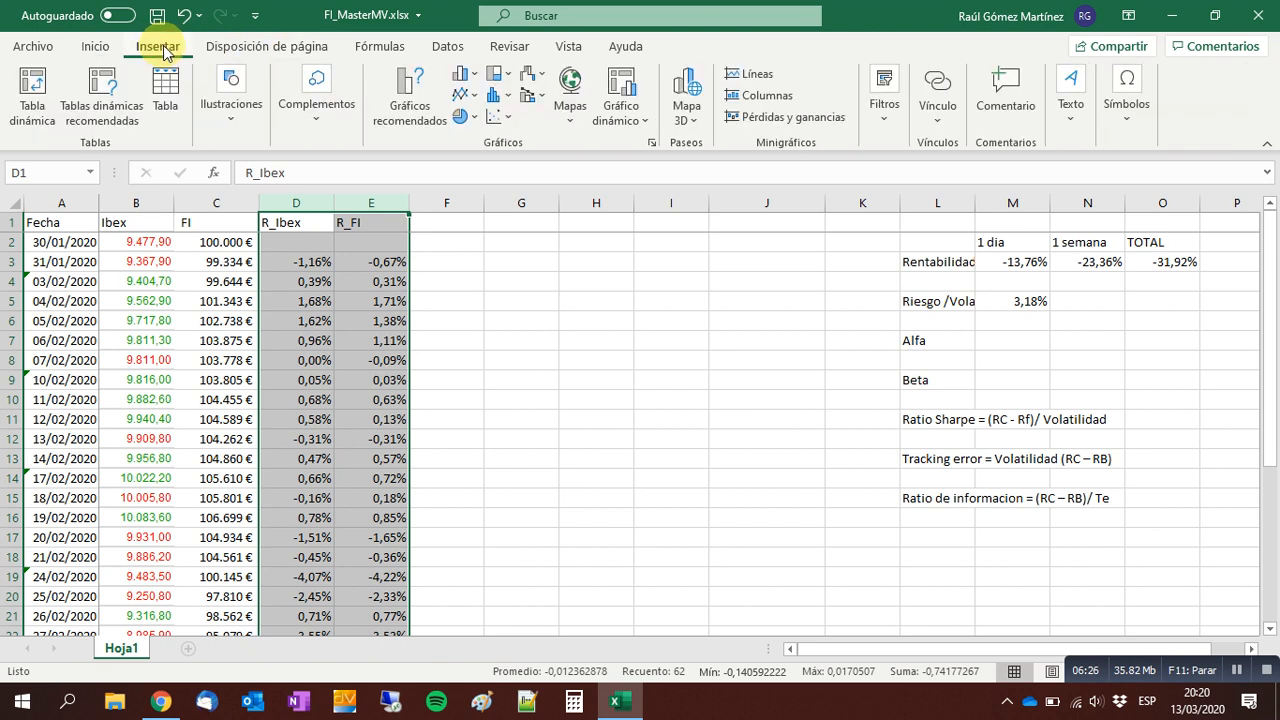
click(494, 120)
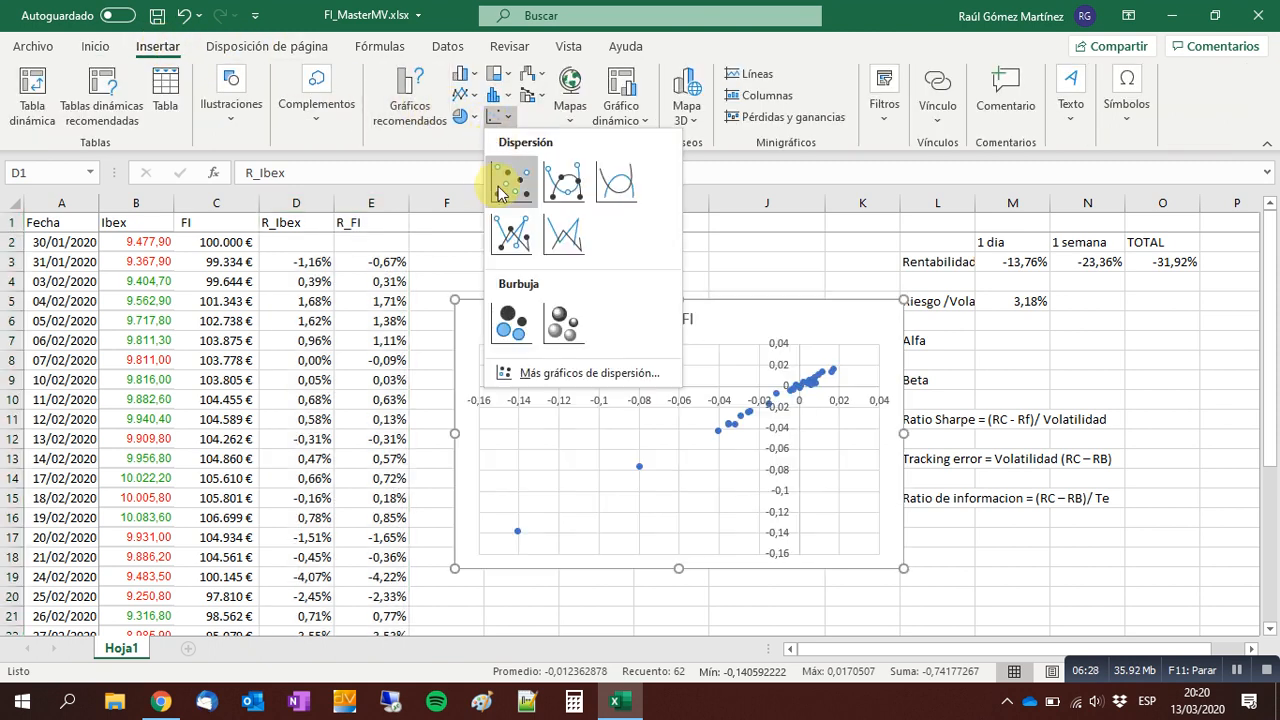
click(497, 185)
drag(794, 297, 771, 241)
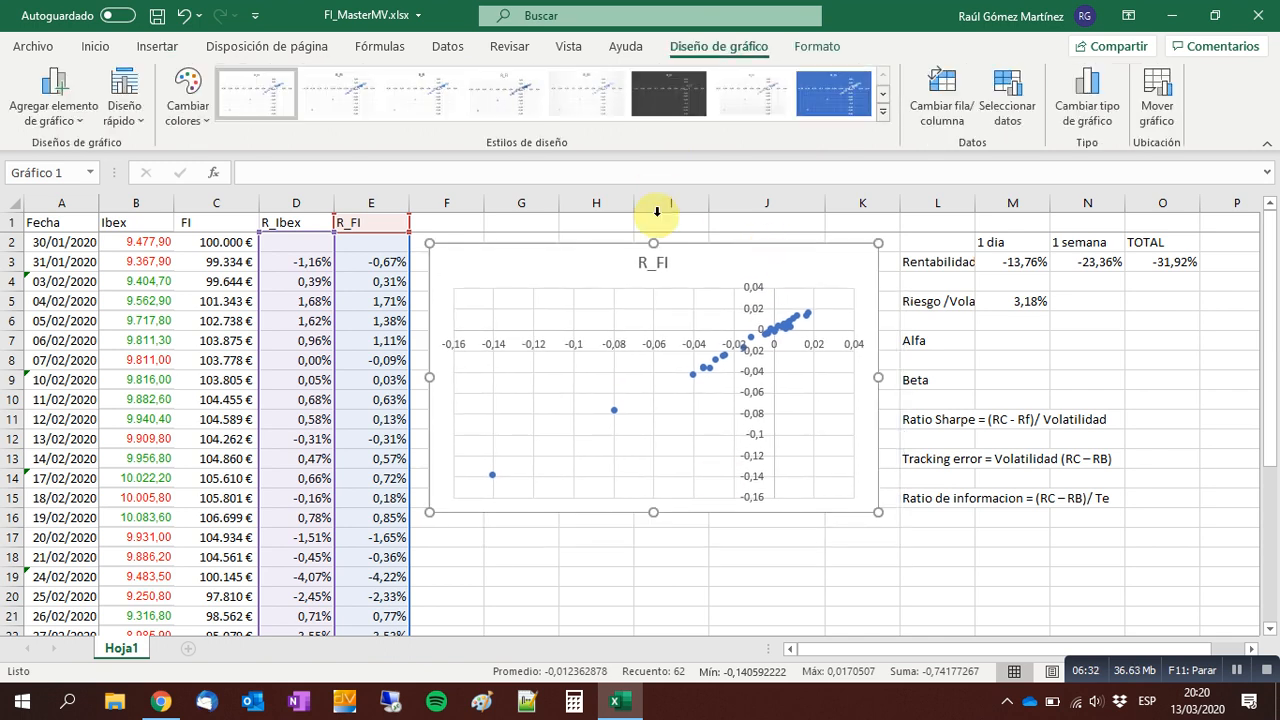
Delete the scatter chart's title and stretch the chart down to about row 21.
click(651, 268)
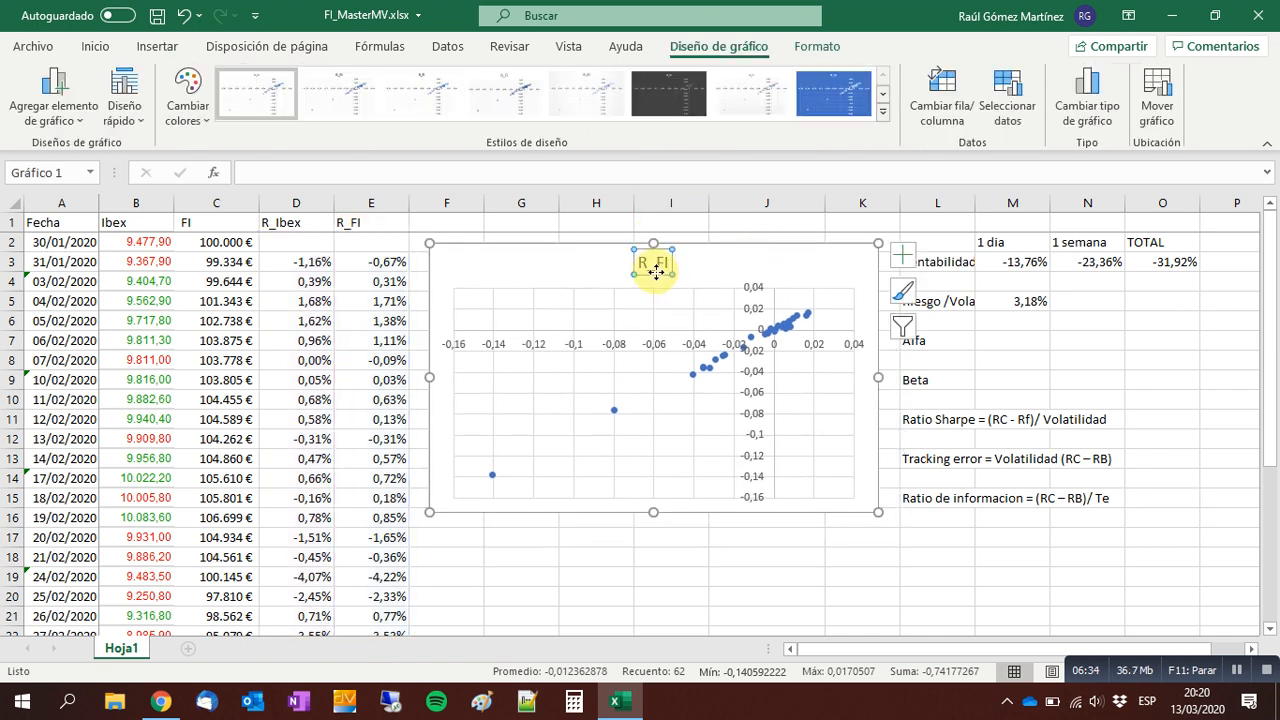
key(Delete)
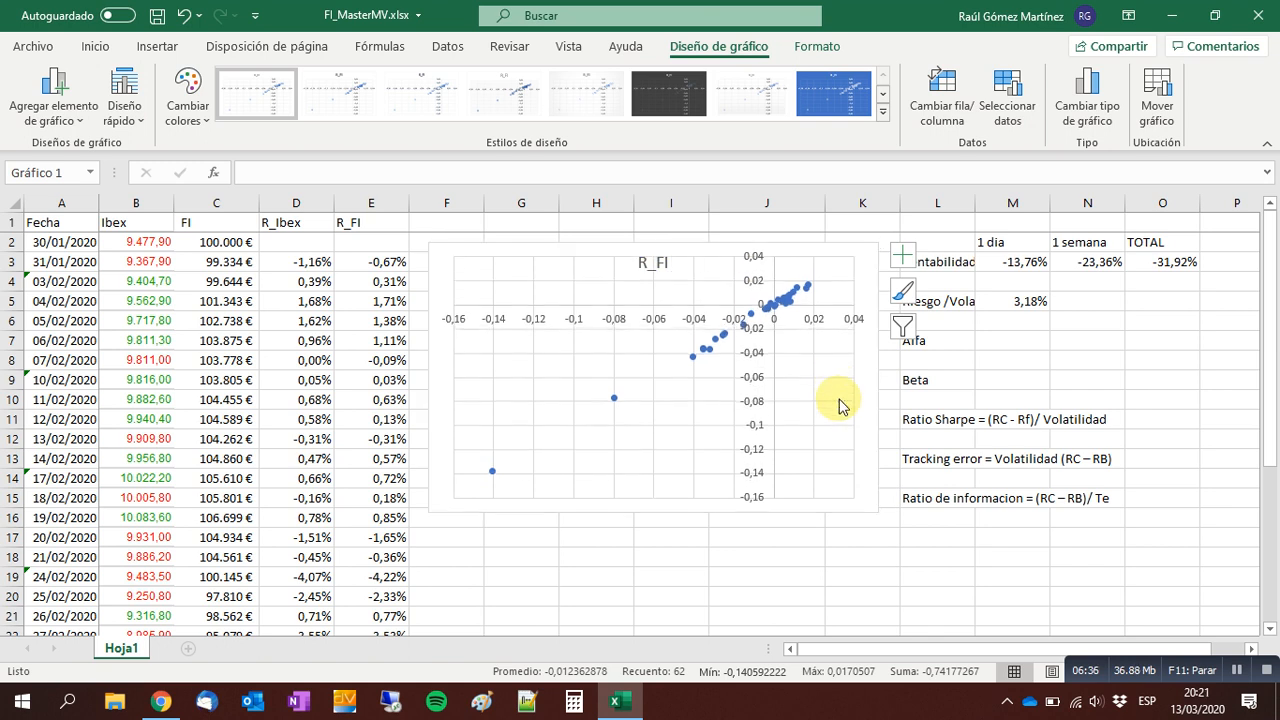
drag(653, 511, 663, 604)
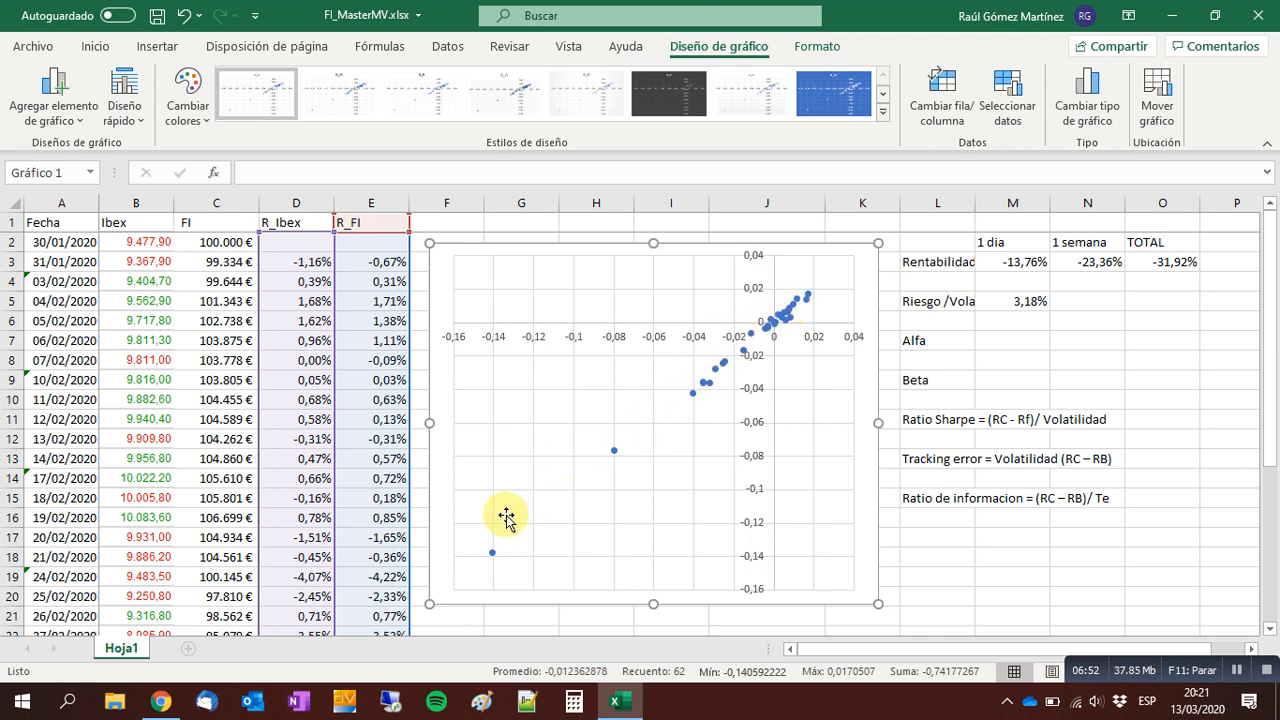
Add a linear trendline to the R_FI series, displaying its equation and R-squared value on the chart.
click(787, 311)
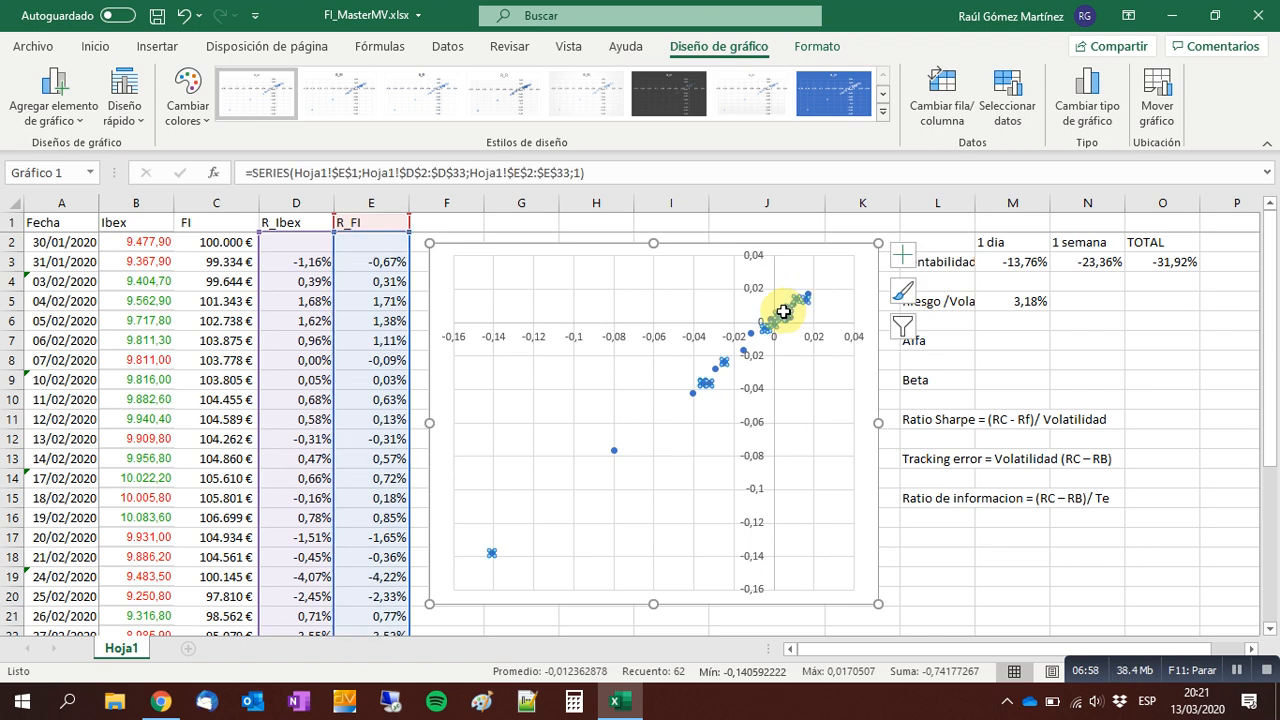
right_click(786, 312)
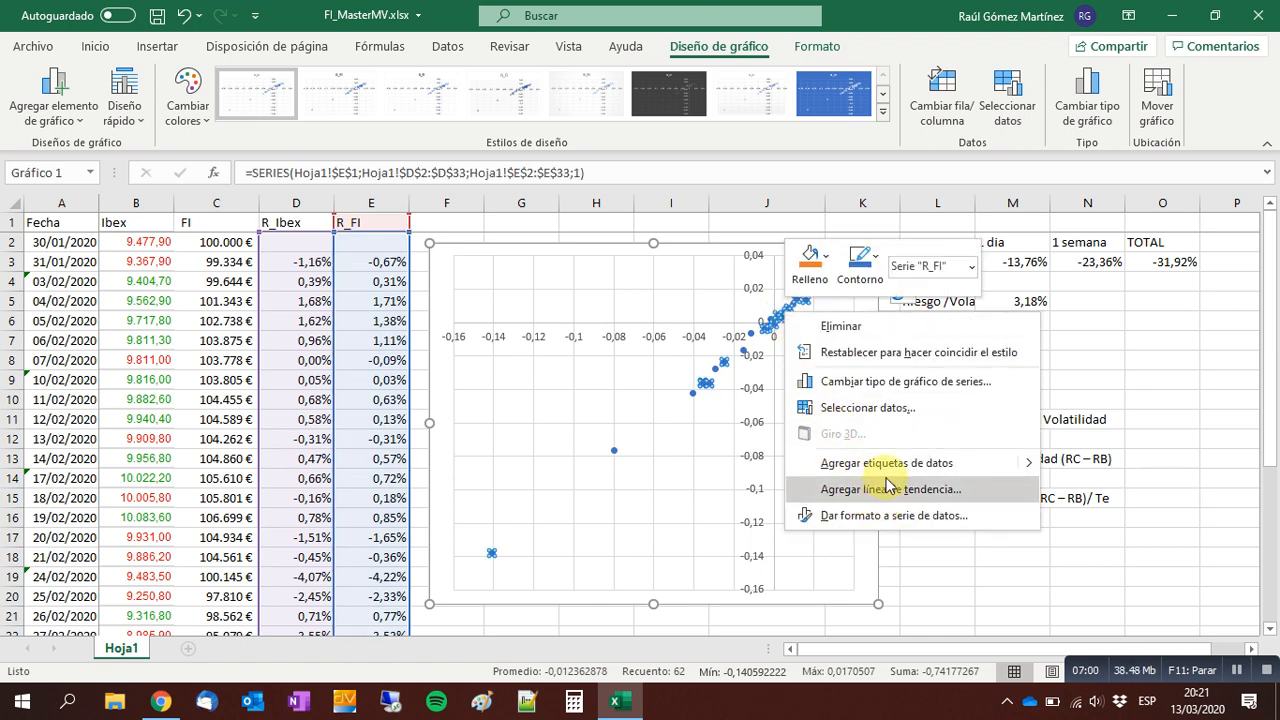
key(Escape)
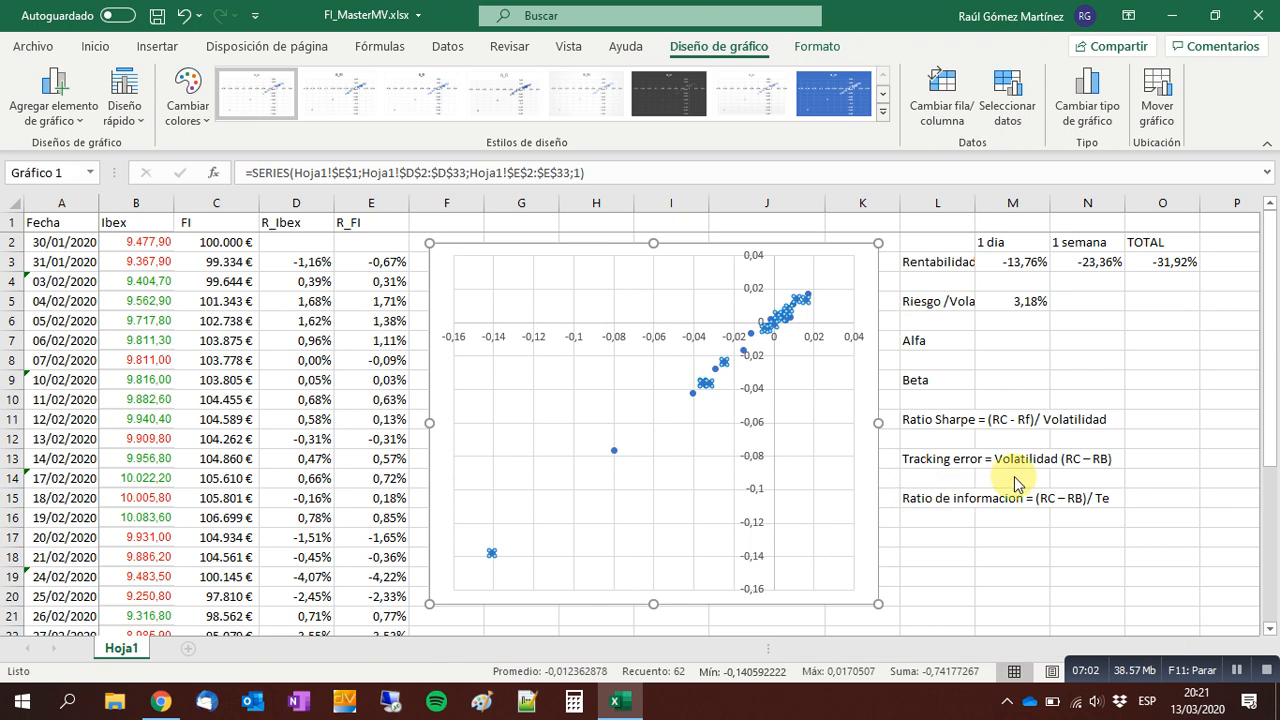
scroll(1057, 503, down, 3)
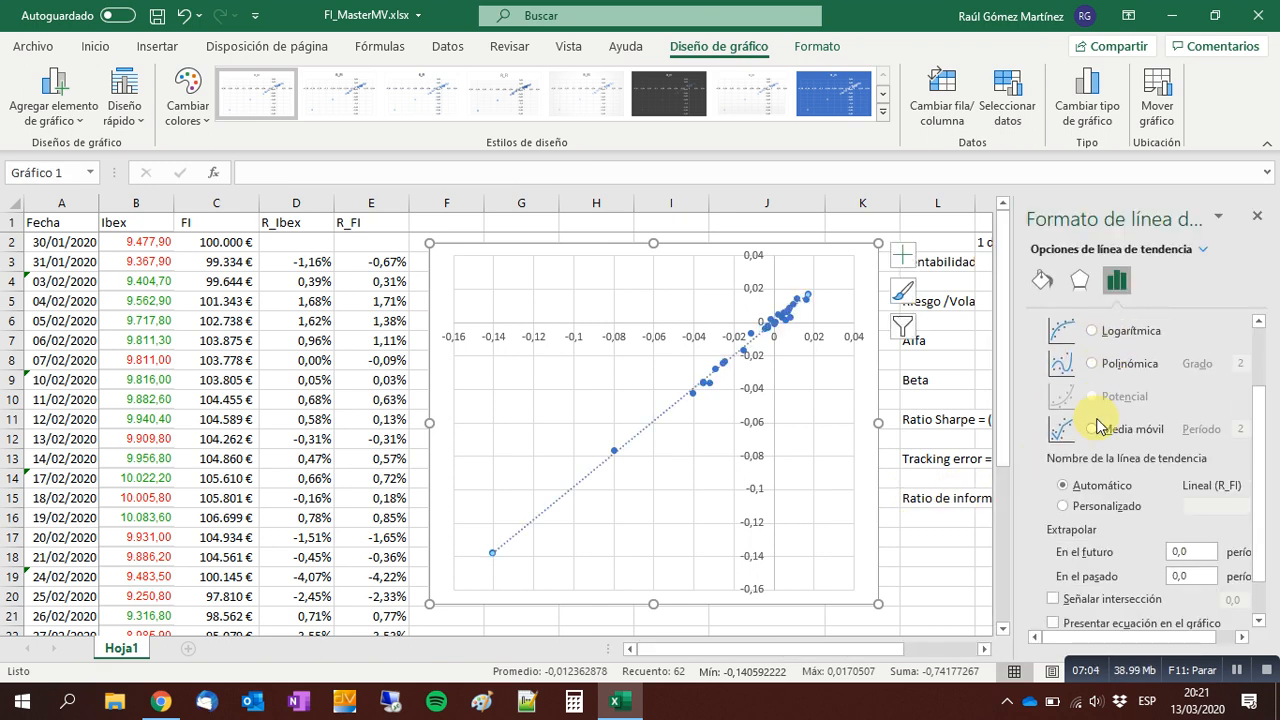
click(1054, 574)
click(1054, 597)
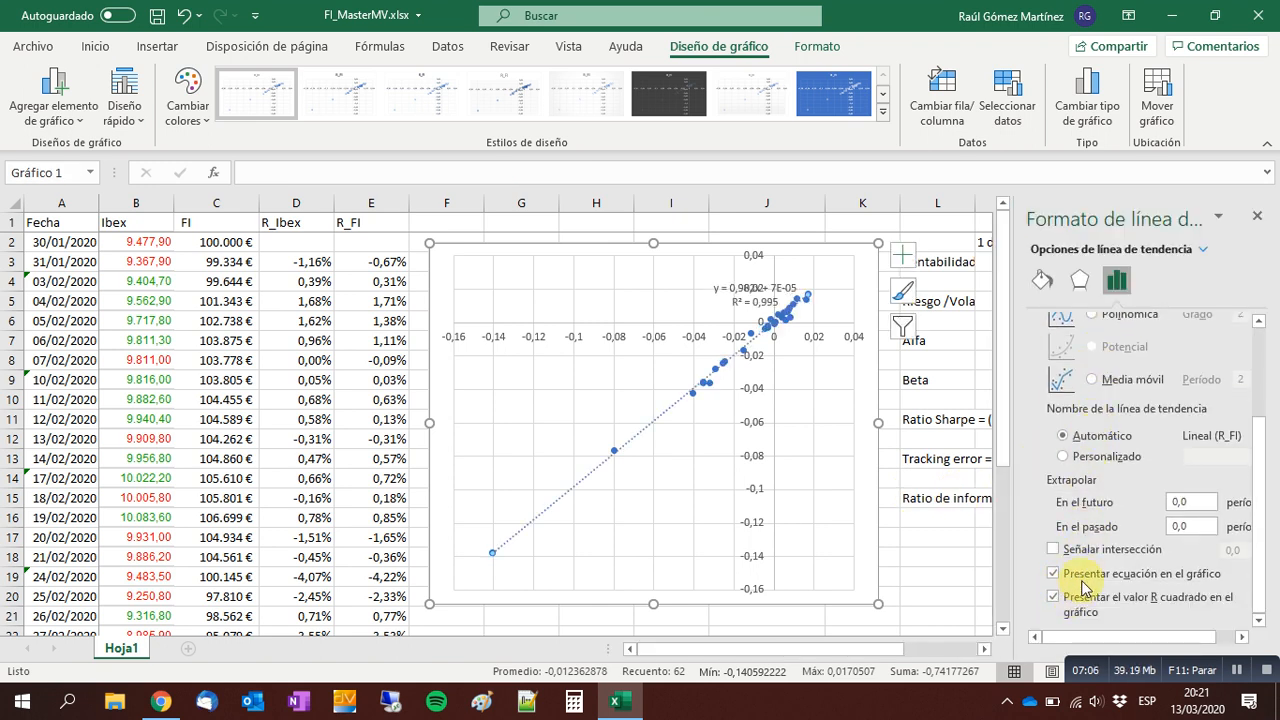
click(1257, 216)
Move the trendline equation label to a clear area of the chart and enlarge its font to 12.
click(730, 283)
drag(730, 283, 643, 268)
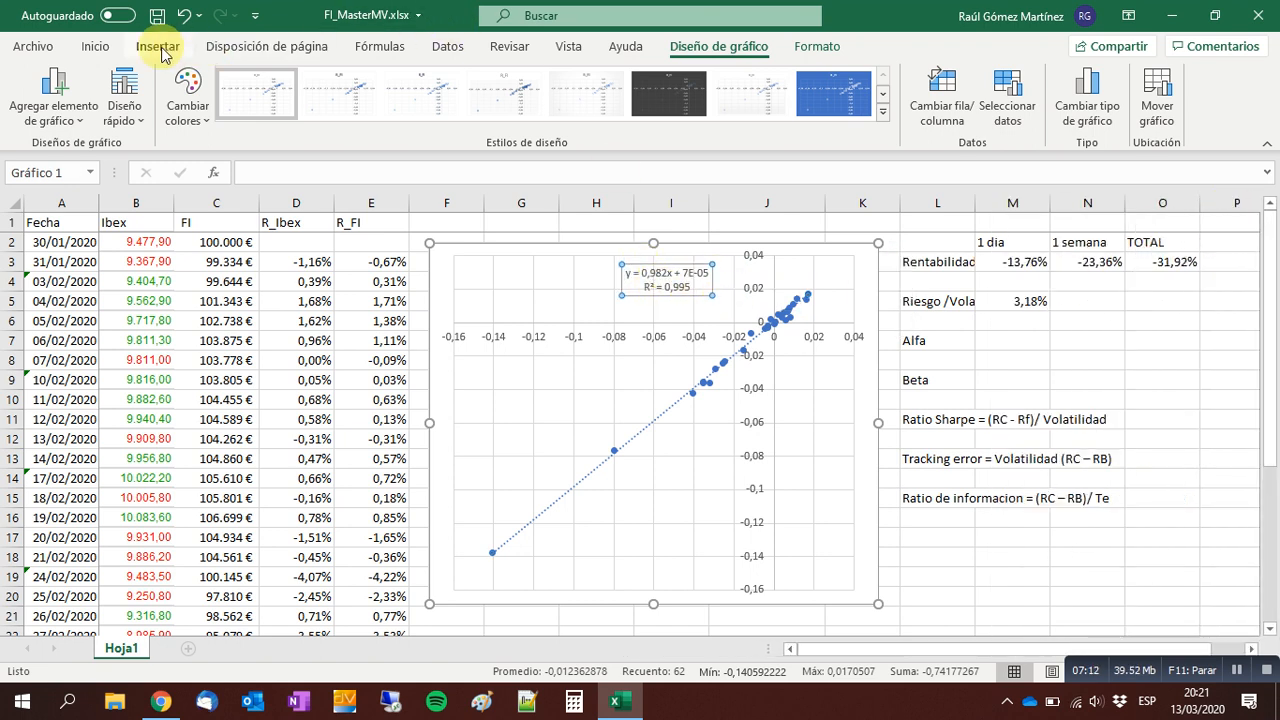
click(95, 46)
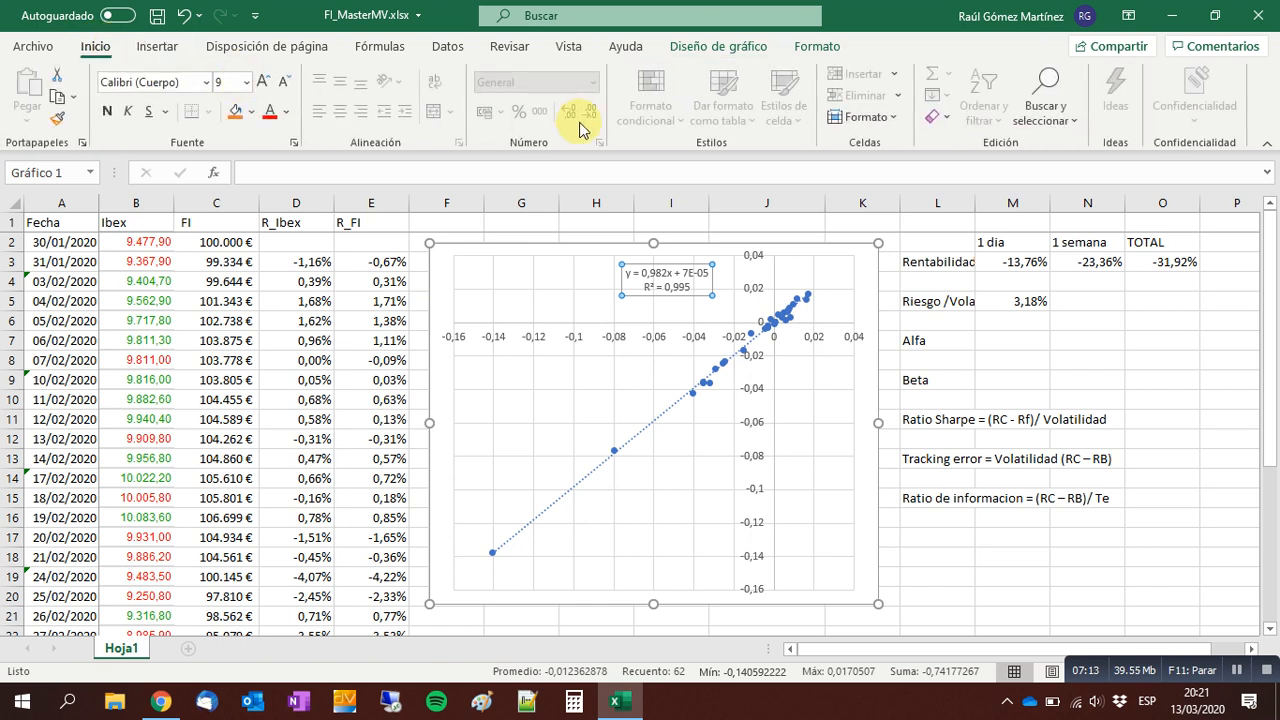
click(265, 82)
click(265, 82)
click(265, 82)
click(265, 82)
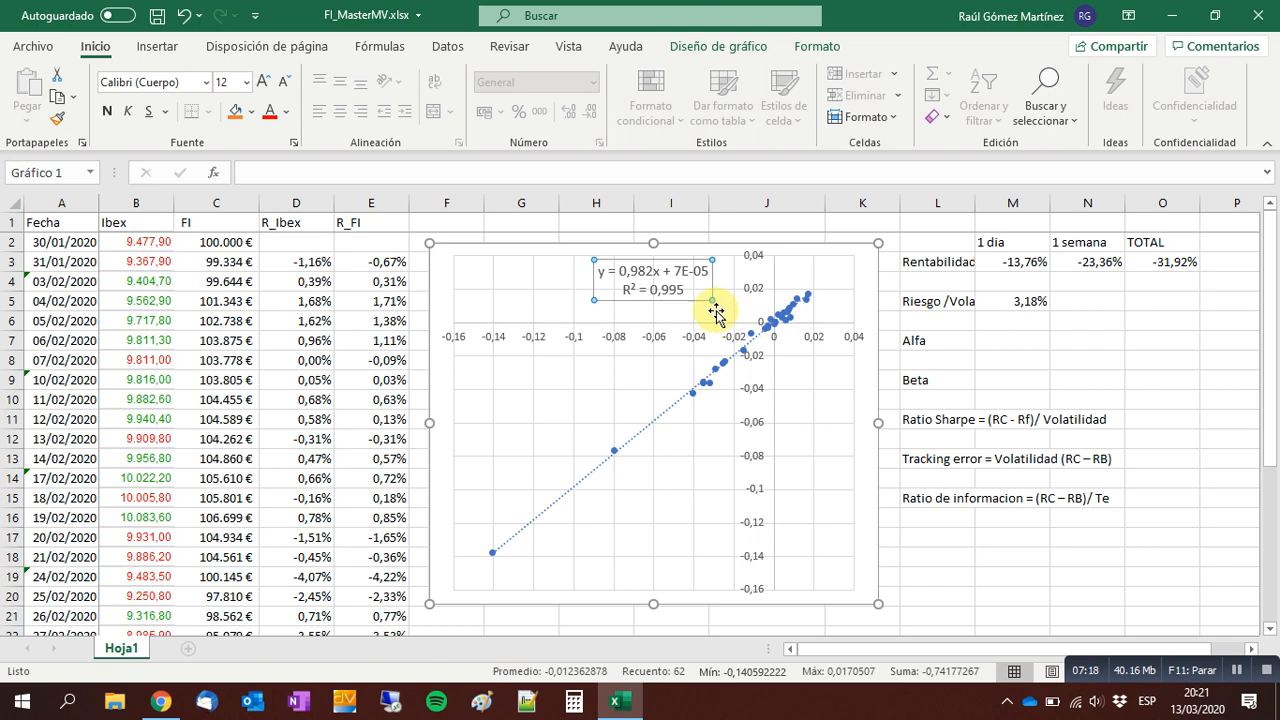
Enter the Beta value 0,98 in M9, taken from the slope of the trendline equation.
click(996, 380)
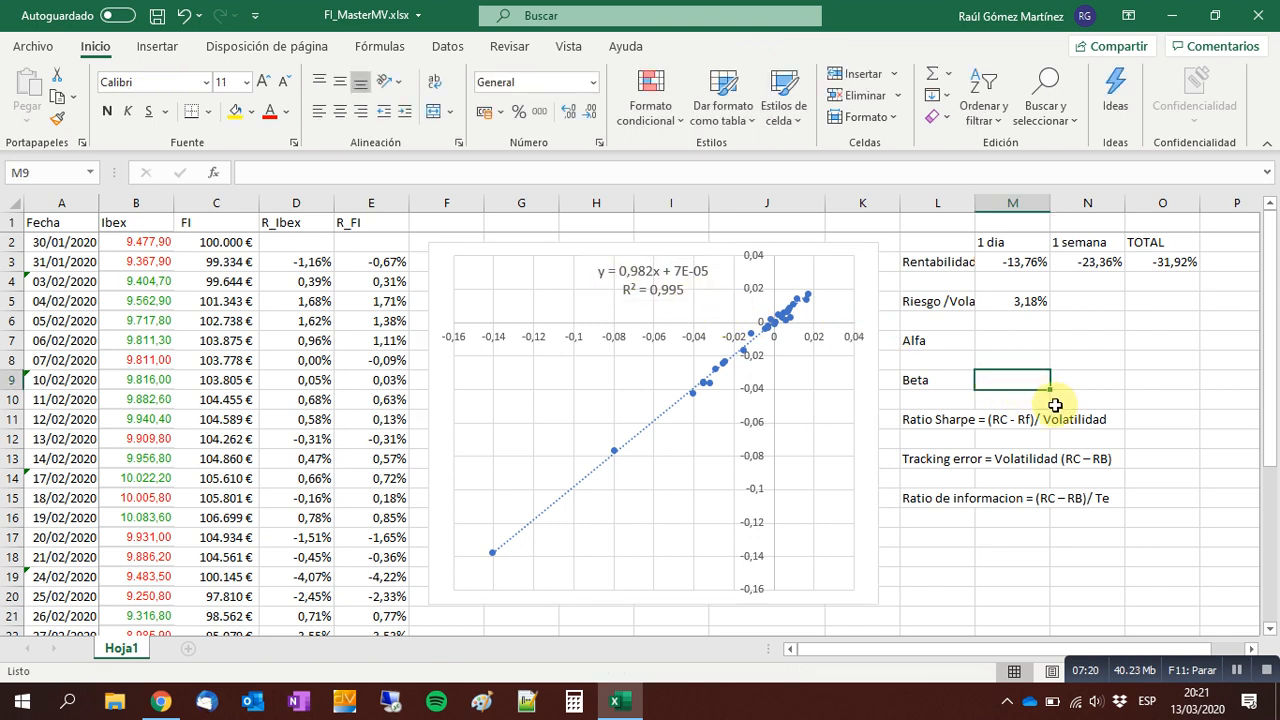
text(0,98)
key(ctrl+Return)
Enter the Alfa value 0,00007 in M7, taken from the intercept of the trendline equation.
key(Up)
key(Up)
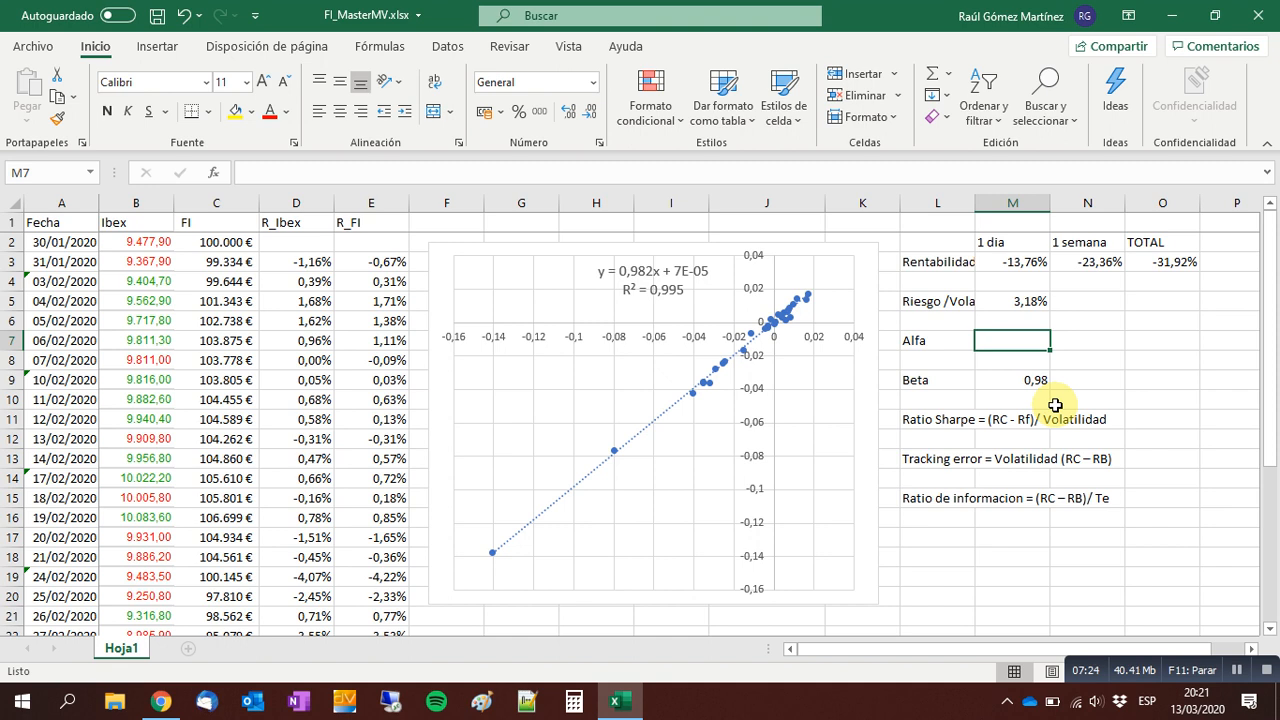
text(0,00)
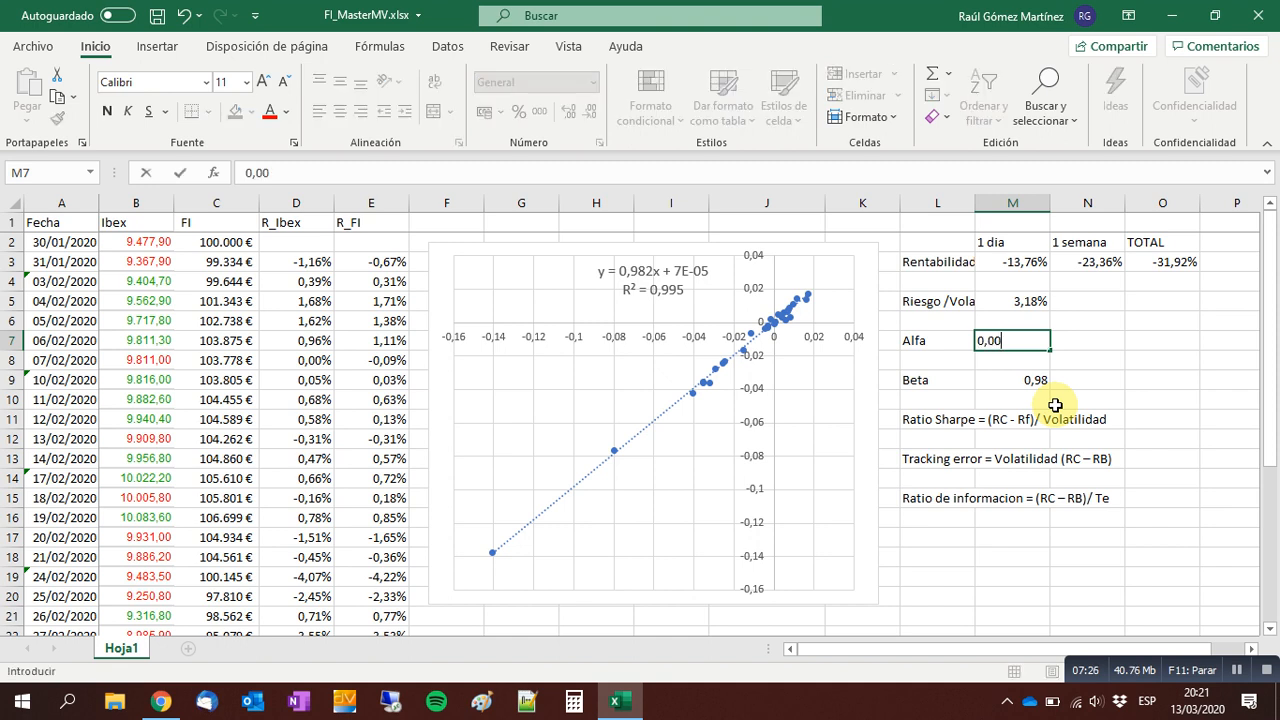
text(007)
key(ctrl+Return)
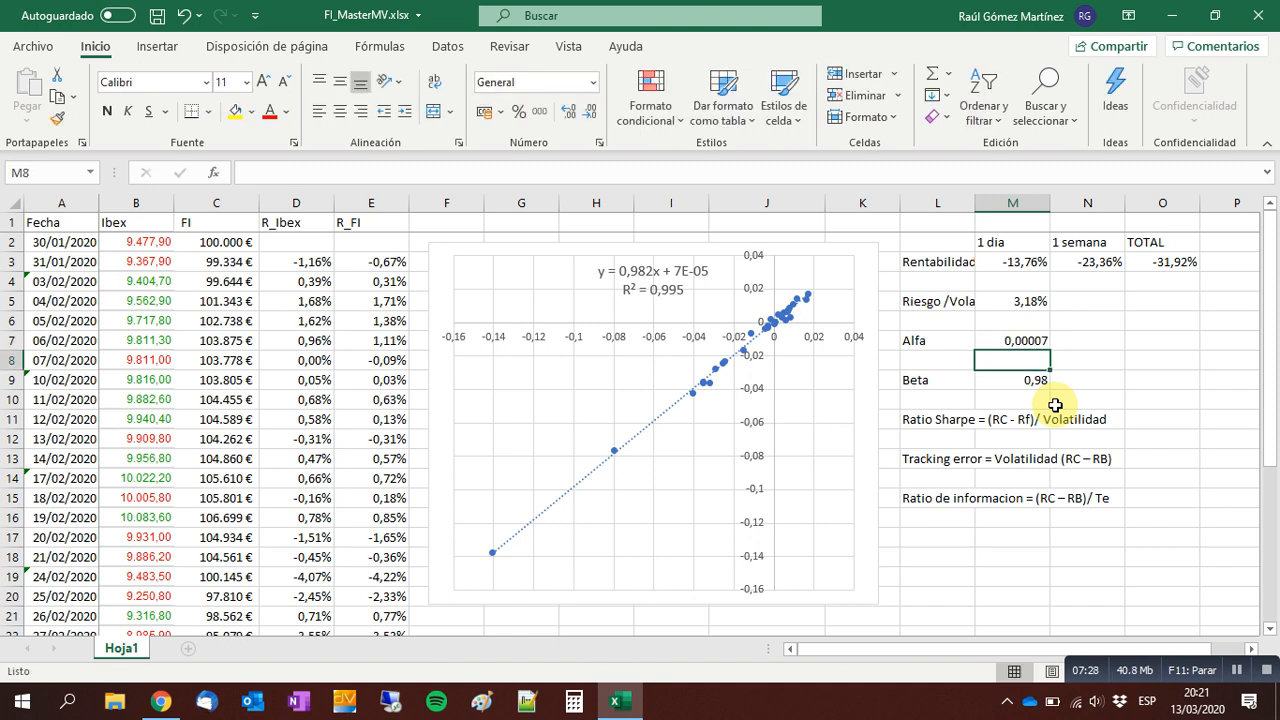
key(Down)
key(Down)
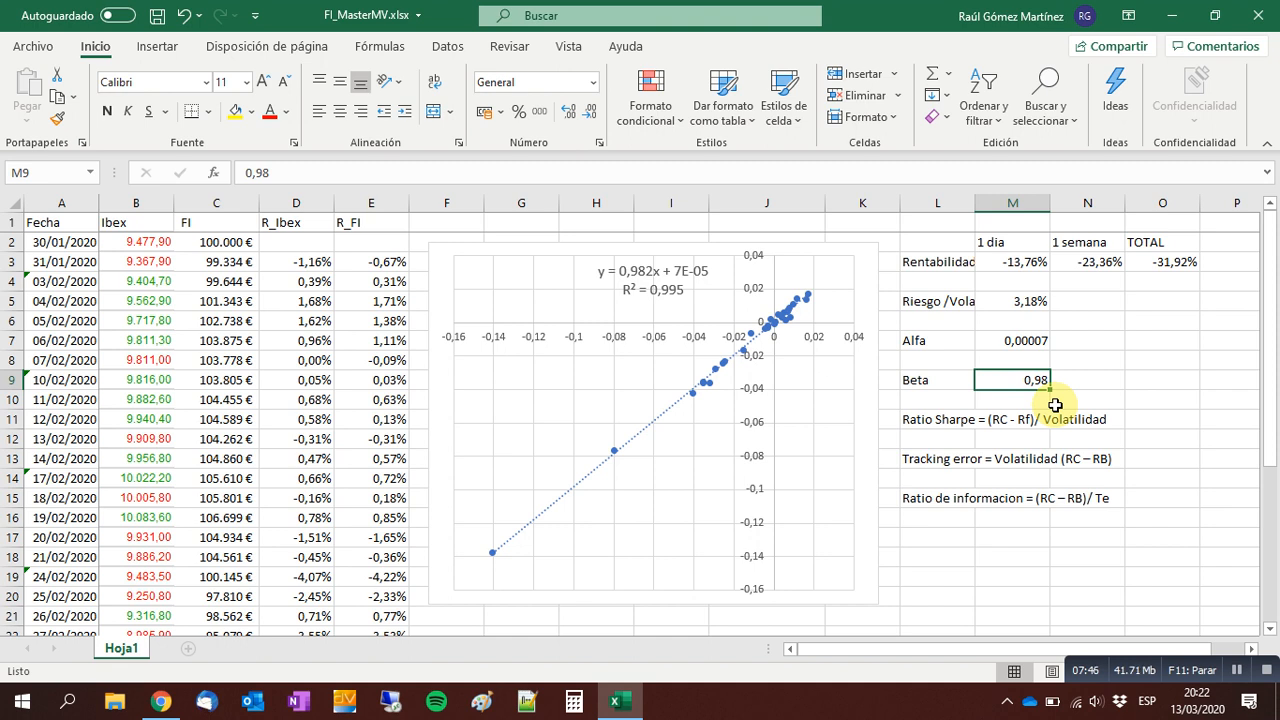
Try clearing the first-day Ibex and FI returns in D3:E3, and undo the deletion.
click(316, 263)
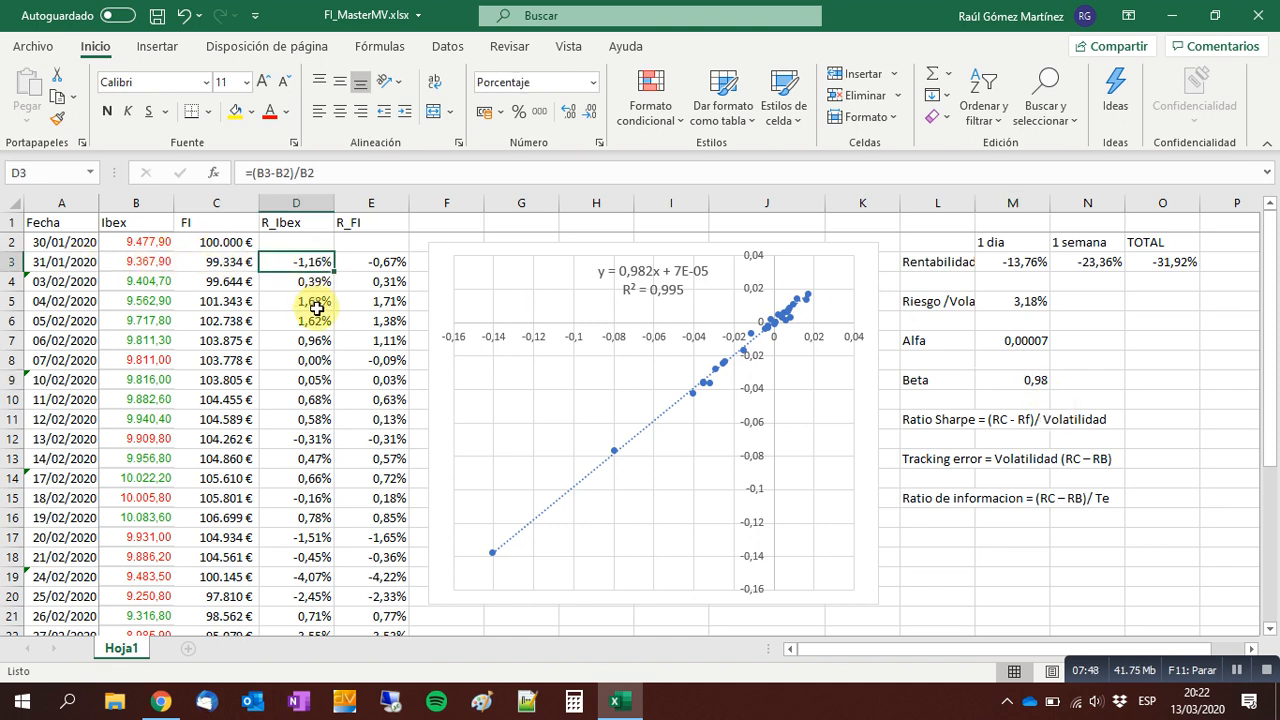
key(shift+Right)
key(Delete)
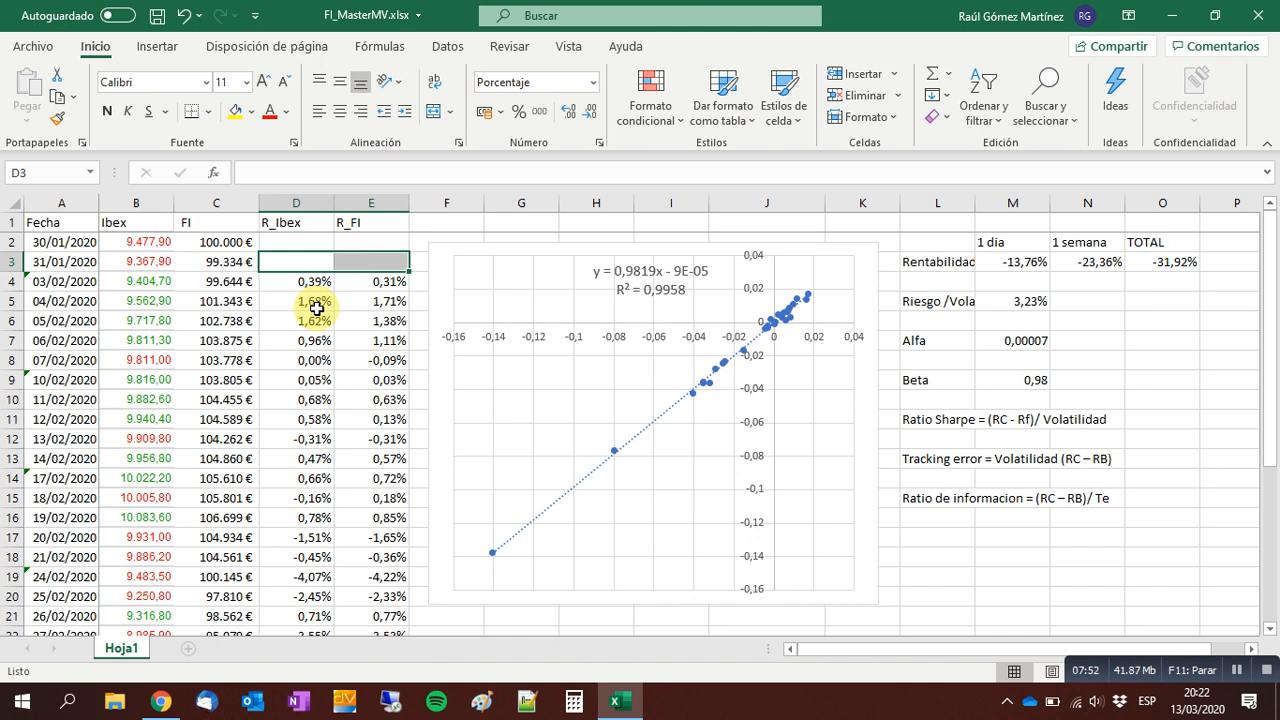
key(ctrl+z)
key(Right)
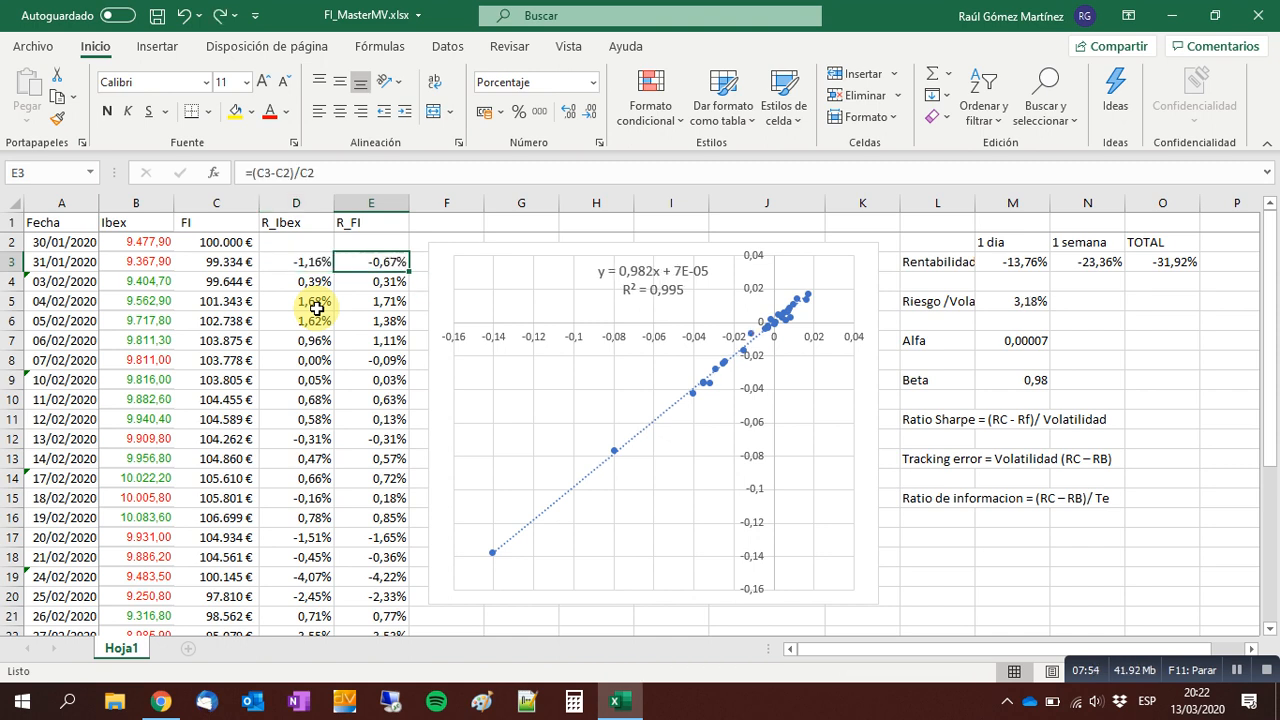
key(Left)
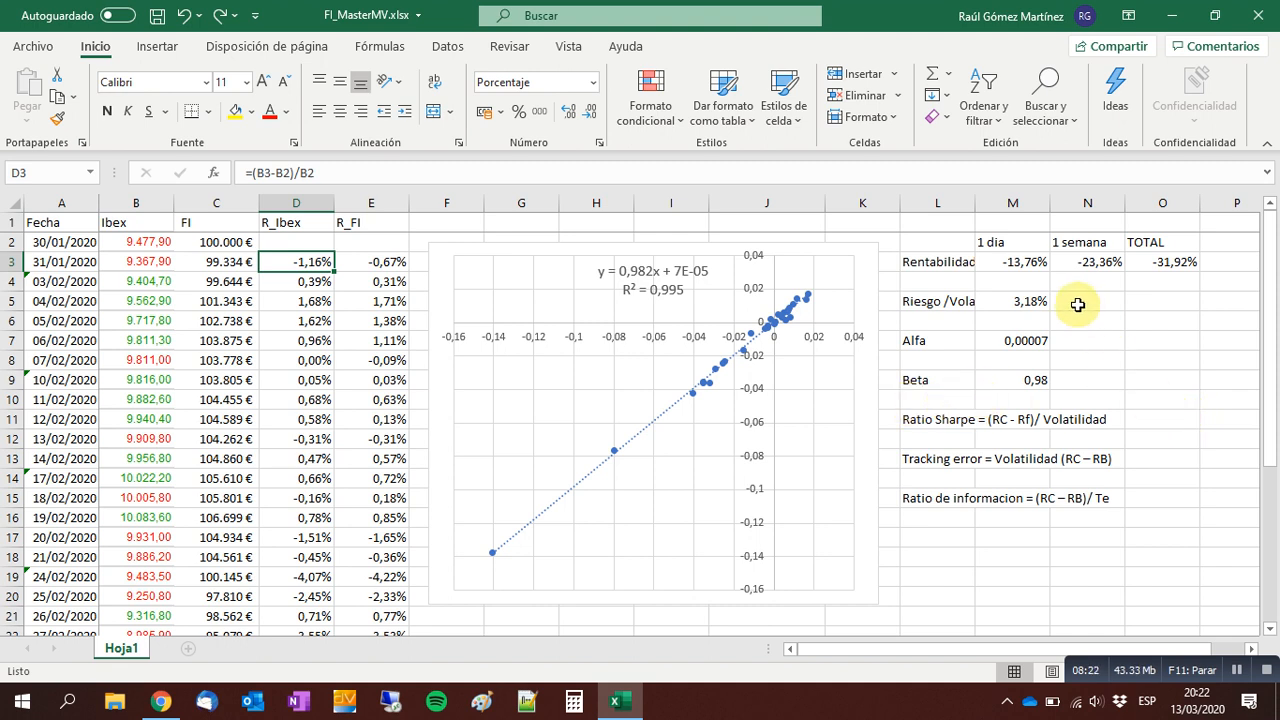
Calculate the Sharpe ratio in O11 as total return divided by volatility, with the formula =O3/M5.
click(1150, 418)
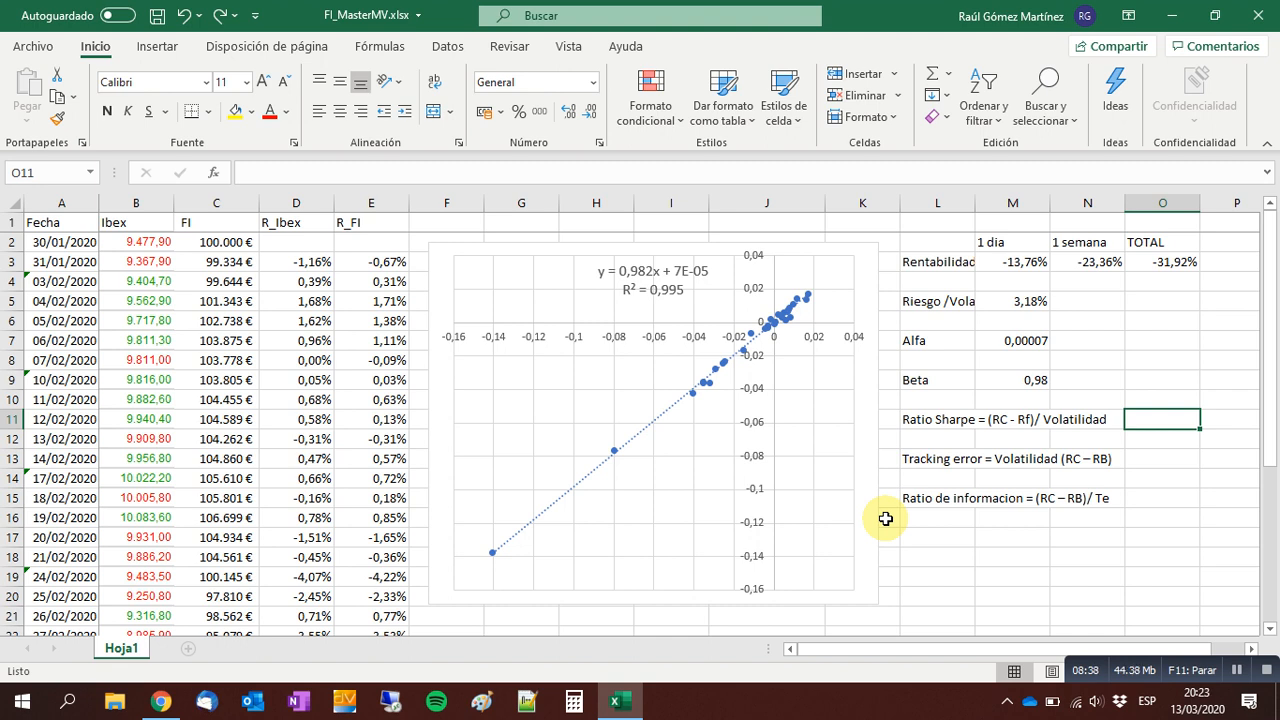
text(=)
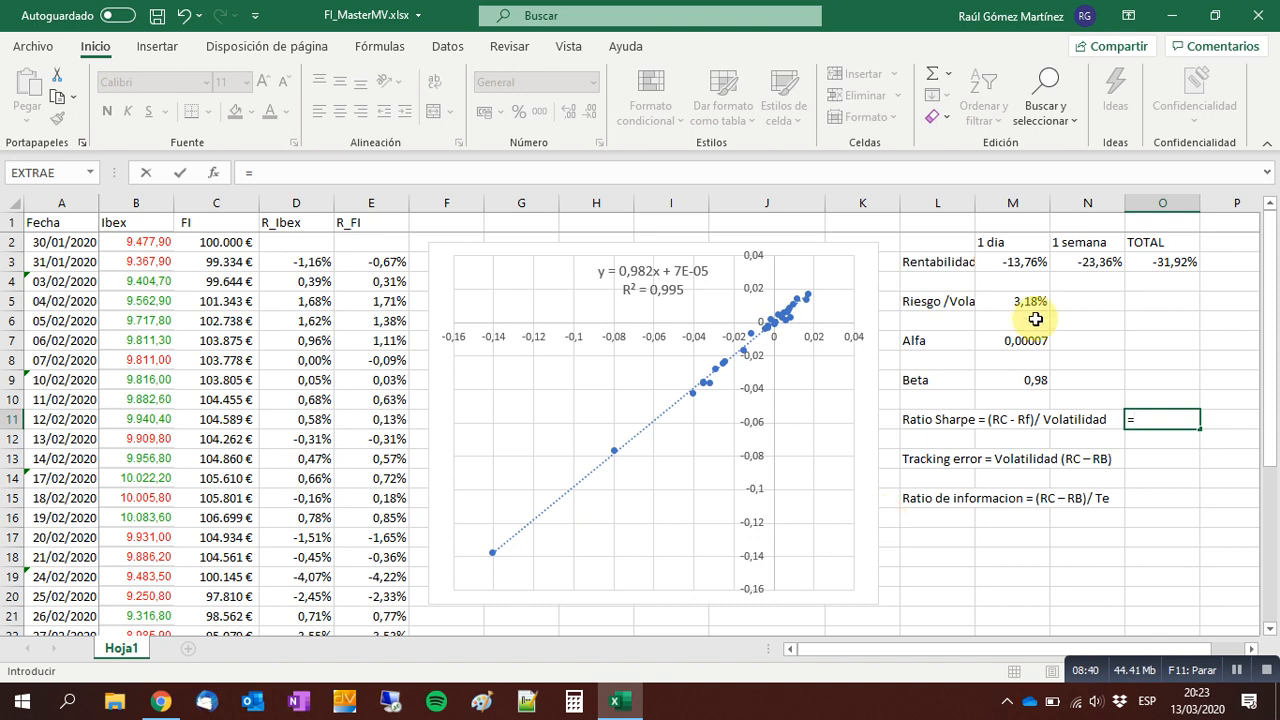
click(1168, 260)
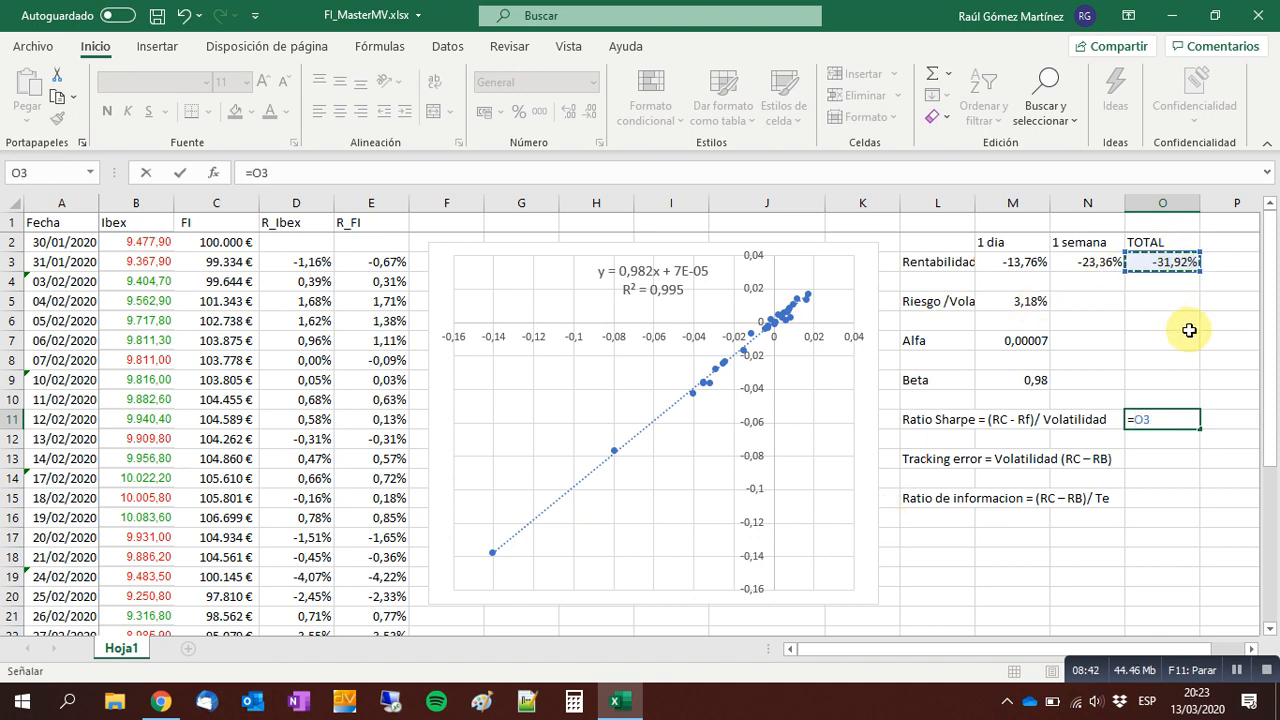
text(/)
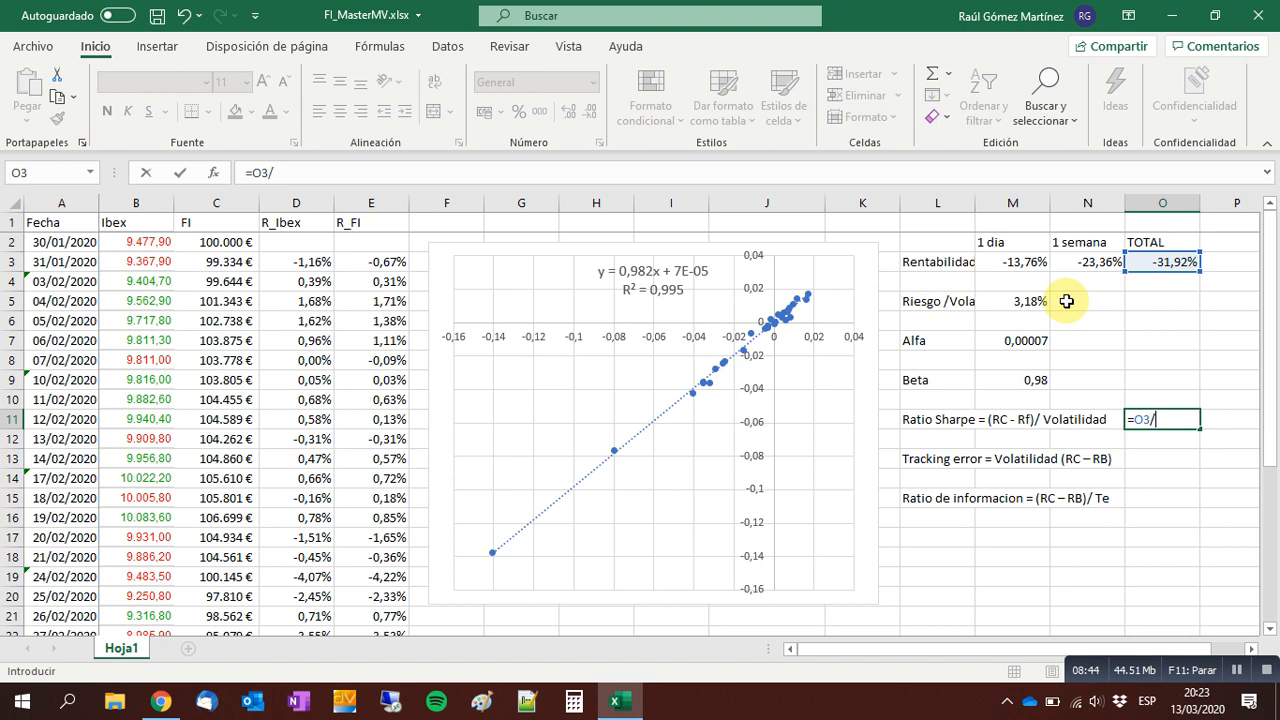
click(1030, 300)
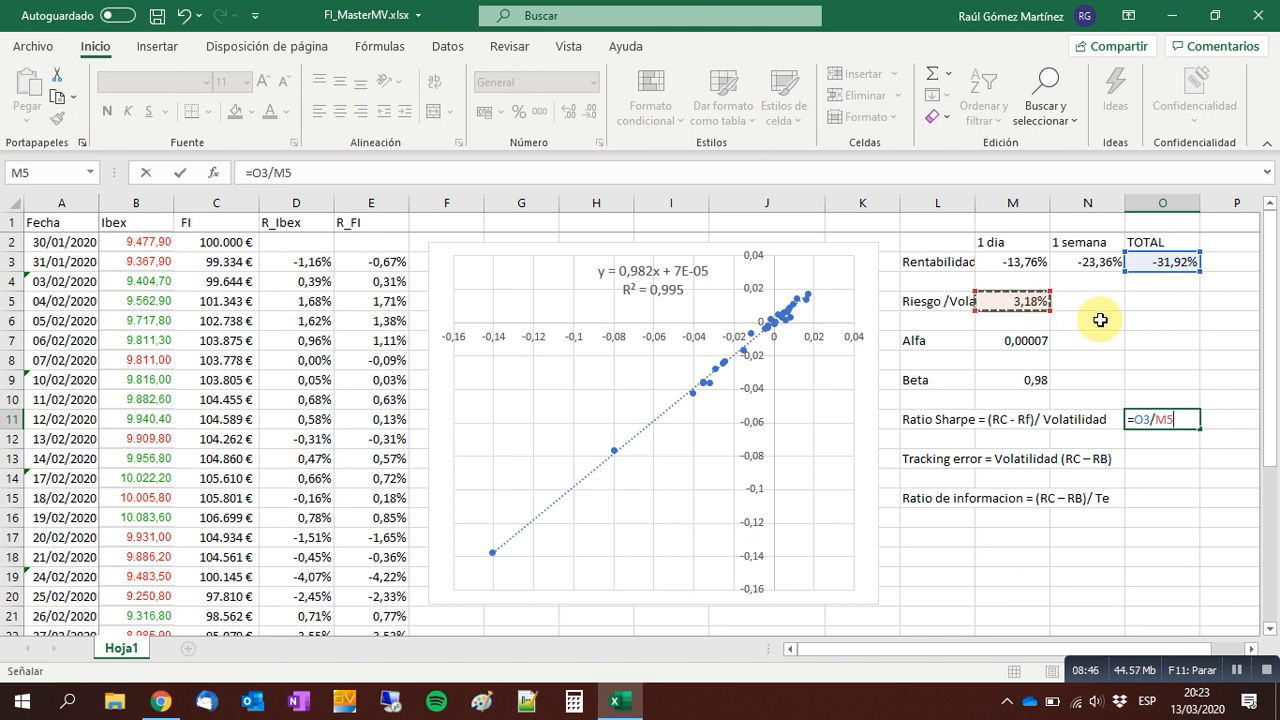
key(ctrl+Return)
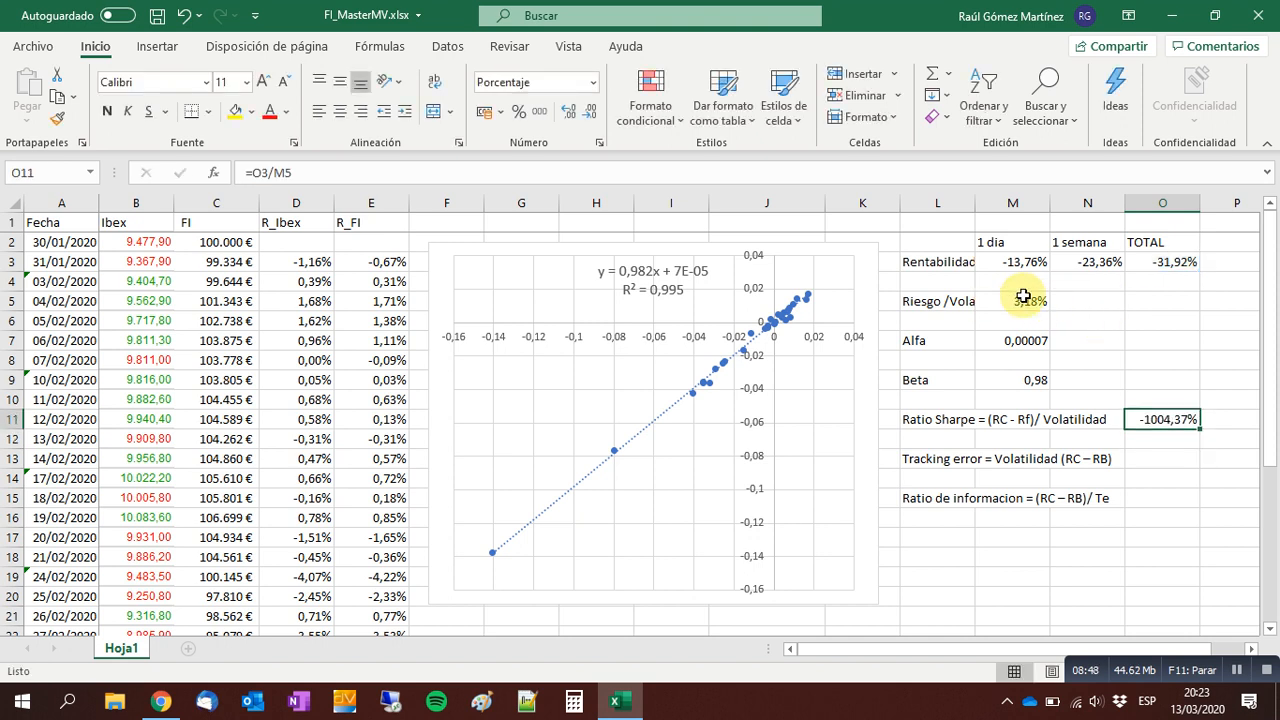
Move the volatility from M5 to O5 and format the Sharpe ratio in O11 with the comma number style.
click(1000, 300)
drag(1000, 310, 1163, 305)
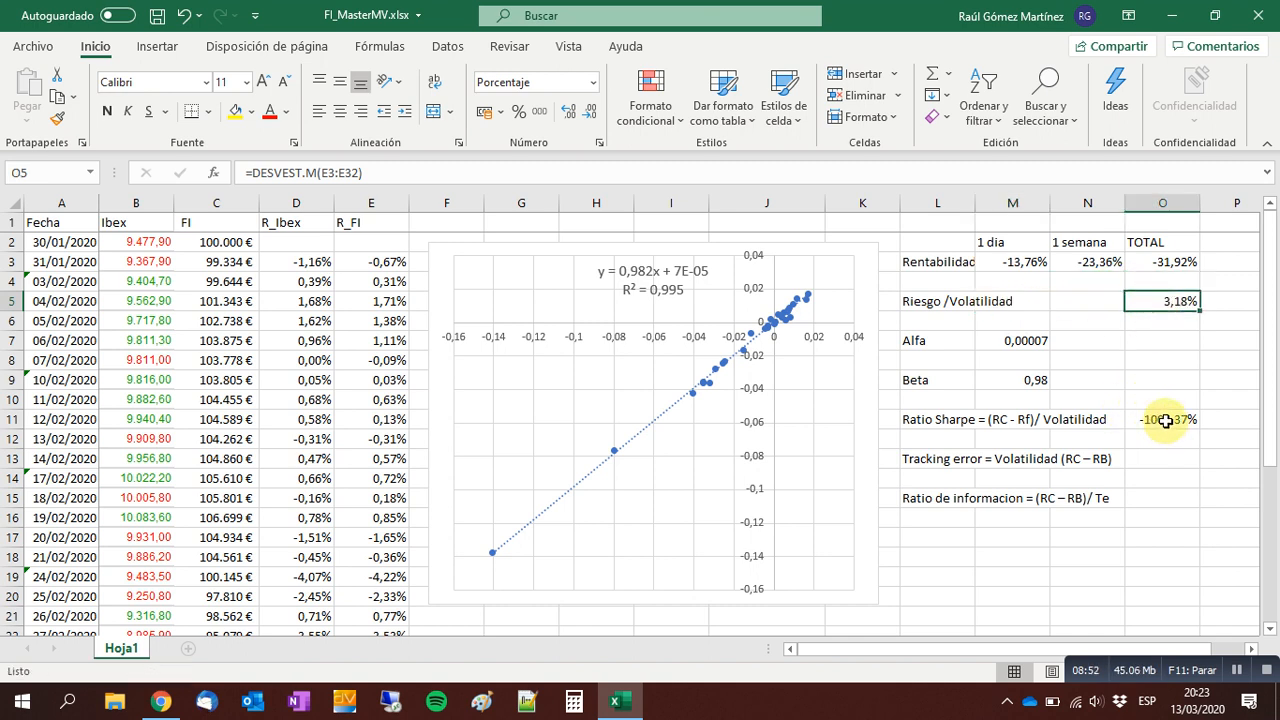
click(1165, 425)
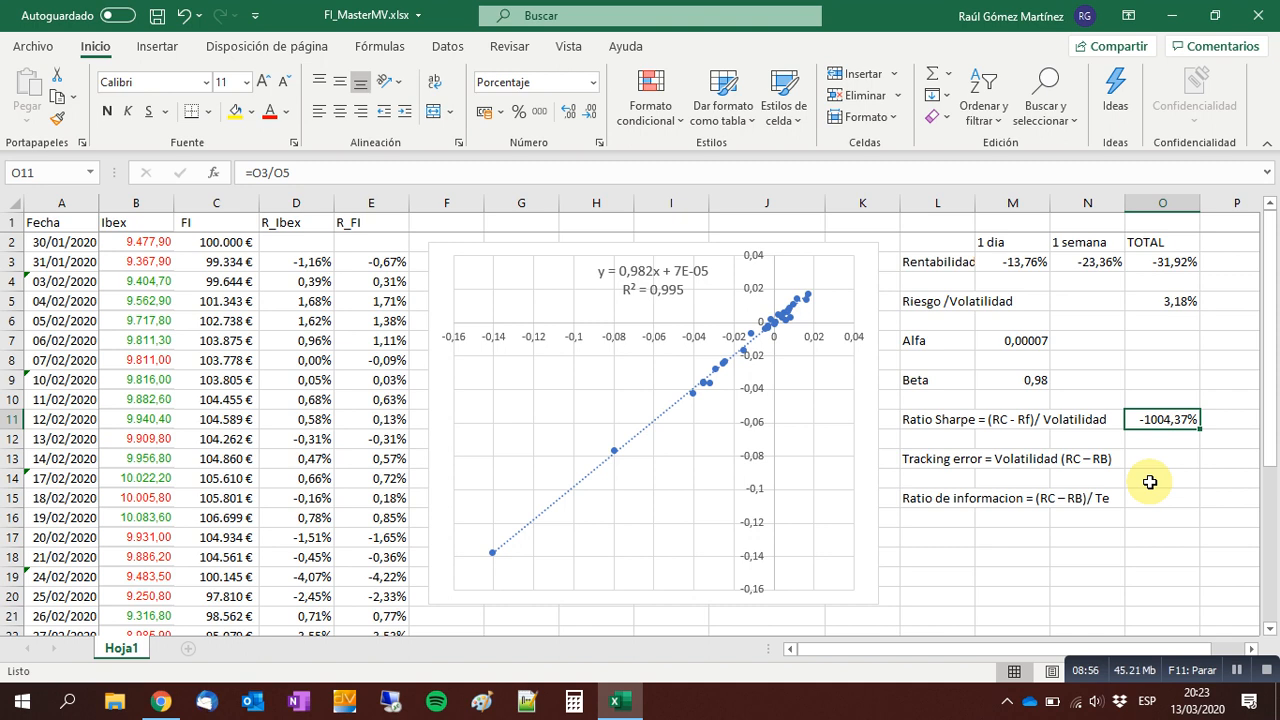
key(F2)
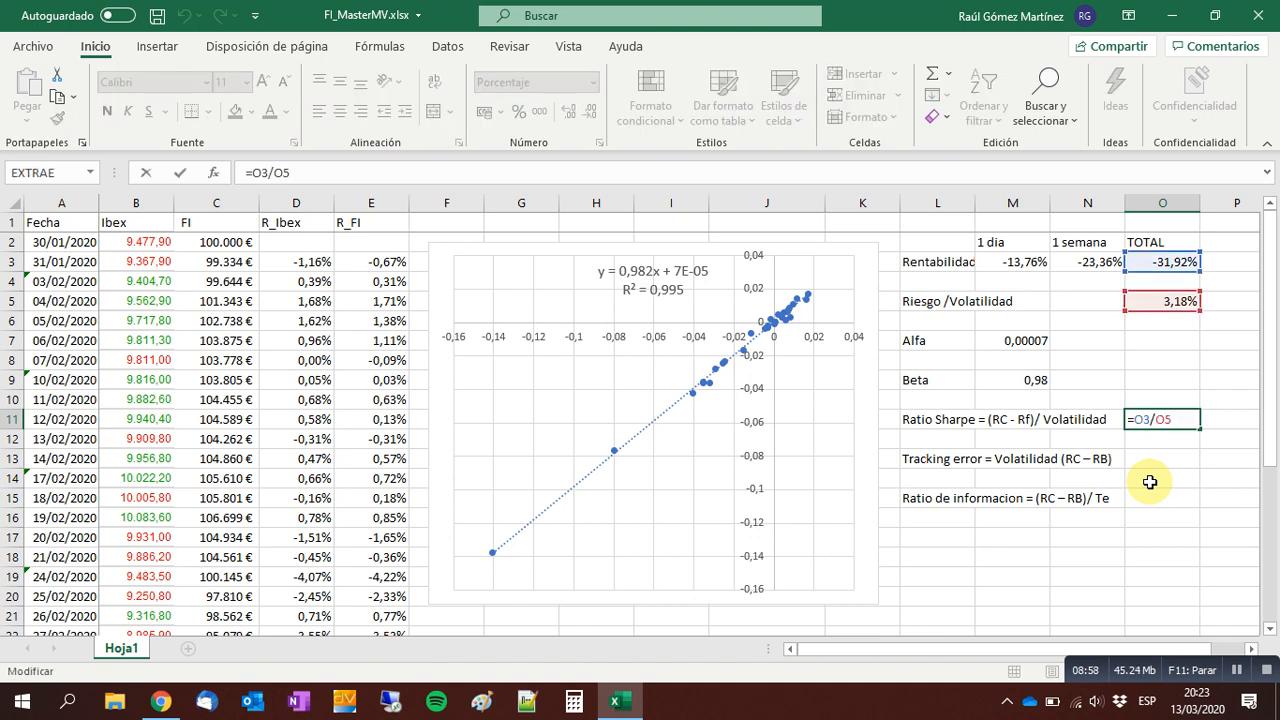
key(ctrl+Return)
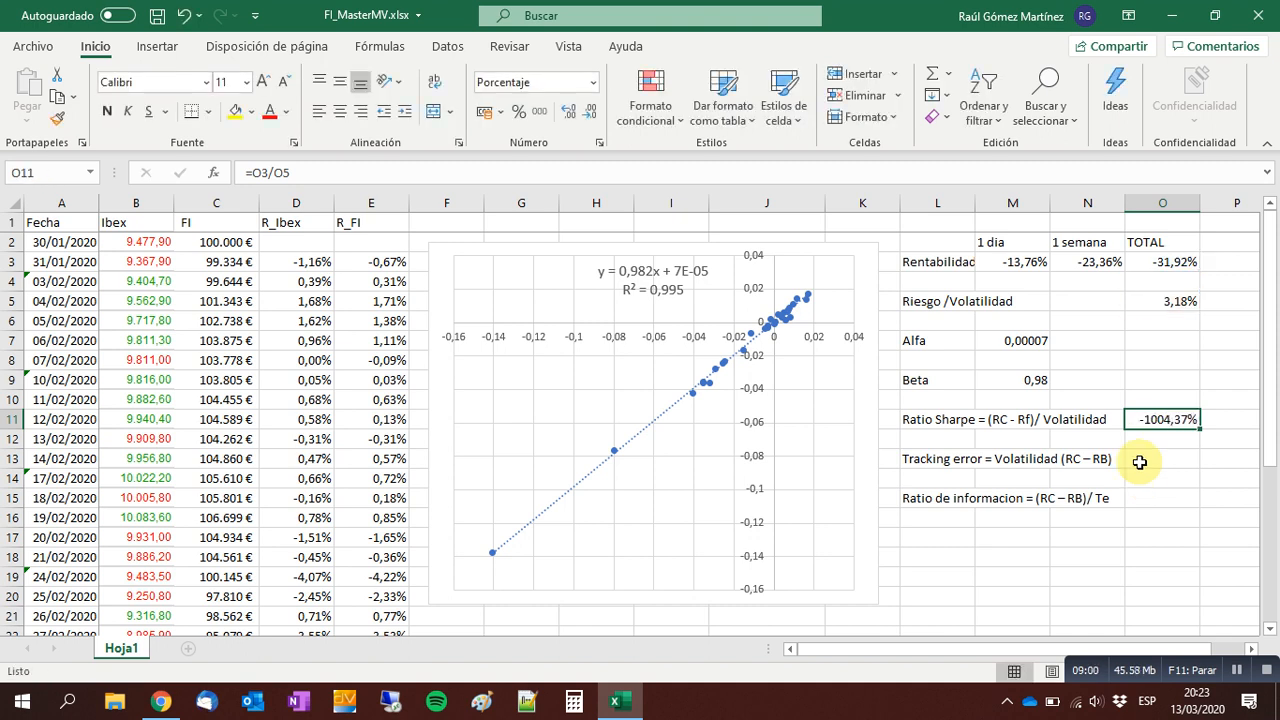
click(540, 113)
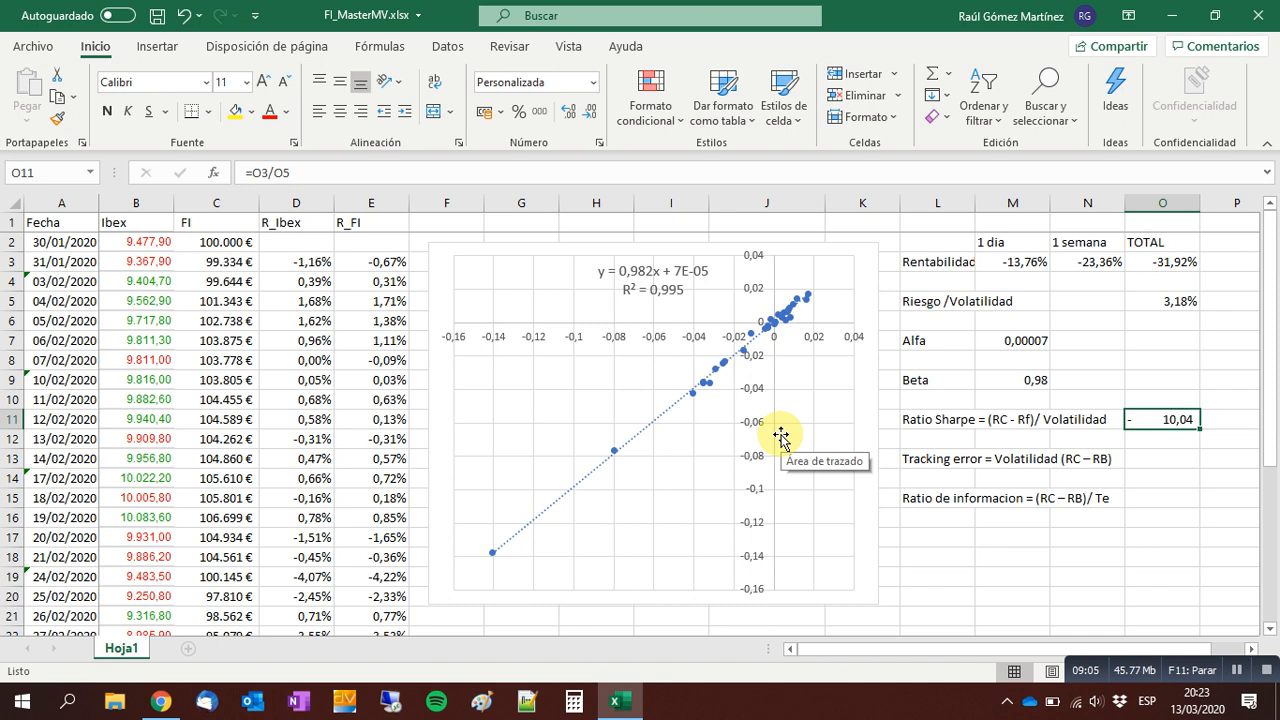
Review the total return in O3, the volatility in O5 and the Sharpe ratio in O11.
click(1151, 462)
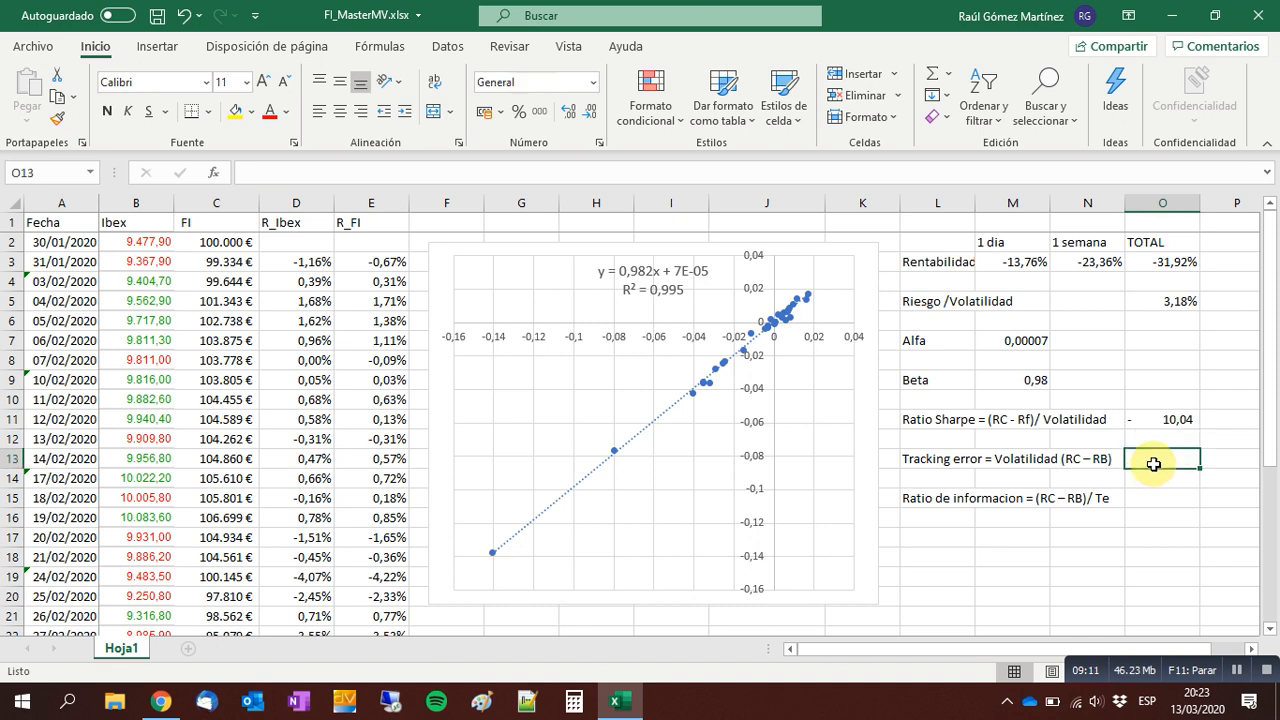
click(1149, 364)
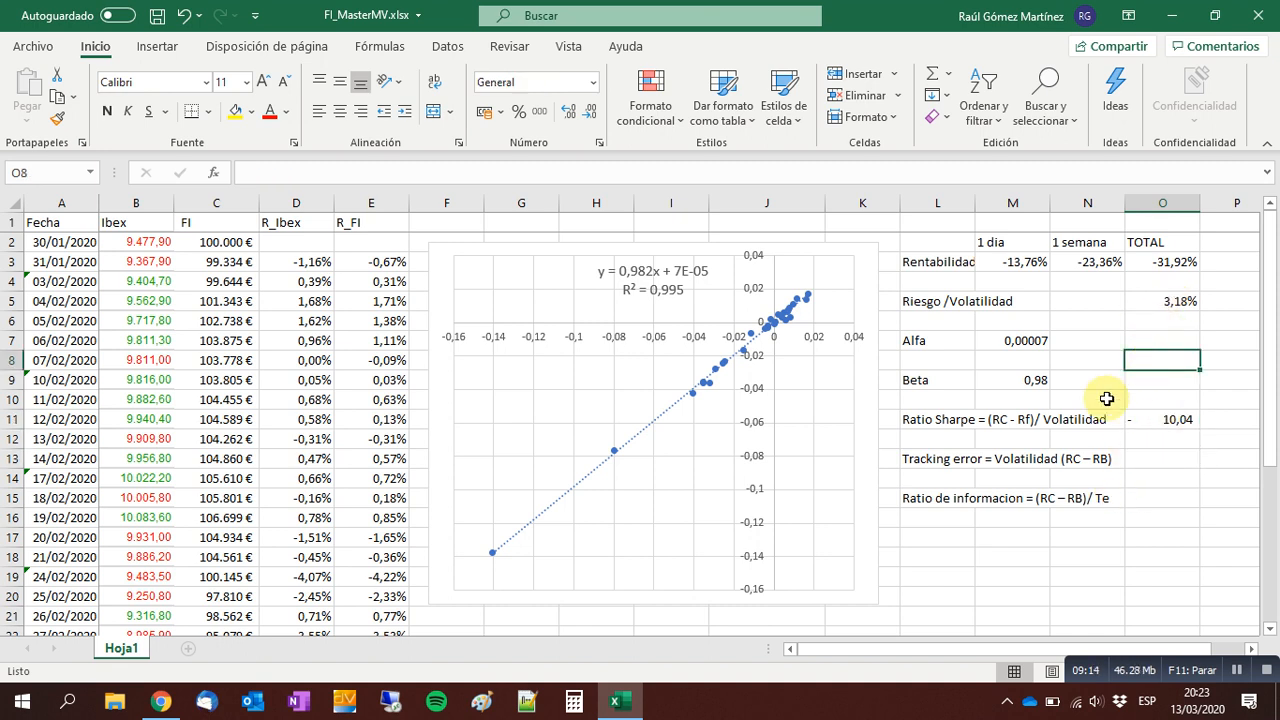
click(1171, 262)
click(1179, 301)
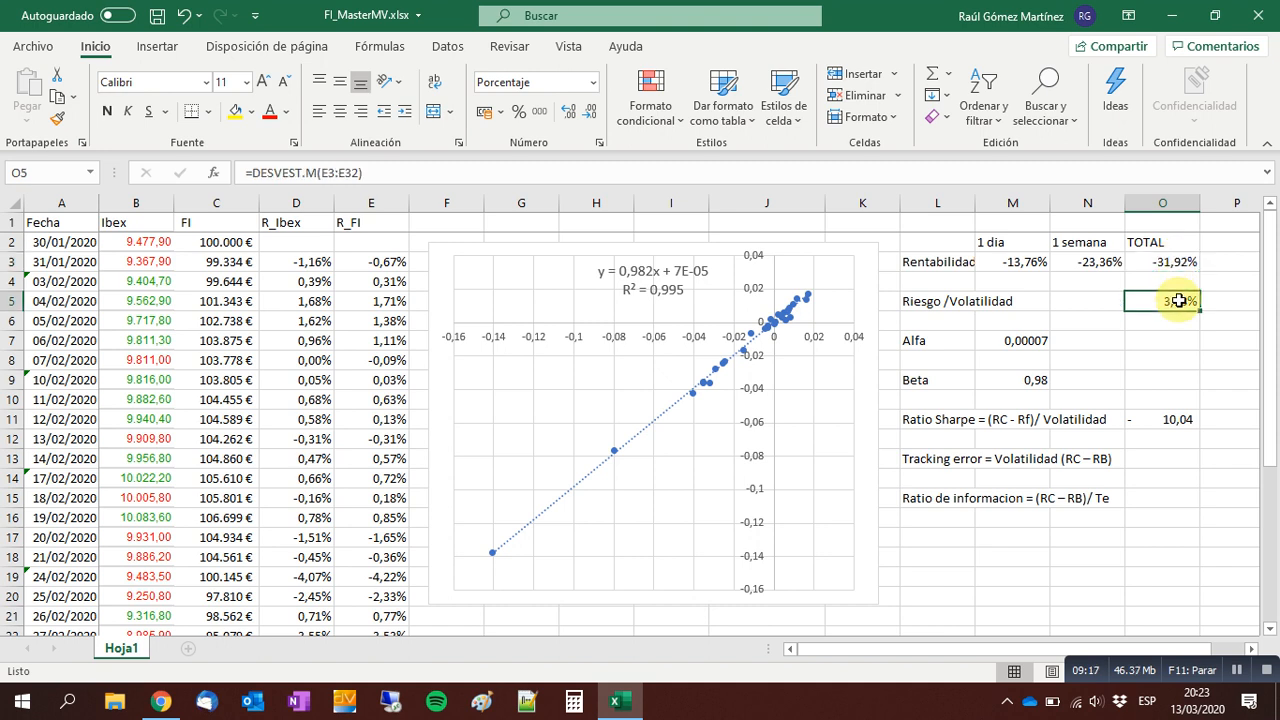
click(1159, 417)
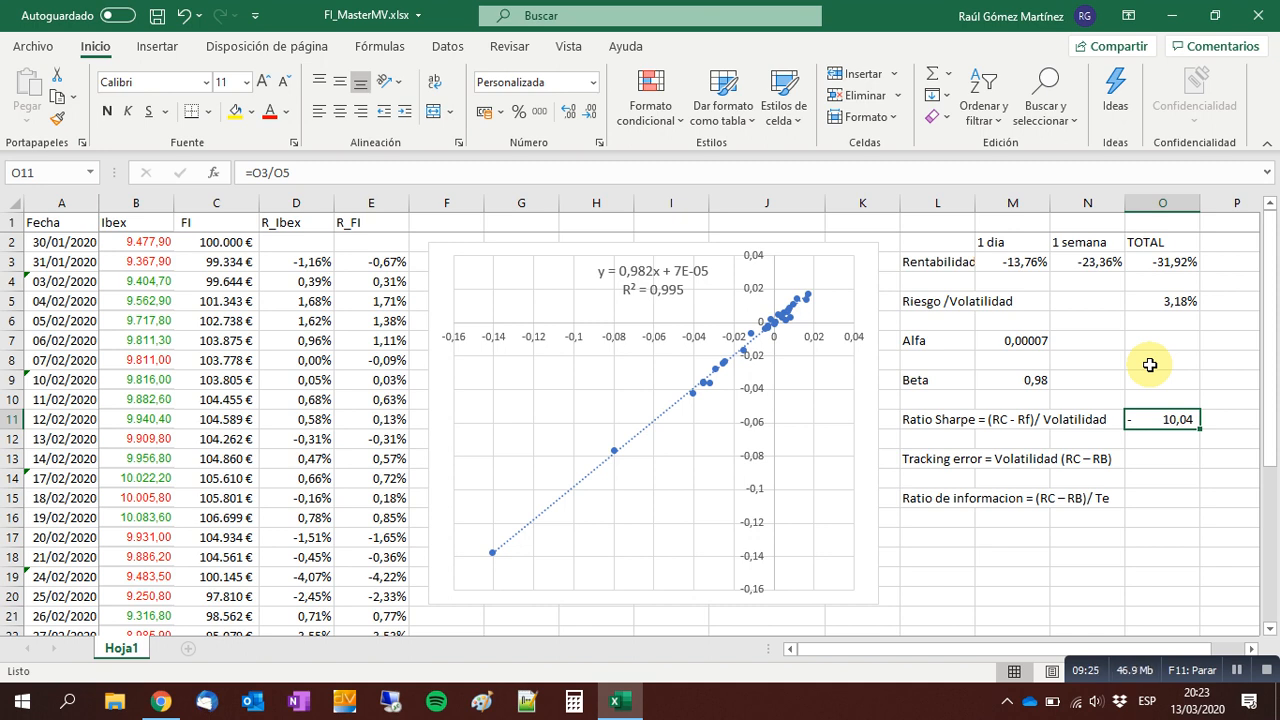
key(Down)
key(Down)
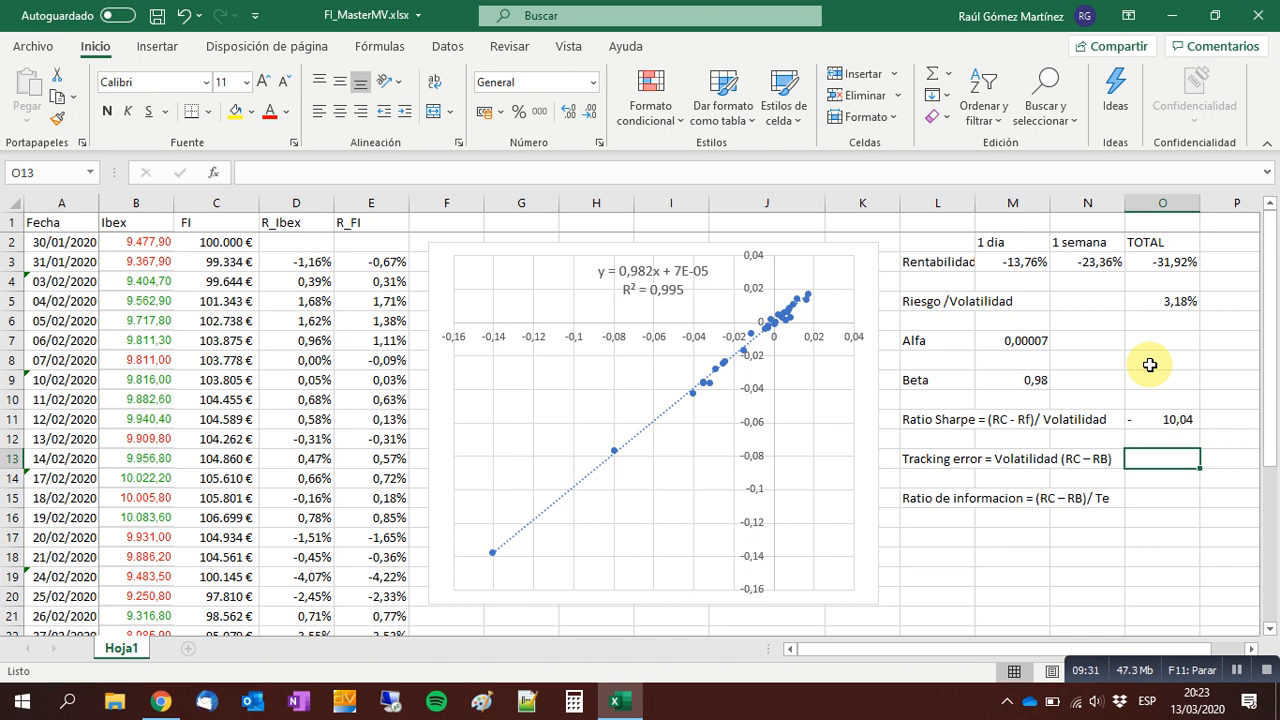
Widen column L so that the whole Rentabilidad label fits.
click(963, 262)
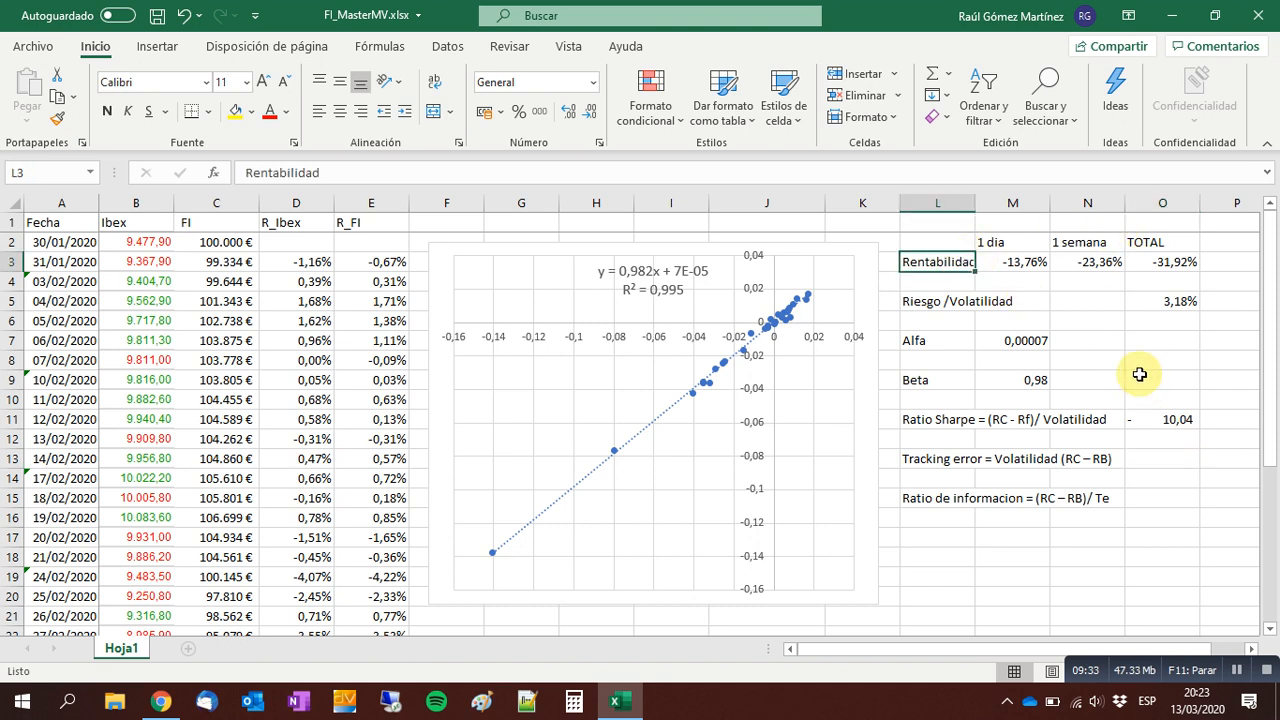
drag(975, 201, 986, 210)
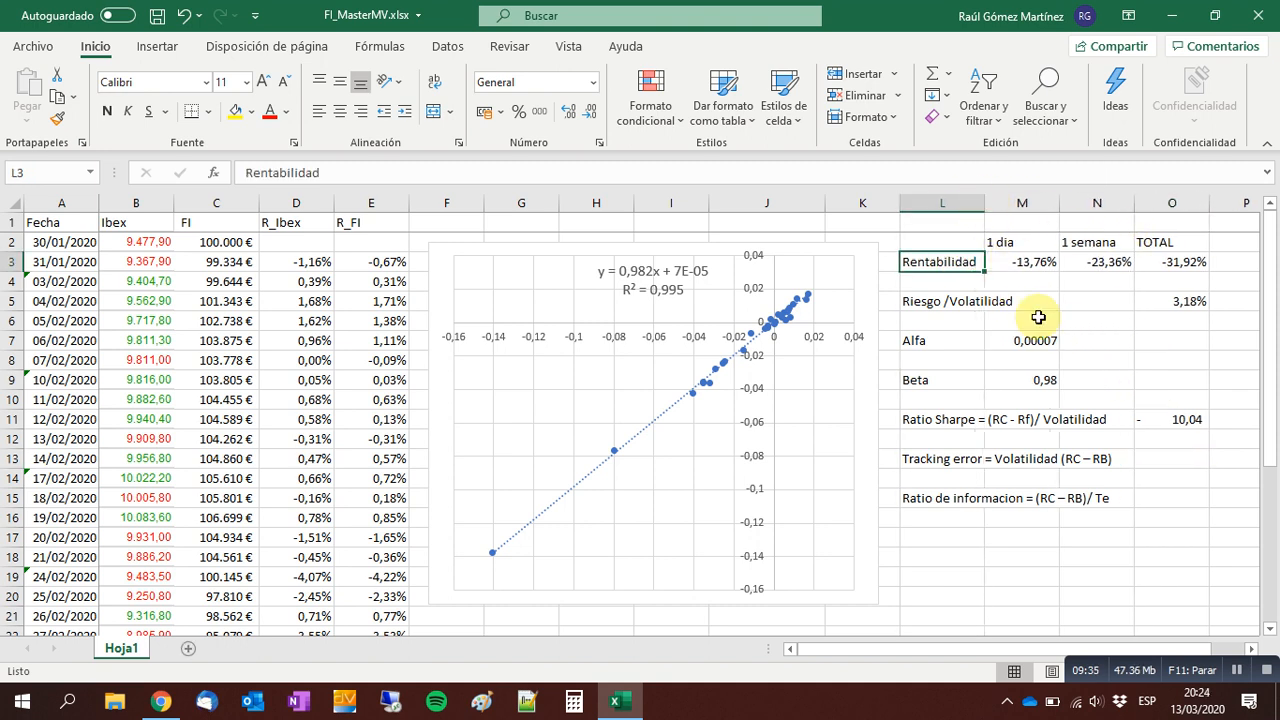
Examine the FI portfolio's total return formula in O3.
click(1160, 466)
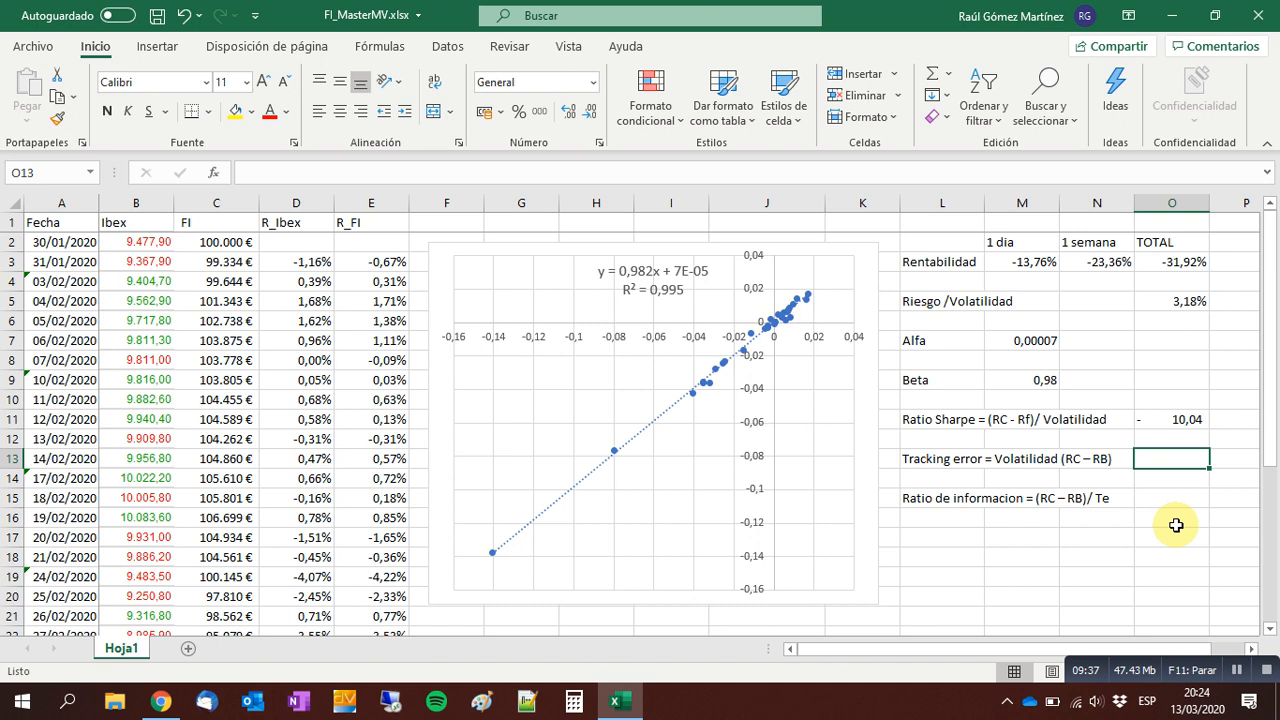
key(Left)
key(Left)
key(Right)
key(Right)
key(Up)
key(Up)
key(Up)
key(Up)
key(Up)
key(Up)
key(Up)
key(Up)
key(Up)
key(Up)
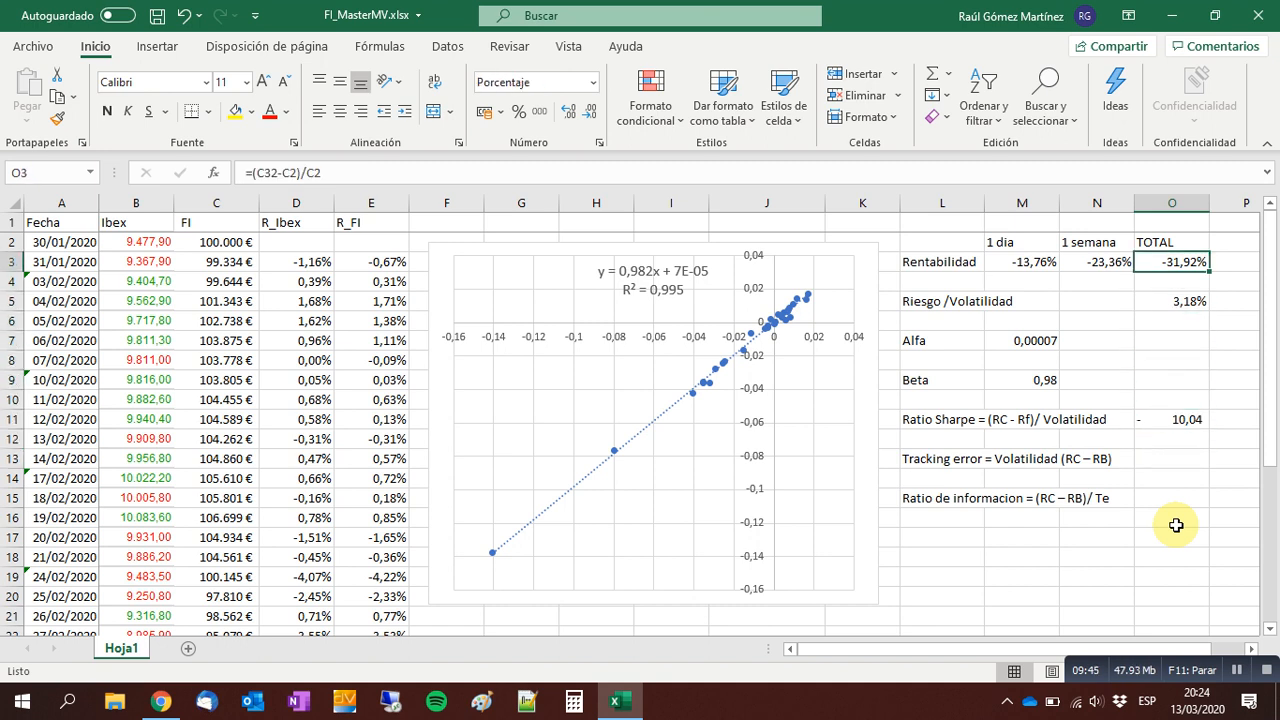
key(F2)
key(Return)
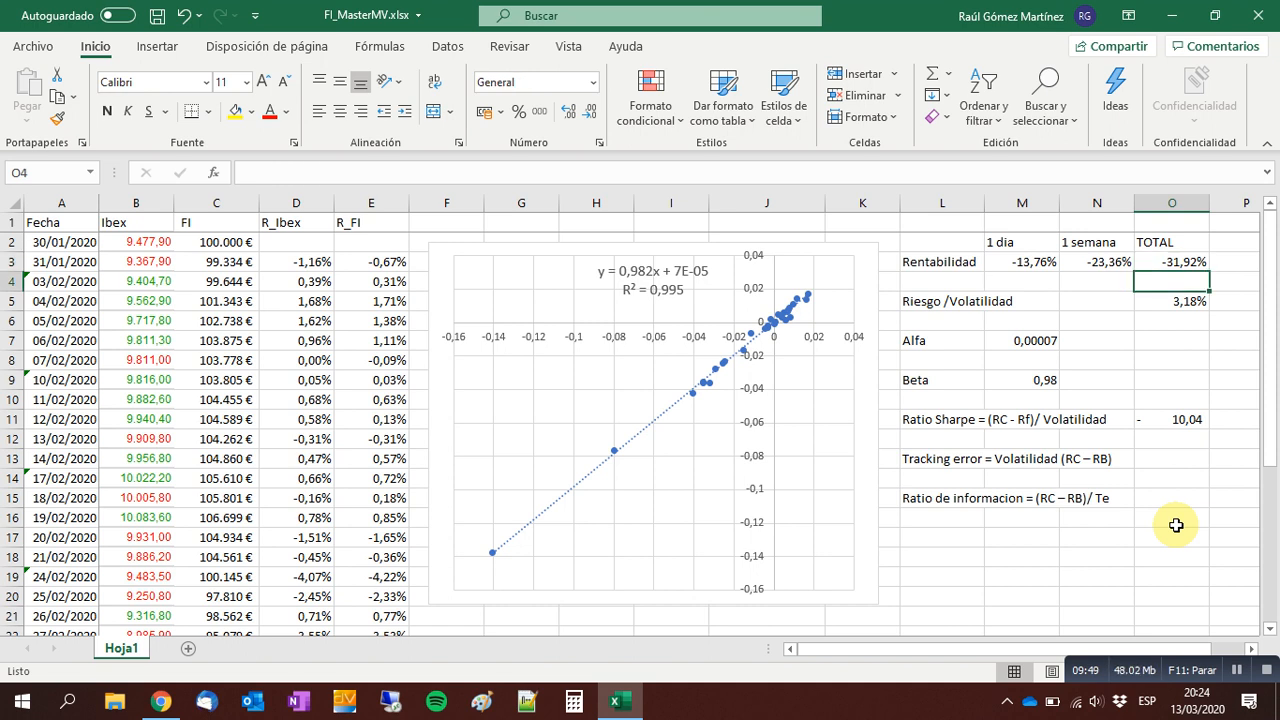
Enter the Ibex's price change over the whole period in O4 with the formula =(B32-B2).
text(=()
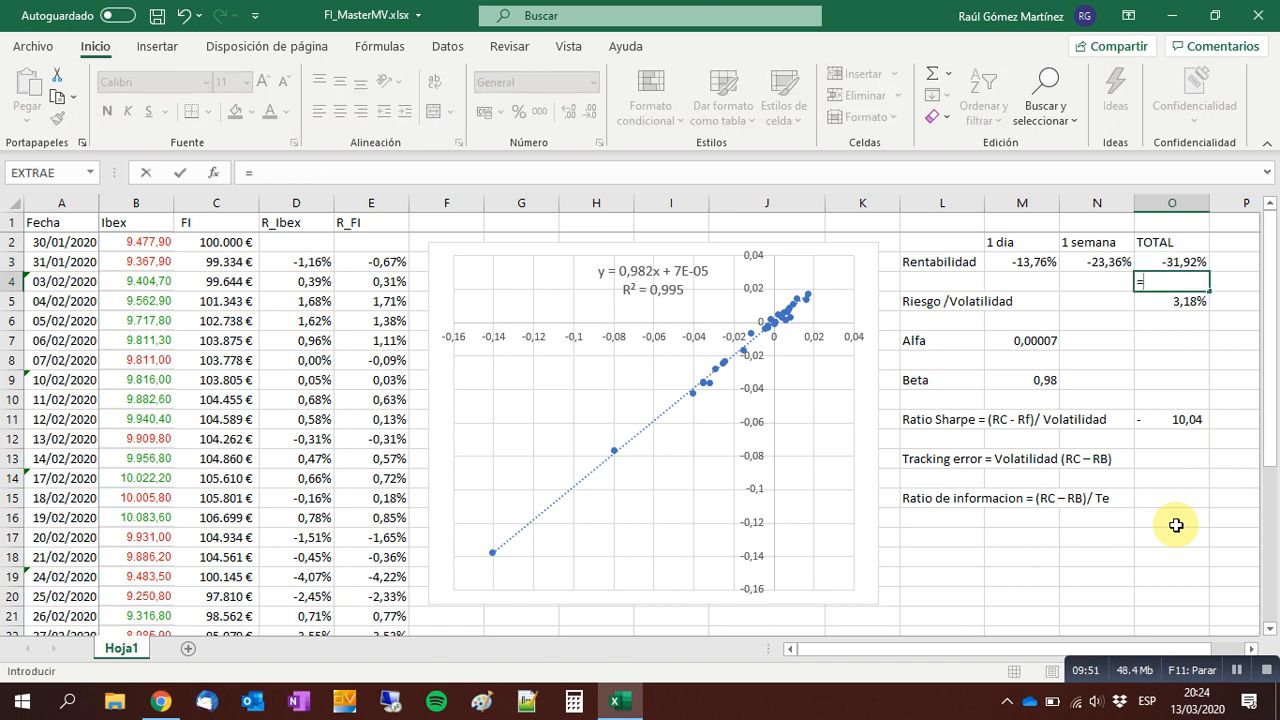
key(Left)
key(Left)
key(Left)
key(Left)
key(Left)
key(Left)
key(Left)
key(Left)
key(Left)
key(Left)
key(Left)
key(Left)
key(Left)
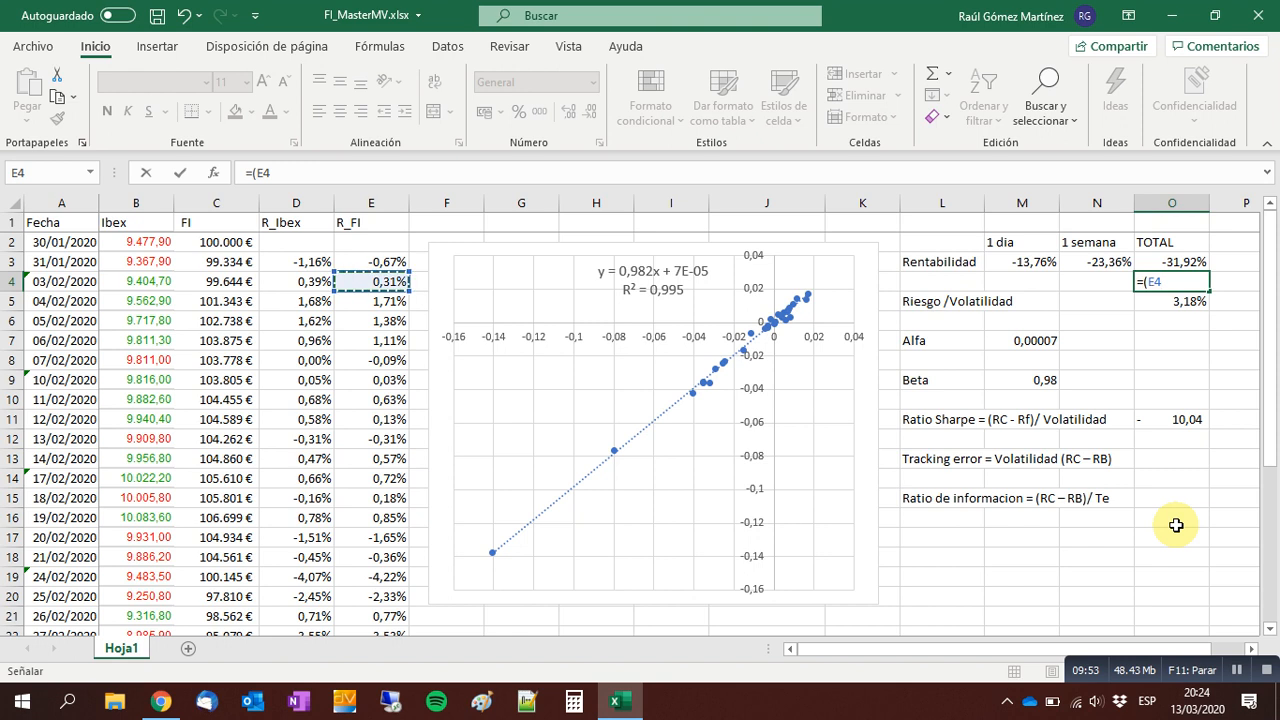
key(ctrl+Down)
text(-)
key(Left)
key(Left)
key(Left)
key(Left)
key(Left)
key(Left)
key(Left)
key(Left)
key(Left)
key(Left)
key(Left)
key(Left)
key(ctrl+Up)
key(Left)
key(Down)
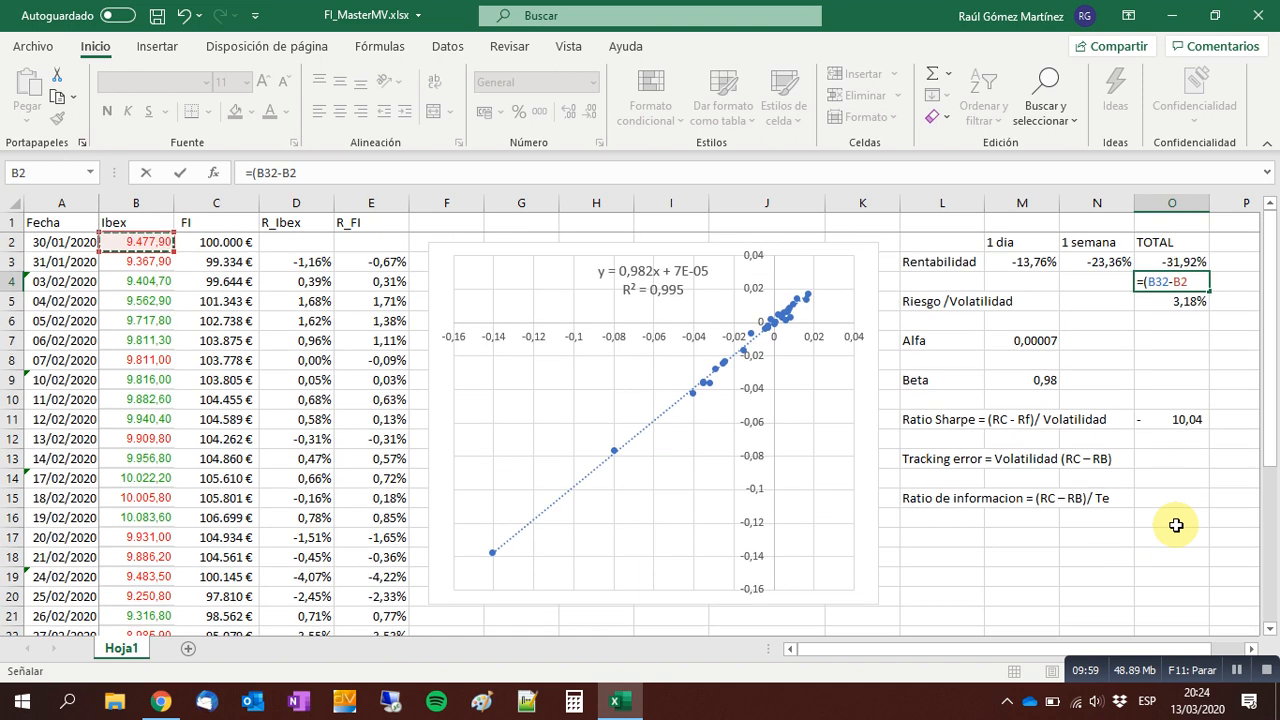
text())
key(Left)
key(Left)
key(Left)
key(Left)
key(Left)
key(Left)
key(Left)
key(Left)
key(Left)
key(Left)
key(Left)
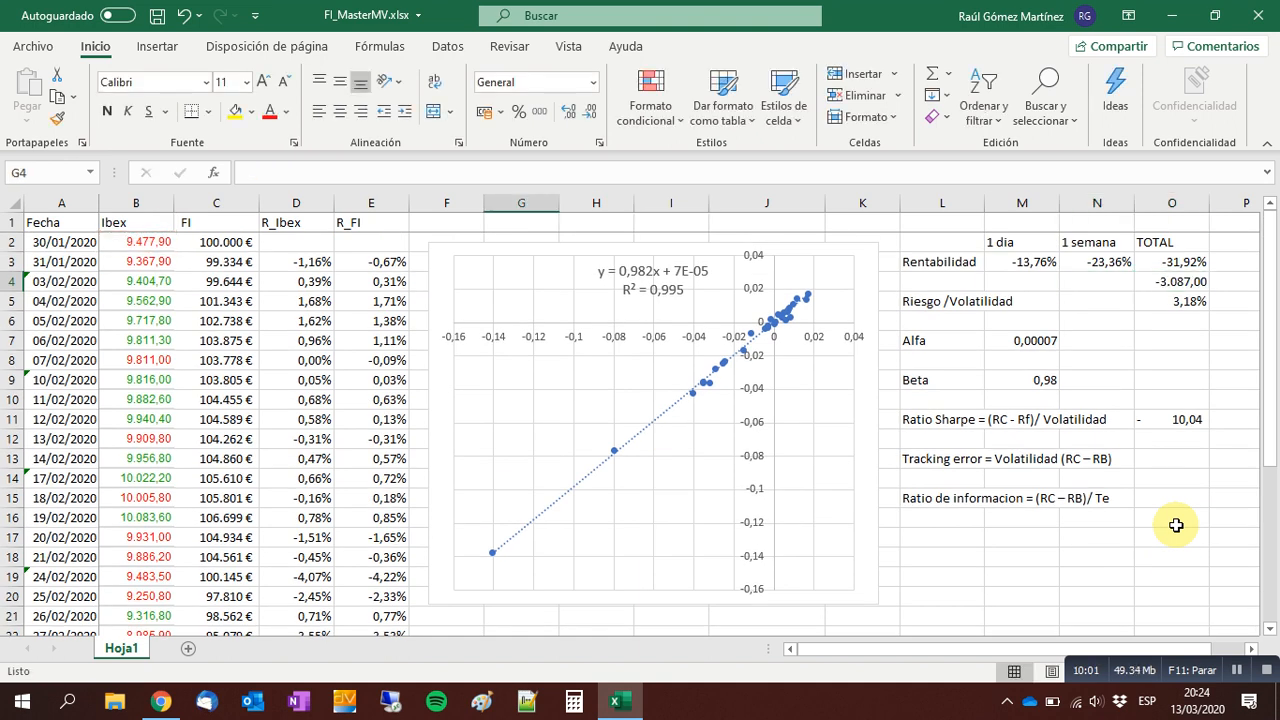
Complete the Ibex's total return formula in O4 as =(B32-B2)/B2 and format it as a percentage with two decimals.
key(Right)
key(Right)
key(Right)
key(Right)
key(Right)
key(Right)
key(Right)
key(Right)
key(Right)
key(Right)
key(Right)
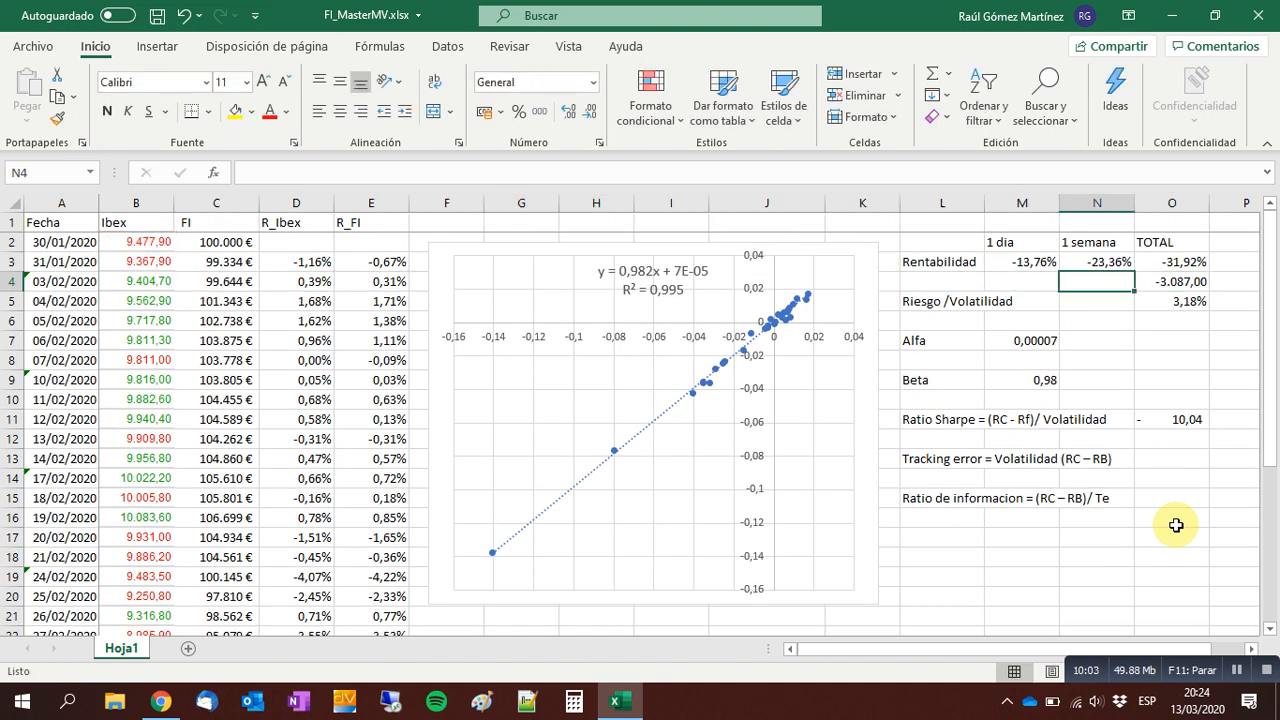
key(F2)
text(/)
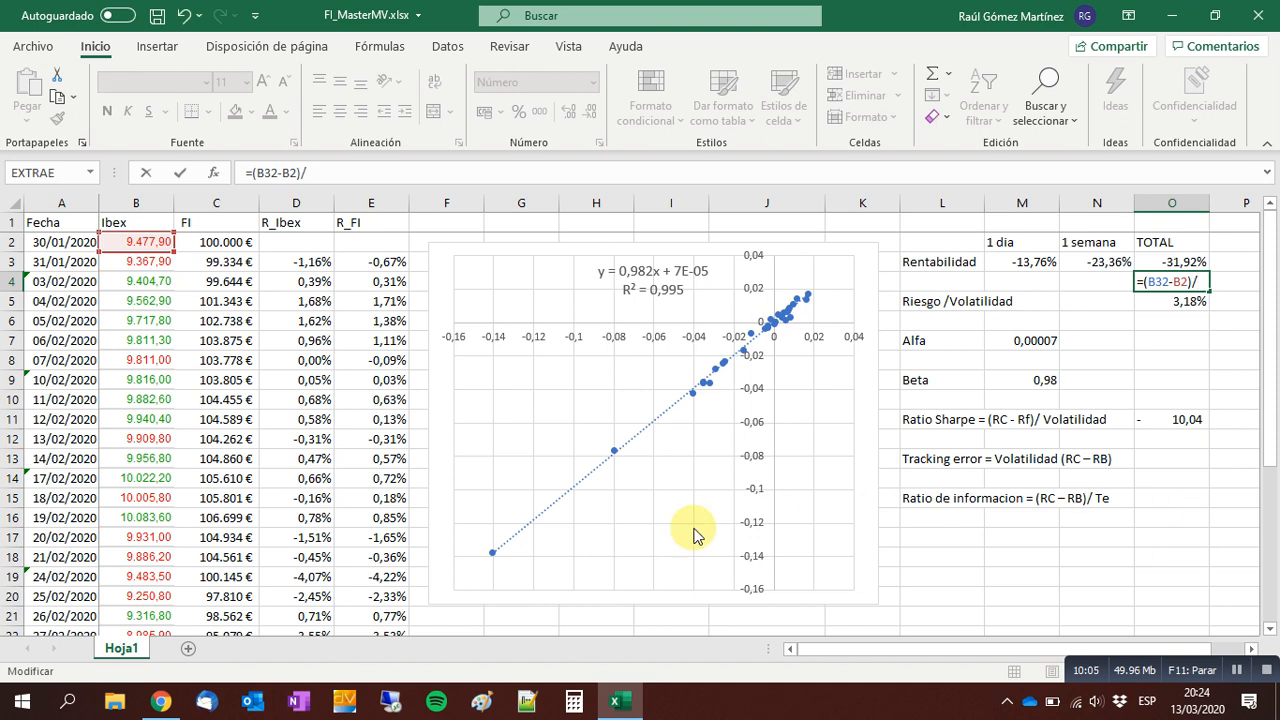
click(143, 242)
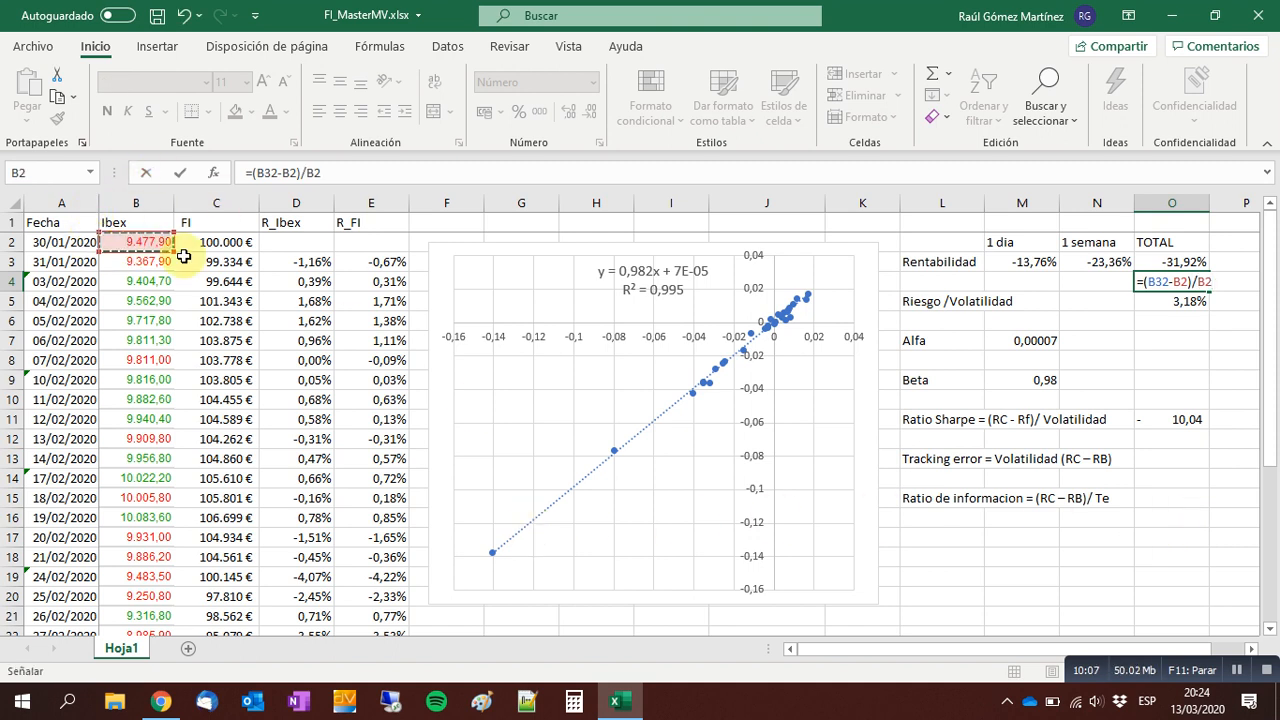
key(ctrl+Return)
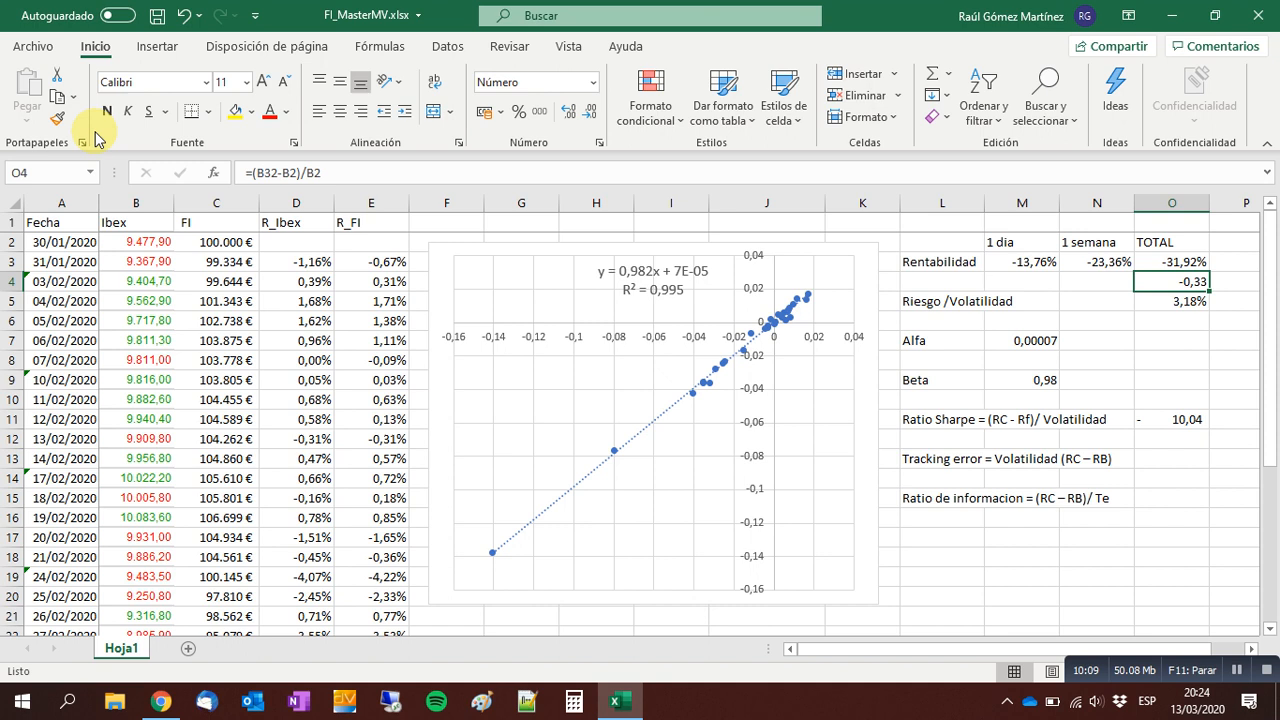
click(519, 112)
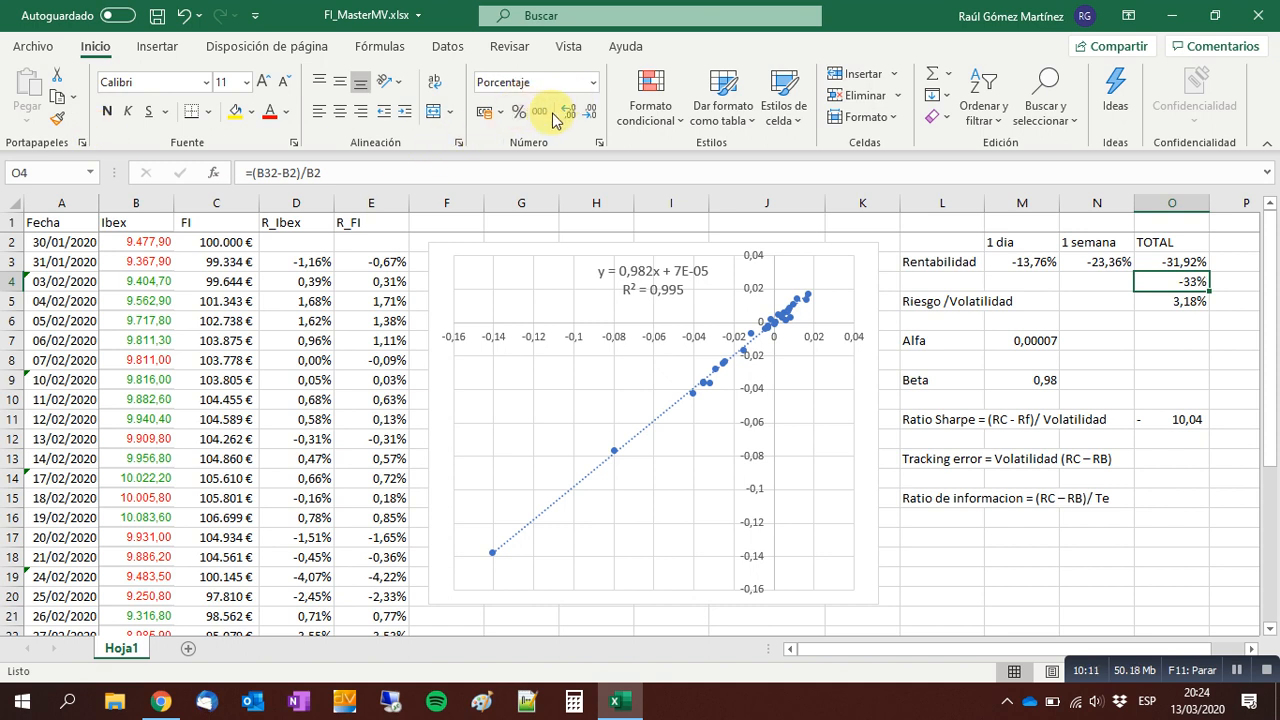
click(569, 113)
click(569, 113)
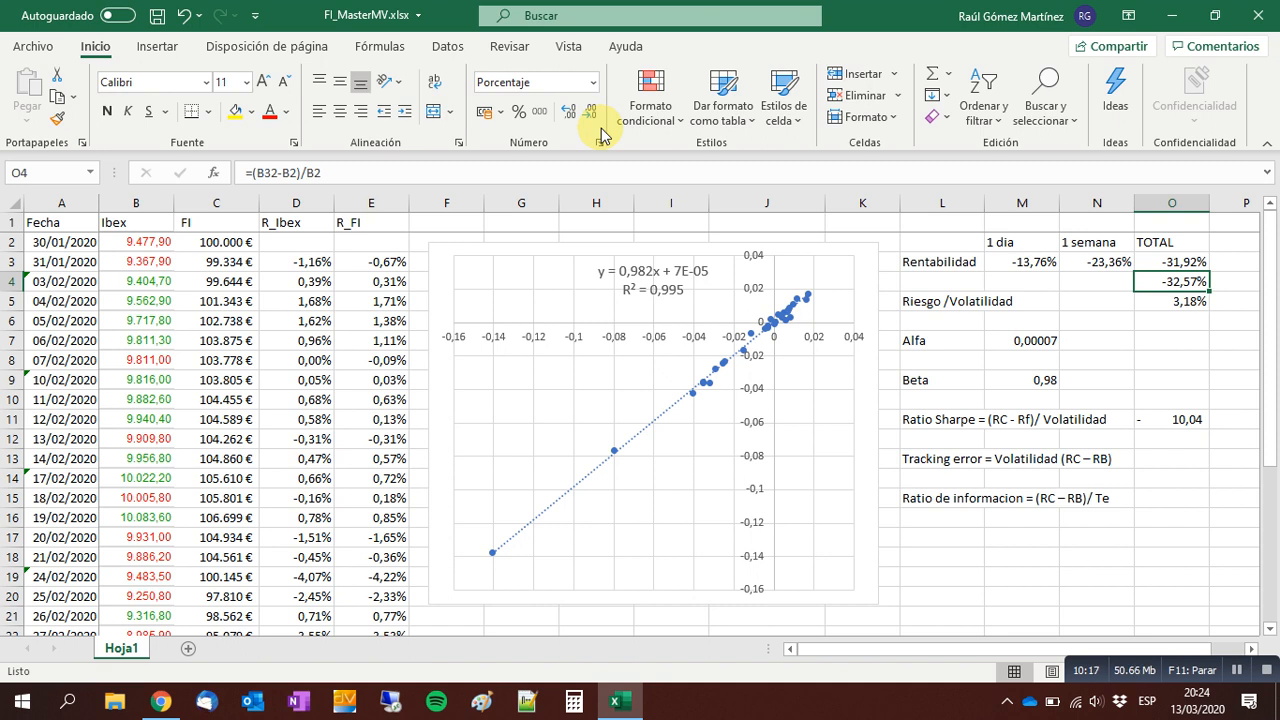
Calculate the tracking error in O13 with the formula =O5*(O3-O4).
click(1188, 454)
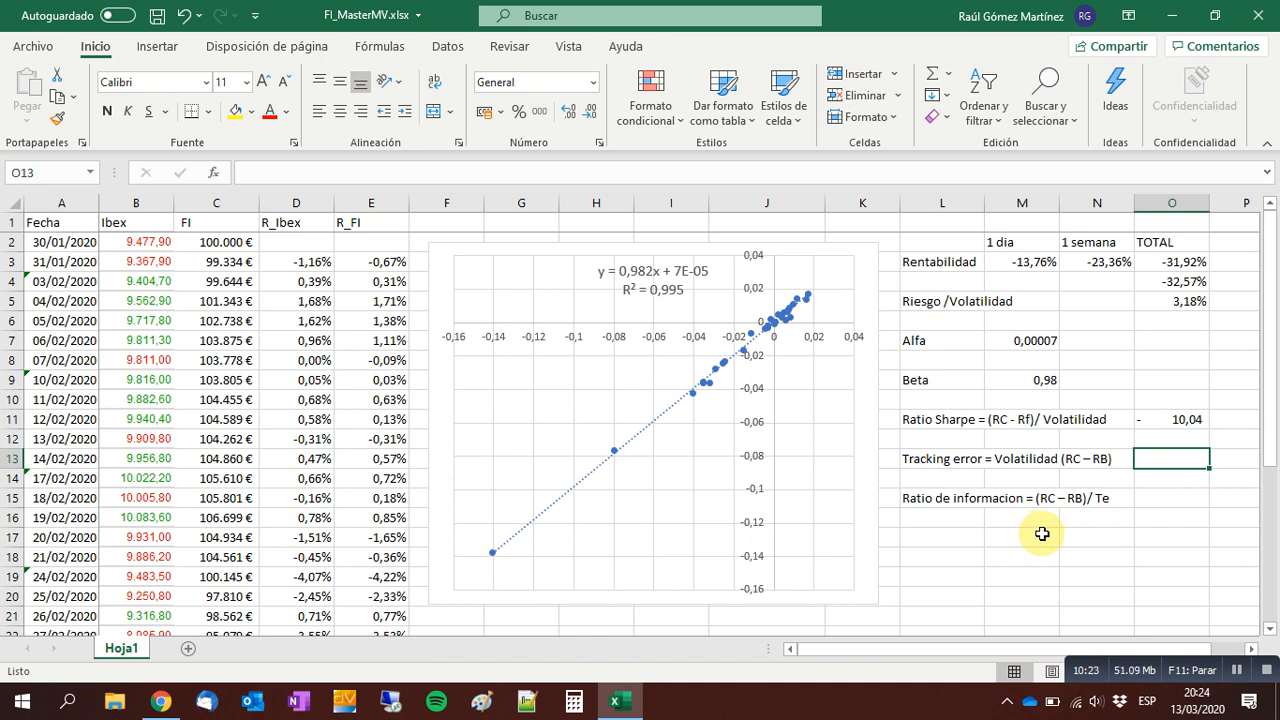
text(=)
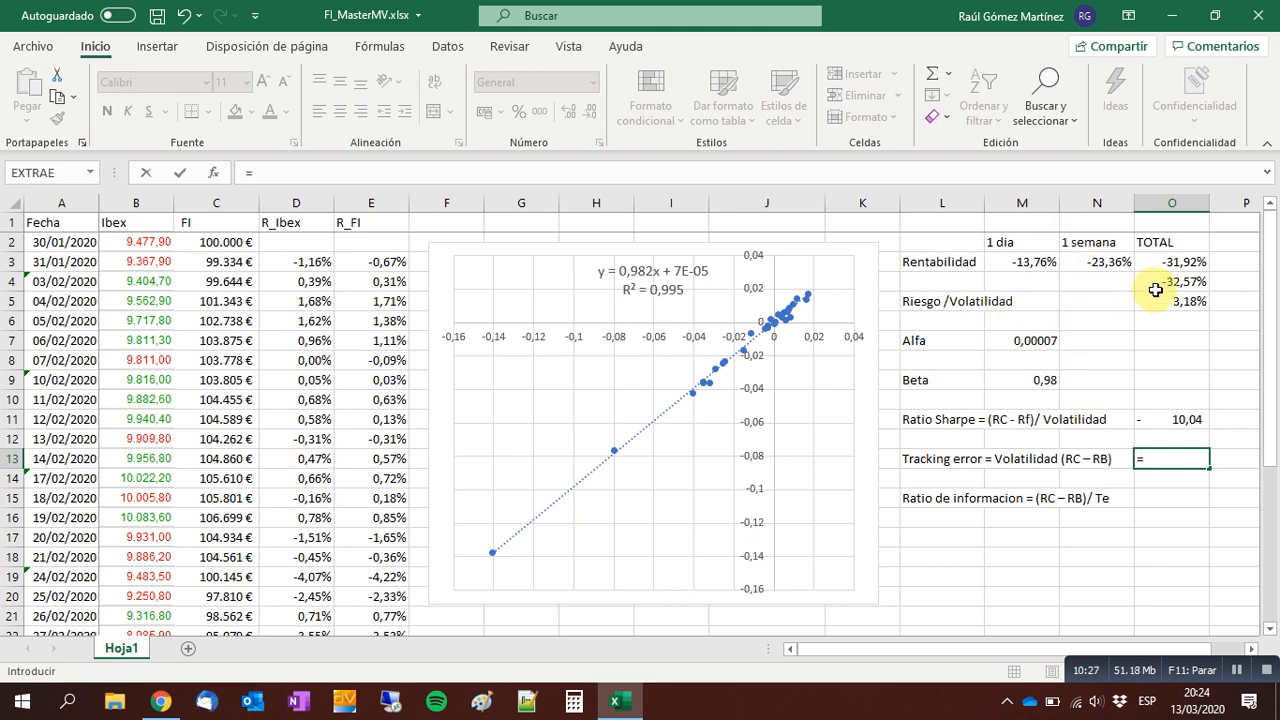
click(1185, 301)
text(*)
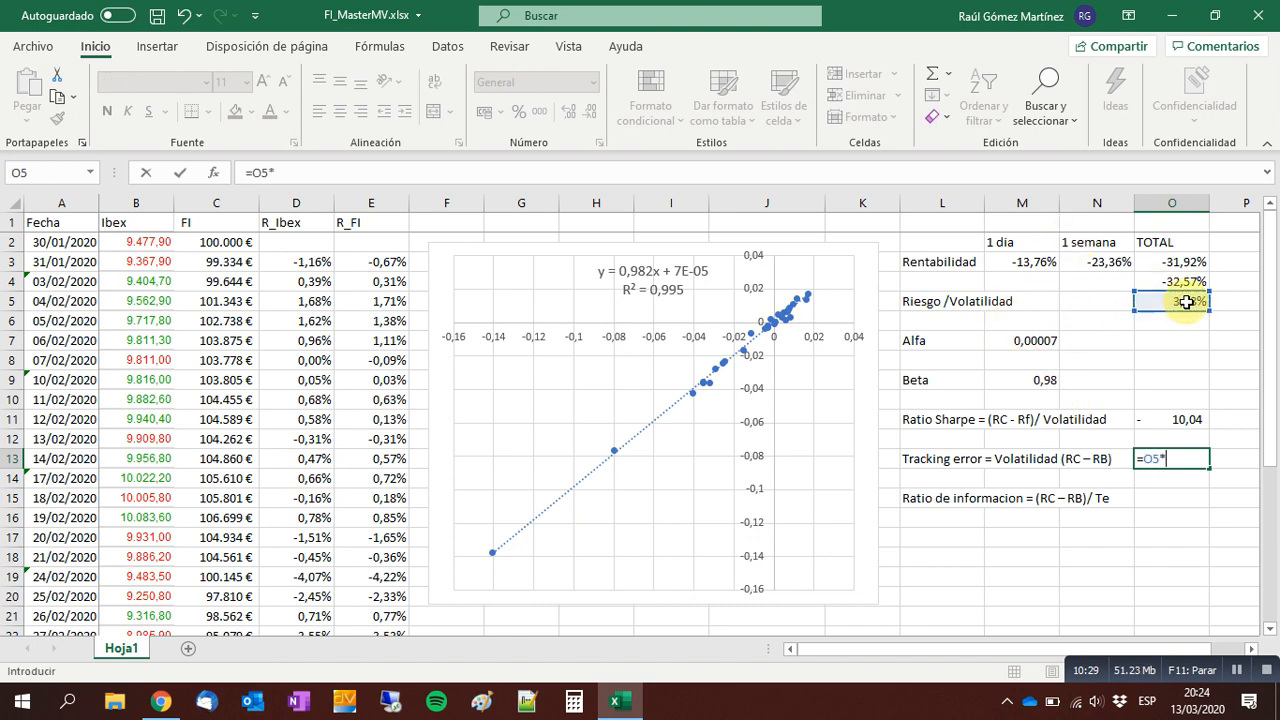
text(()
click(1180, 263)
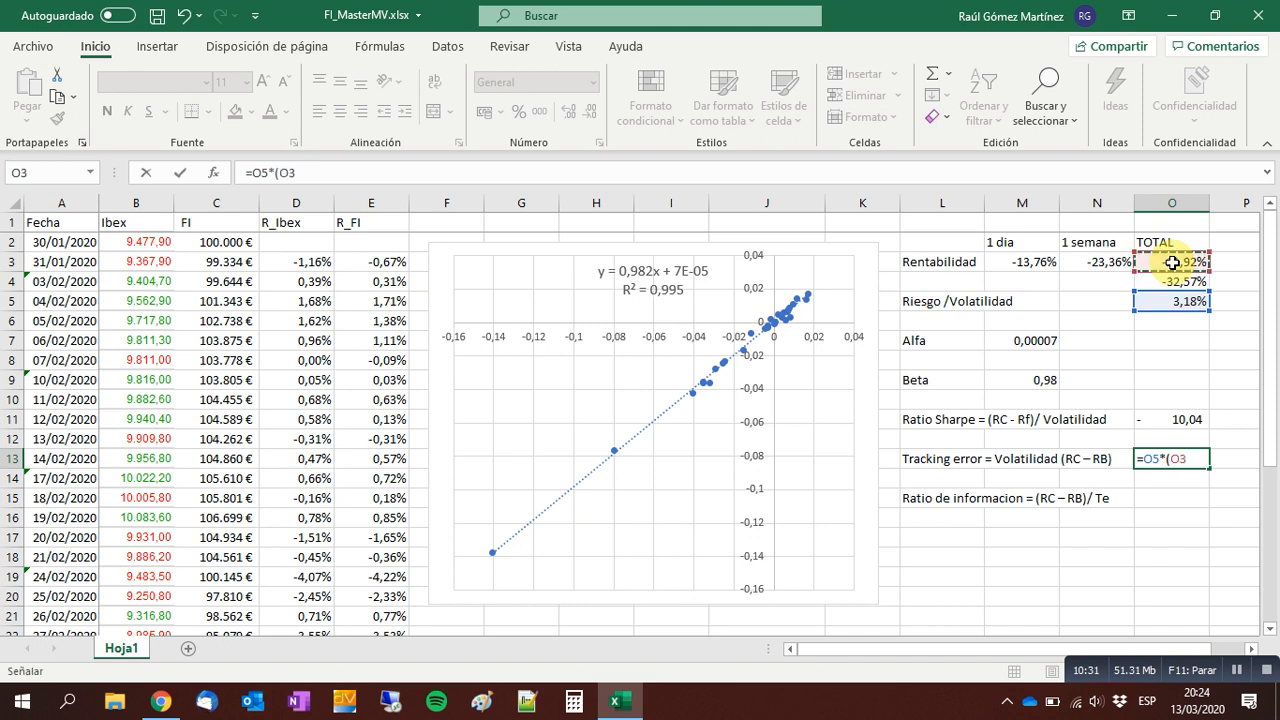
text(-)
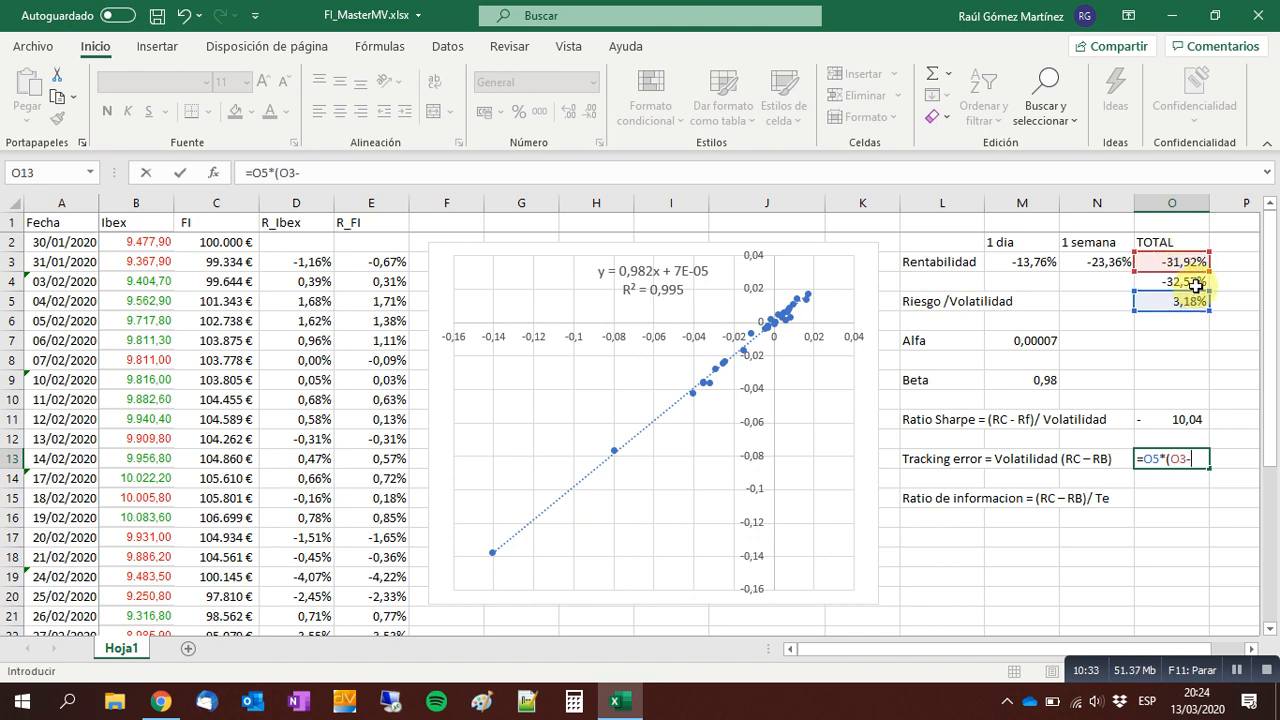
click(1195, 284)
text())
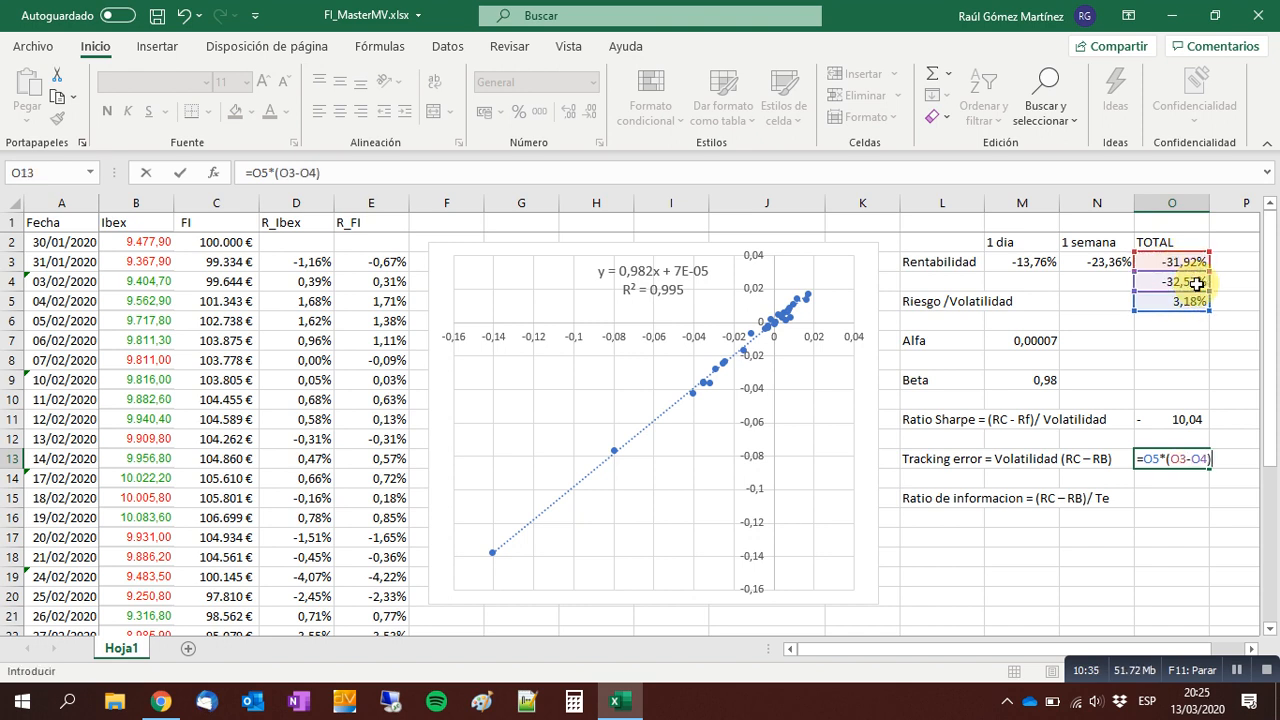
key(Return)
key(Up)
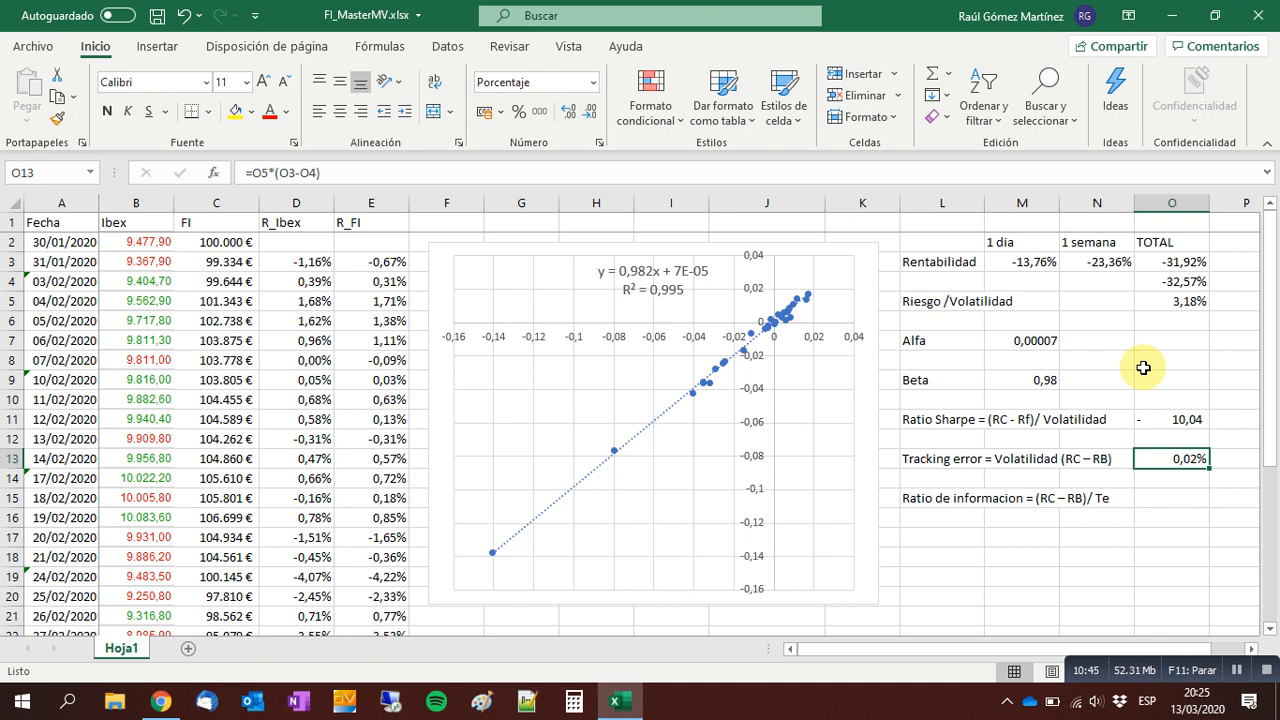
Calculate the information ratio in O15 with the formula =(O3-O4)/O13 and apply the thousands-separator number style to it.
click(1186, 496)
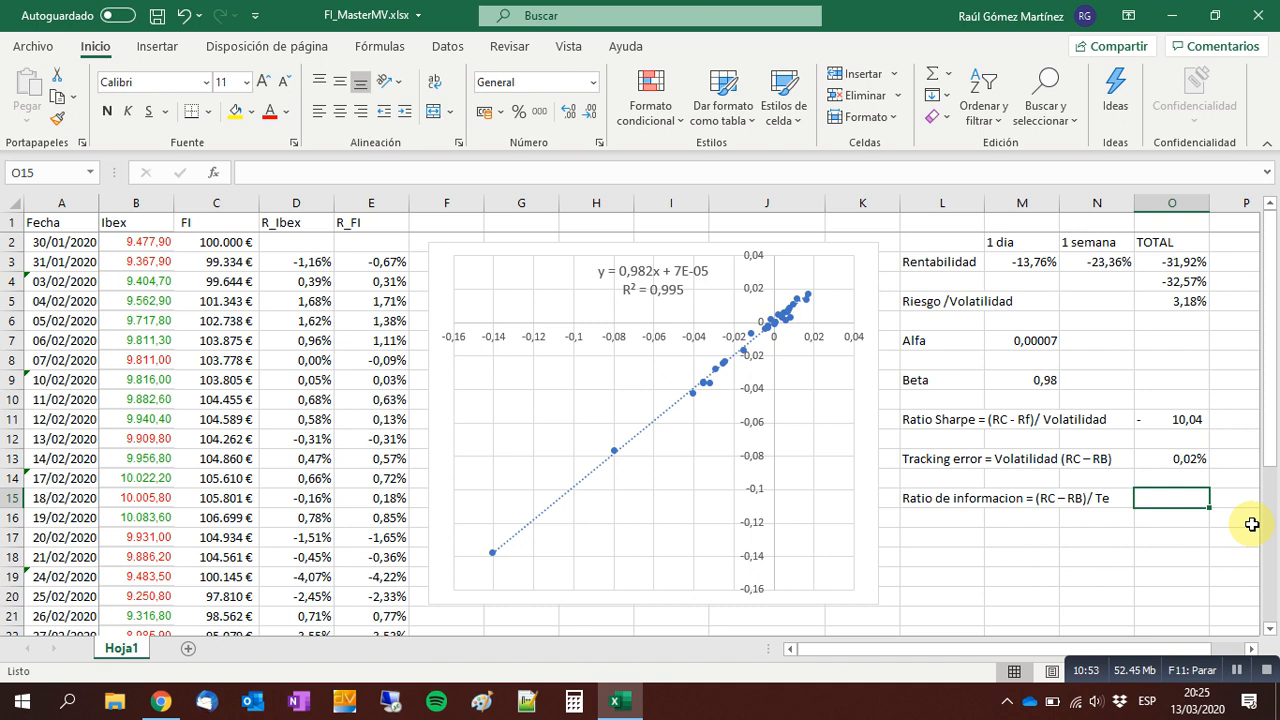
text(=)
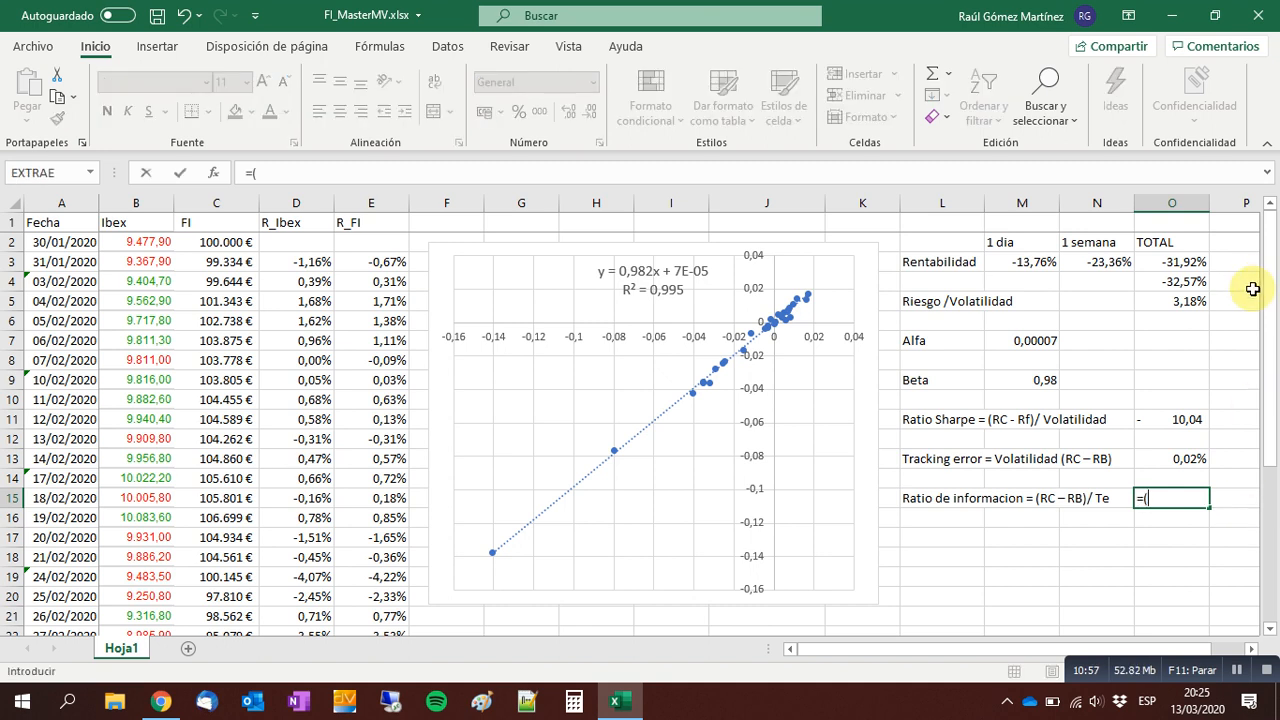
text(()
click(1195, 269)
text(-)
mouse_move(1195, 283)
mouse_down()
mouse_move(1220, 284)
mouse_move(1208, 289)
mouse_up()
text()/)
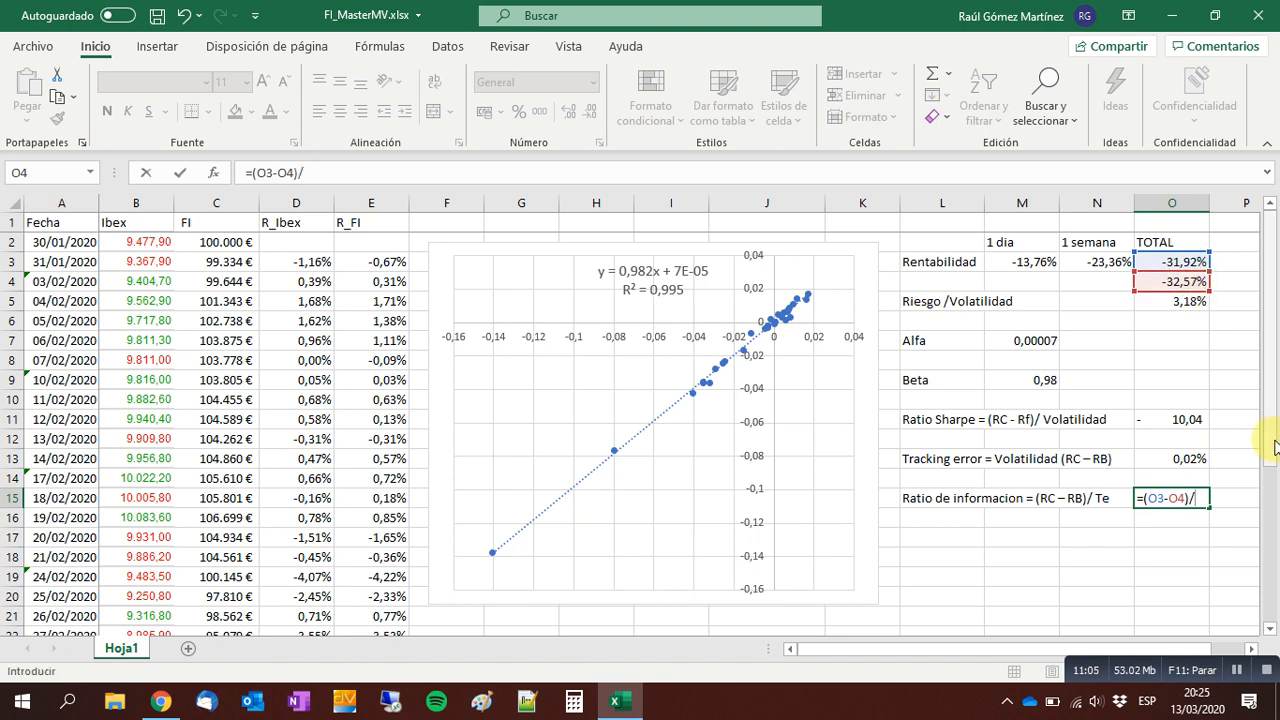
click(1191, 455)
key(Return)
key(Up)
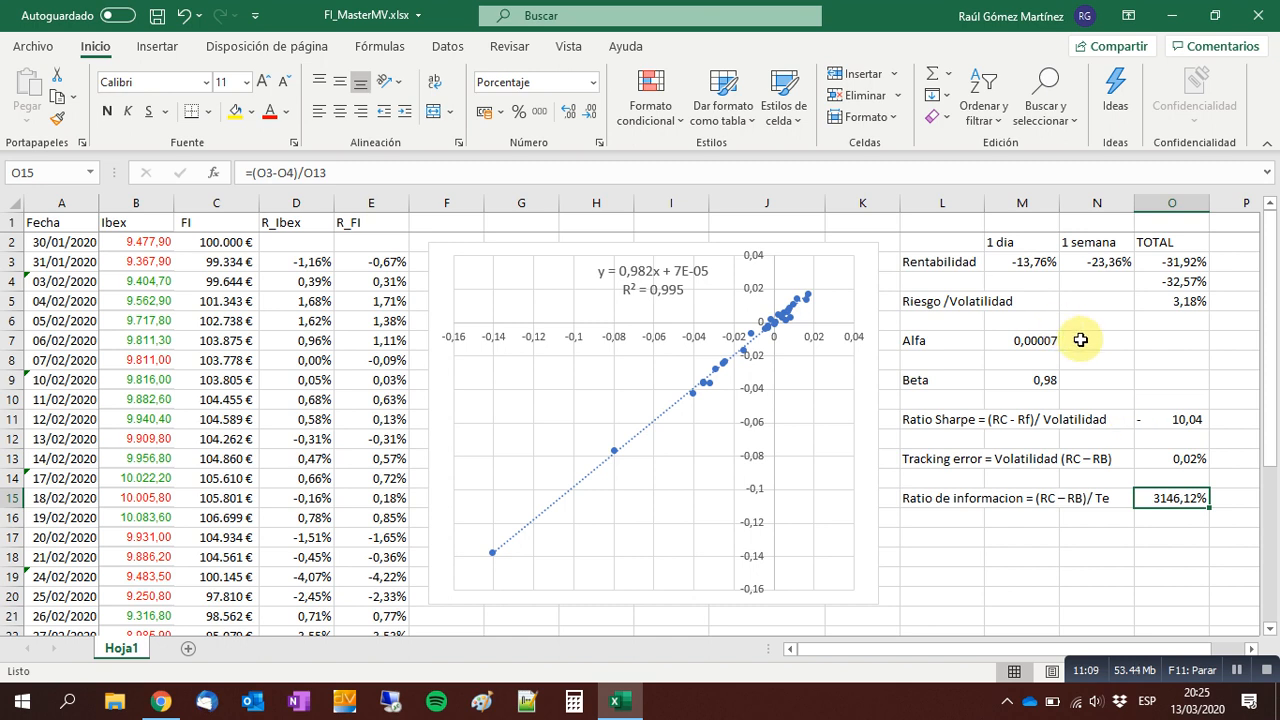
click(540, 111)
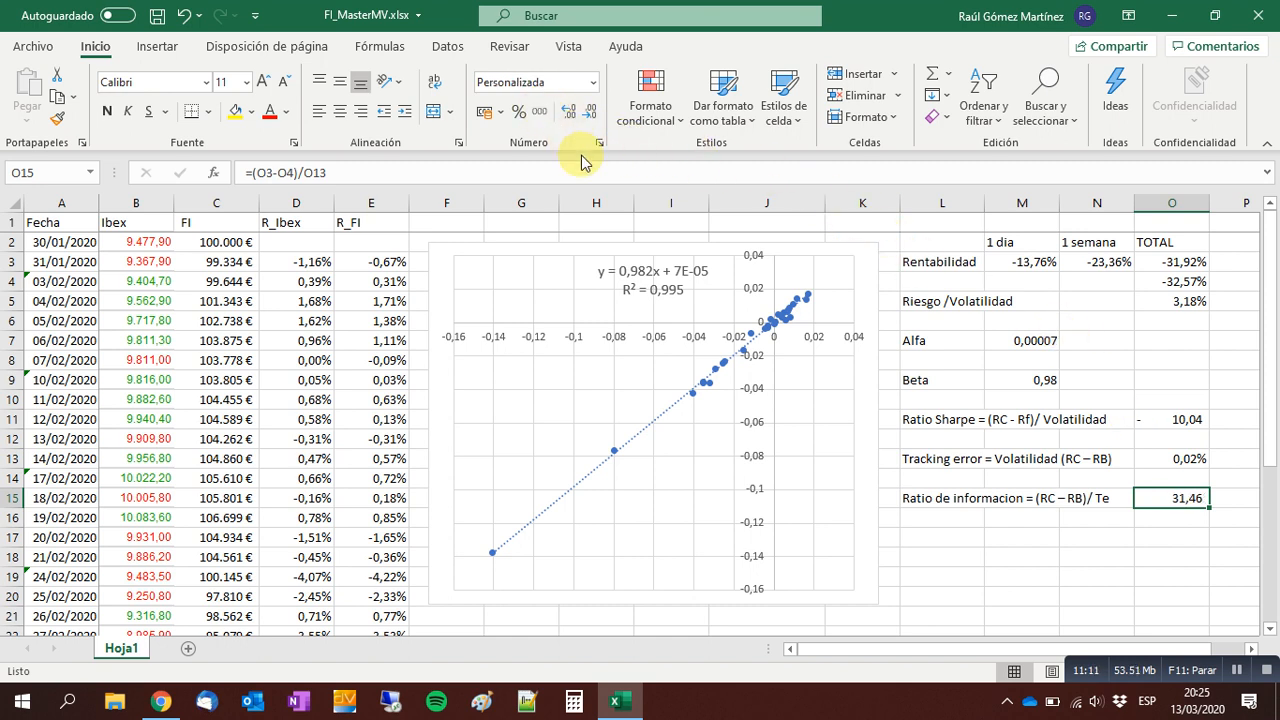